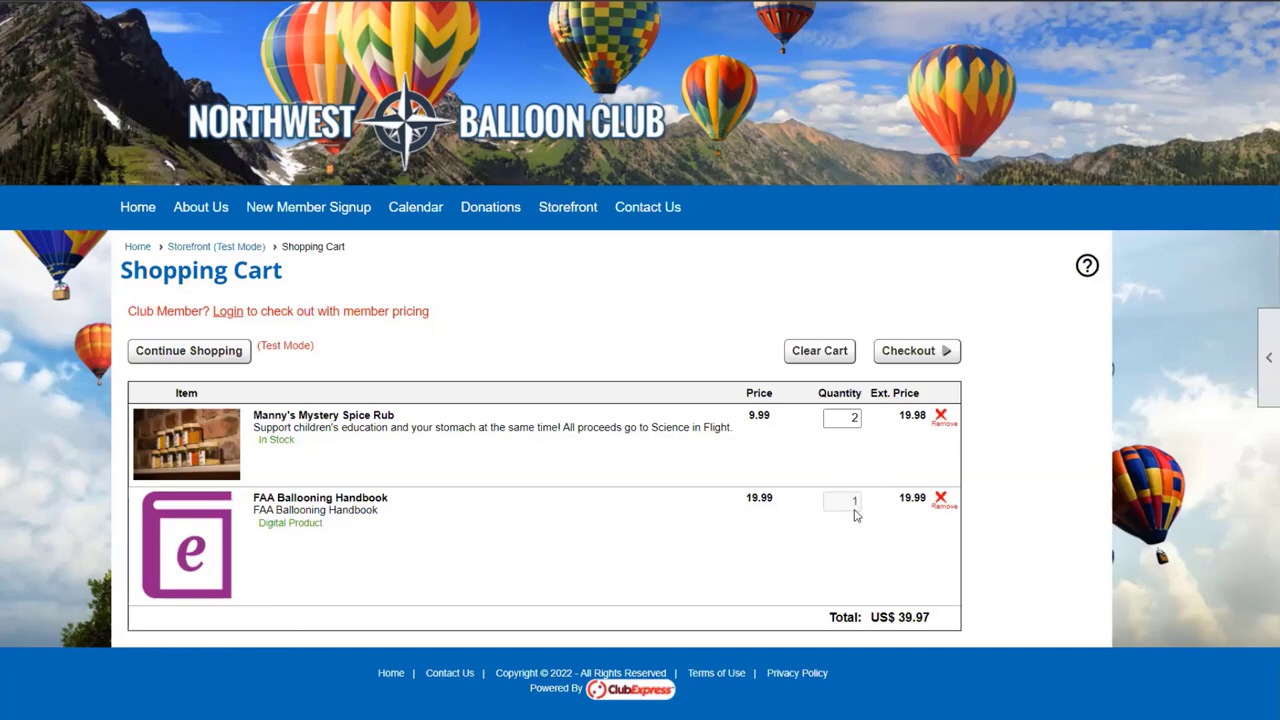
Step: Start checkout for the US$ 39.97 cart of two spice rubs and the FAA handbook
click(912, 352)
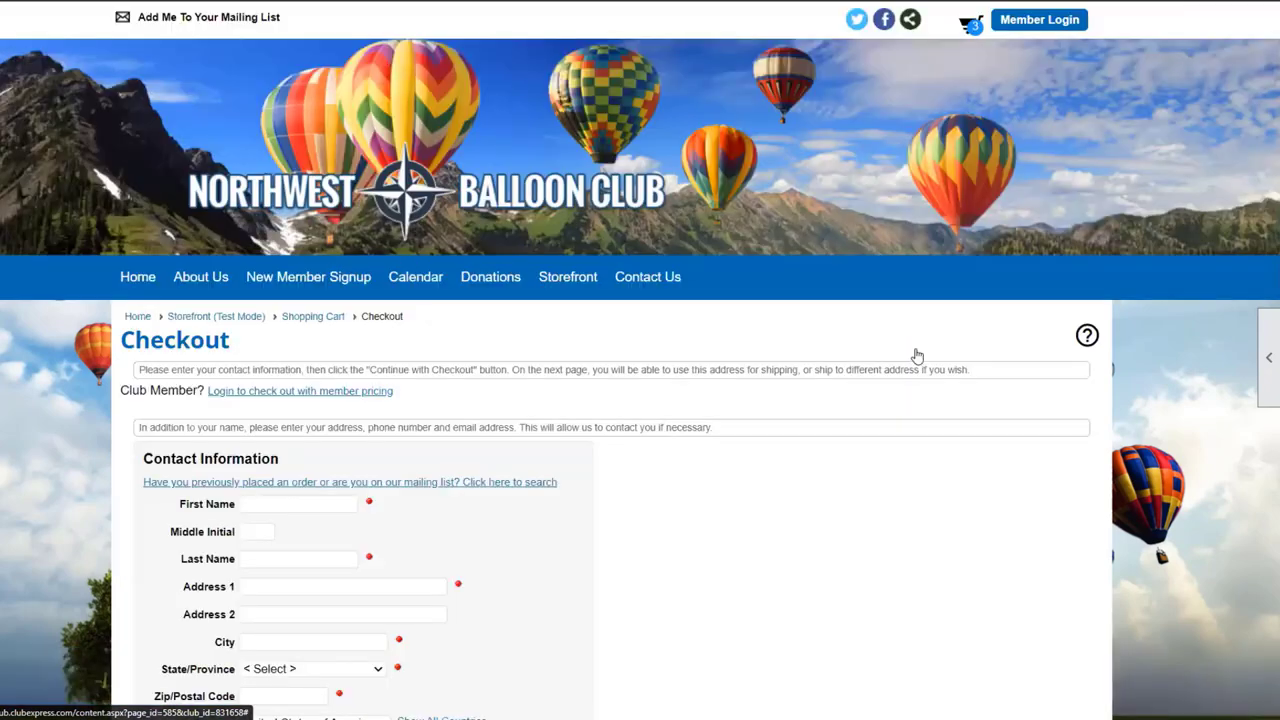
scroll(942, 470, down, 2)
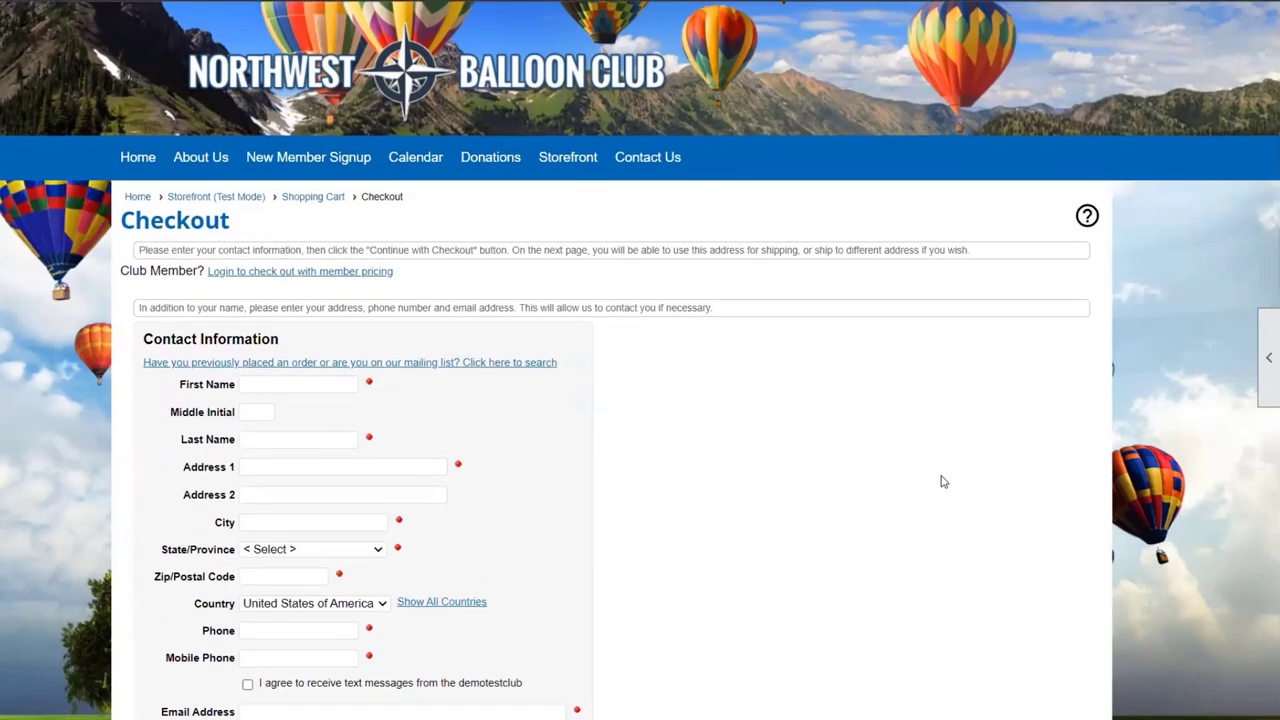
scroll(942, 482, down, 1)
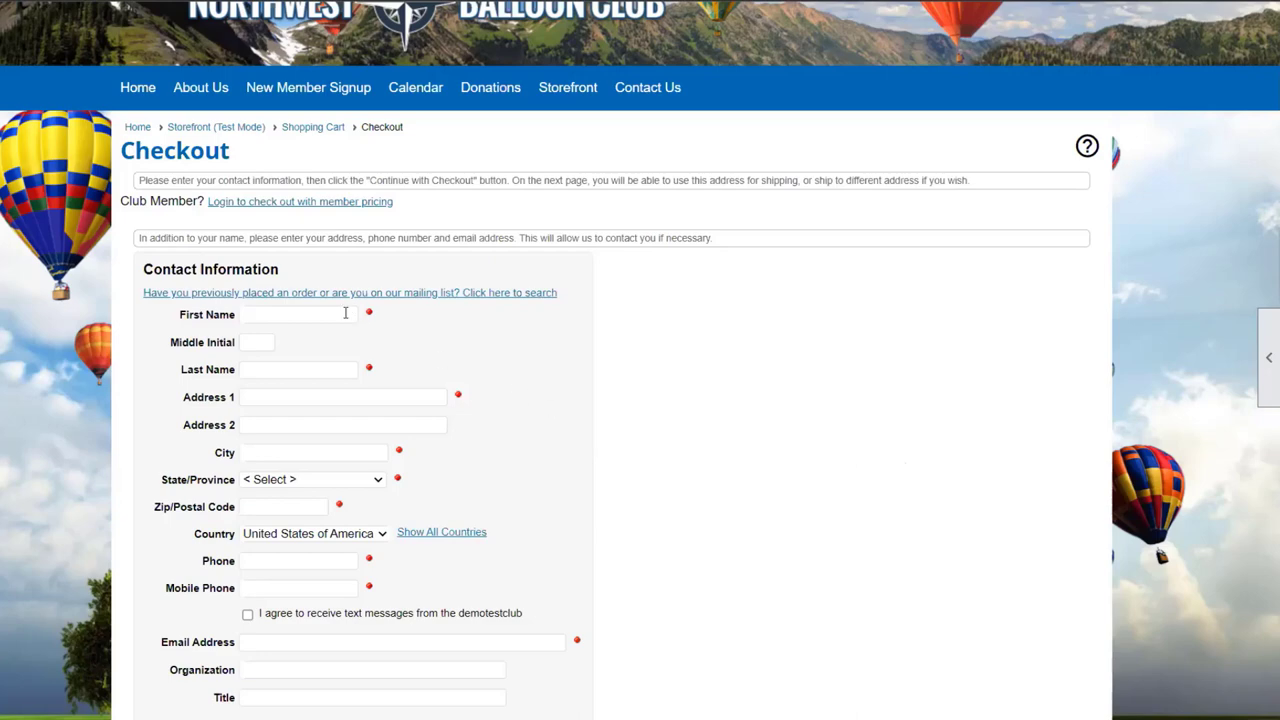
Step: Enter the customer's first and last name, retyping the wrongly capitalised first name
click(345, 314)
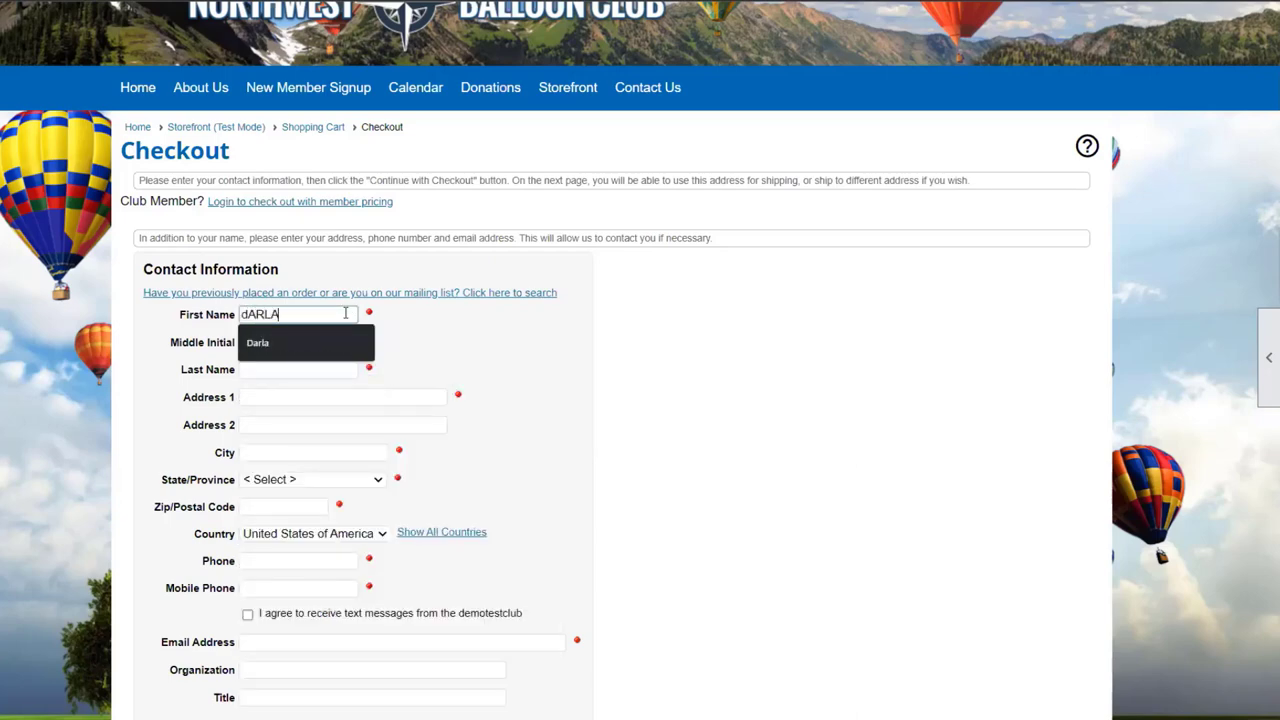
key(ctrl+a)
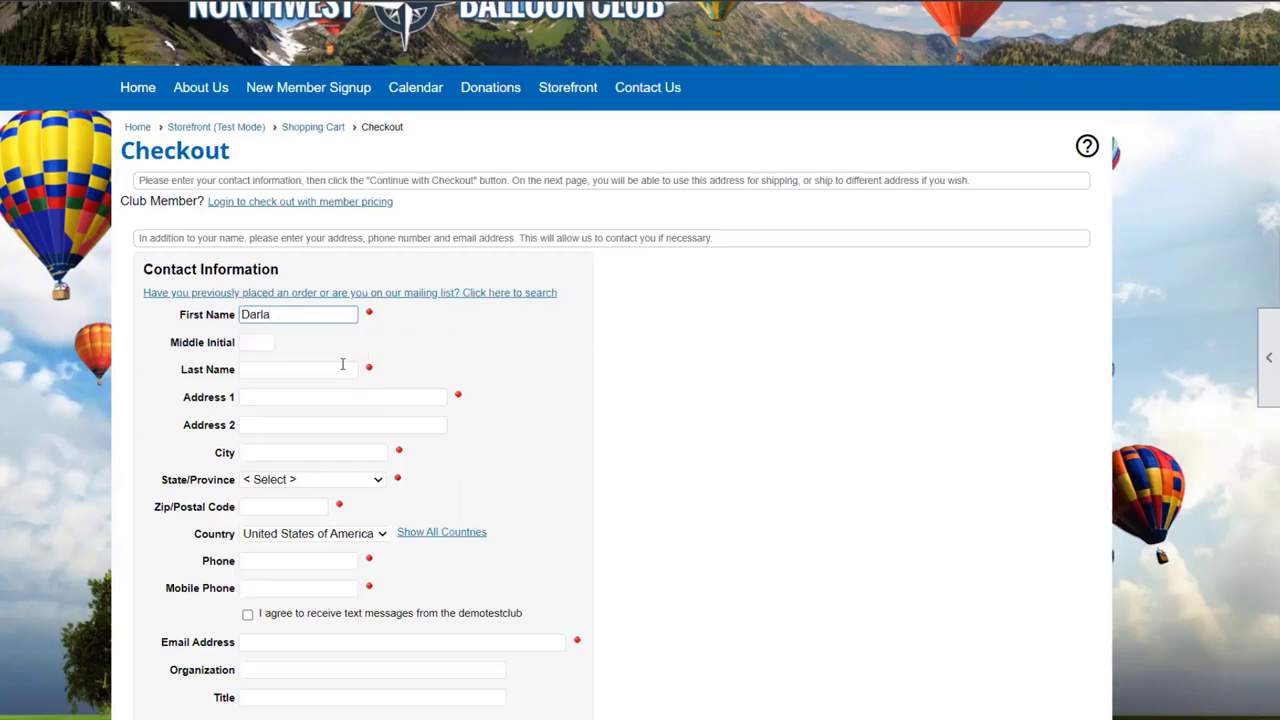
click(343, 368)
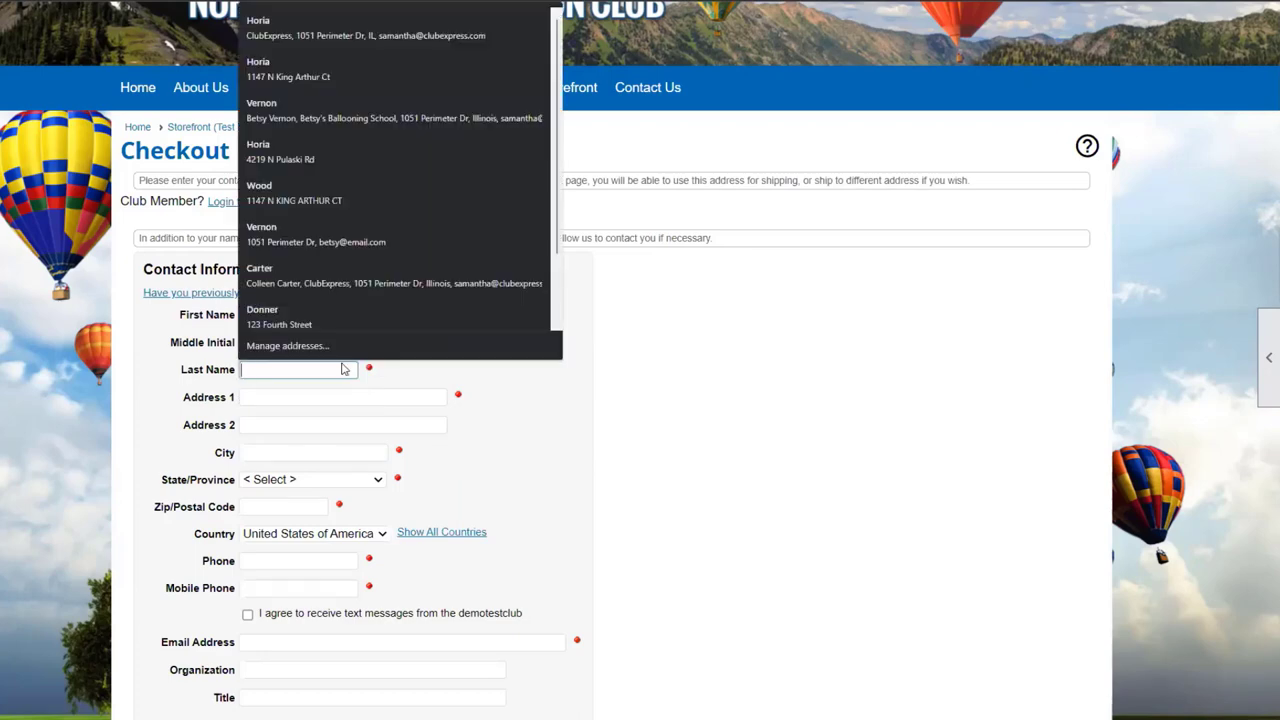
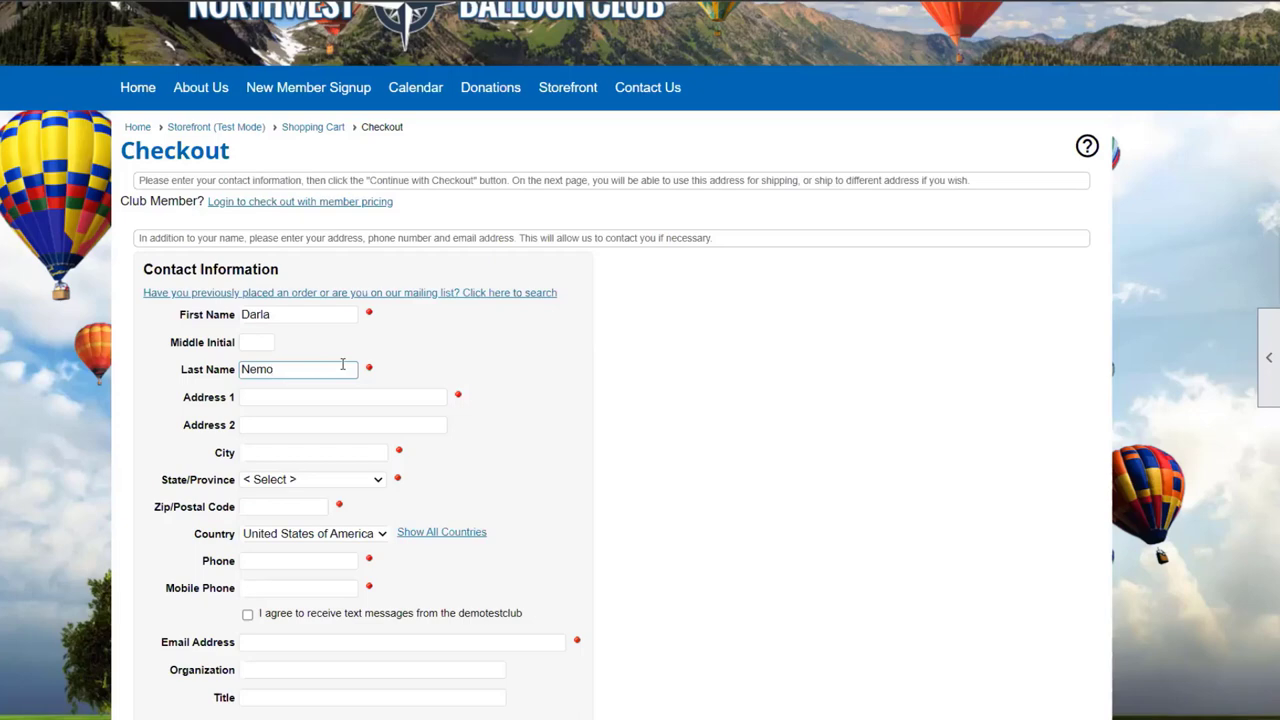
Step: Fill the street address, phone and mobile phone from saved entries and continue to shipping
click(348, 398)
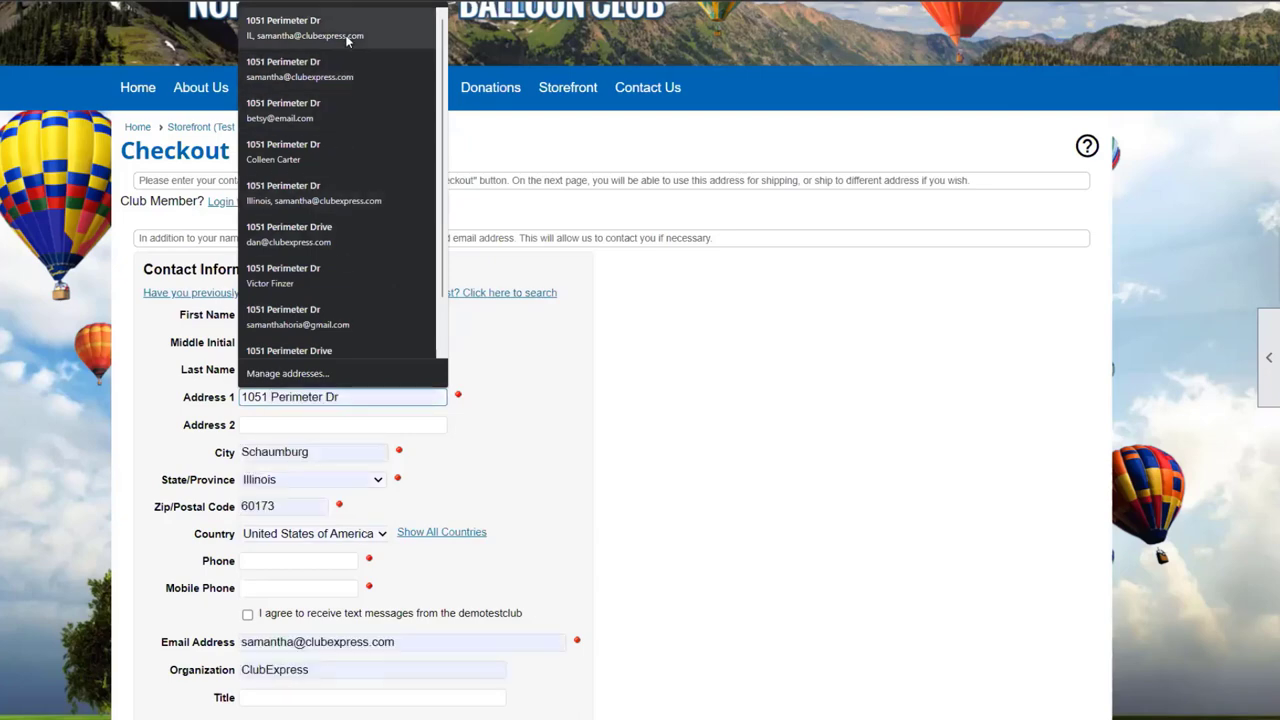
click(349, 38)
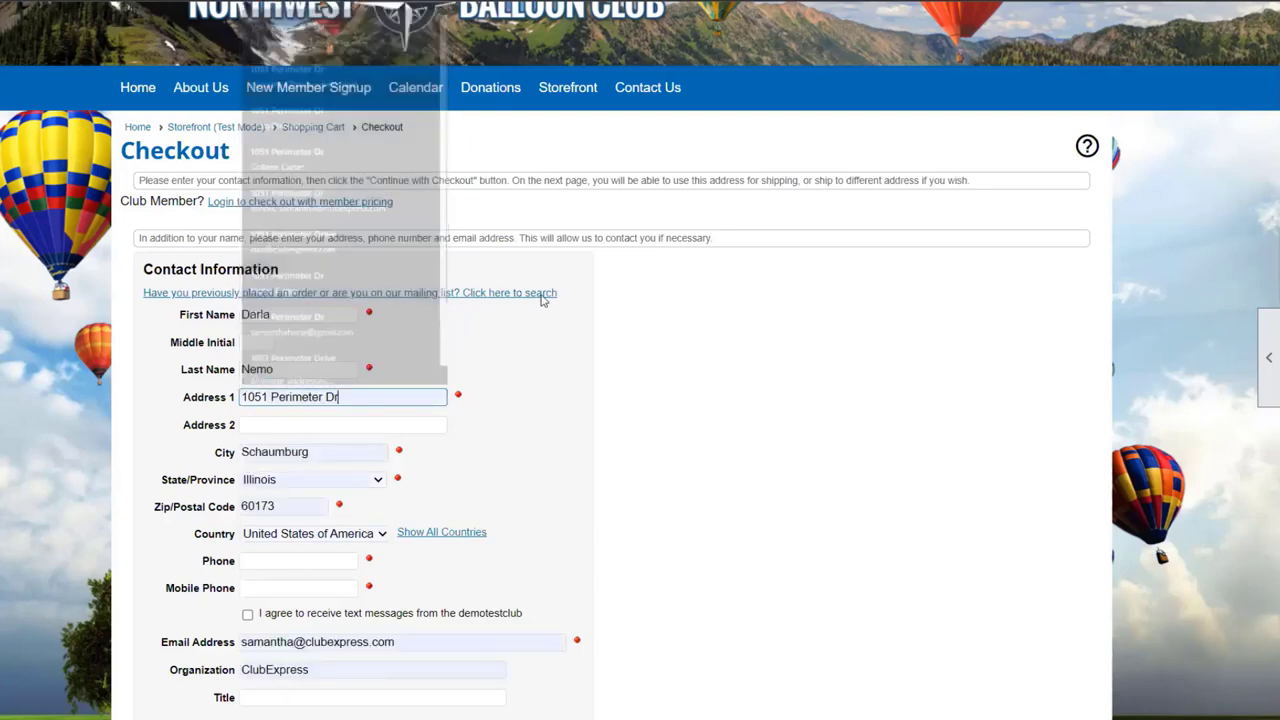
scroll(616, 378, down, 2)
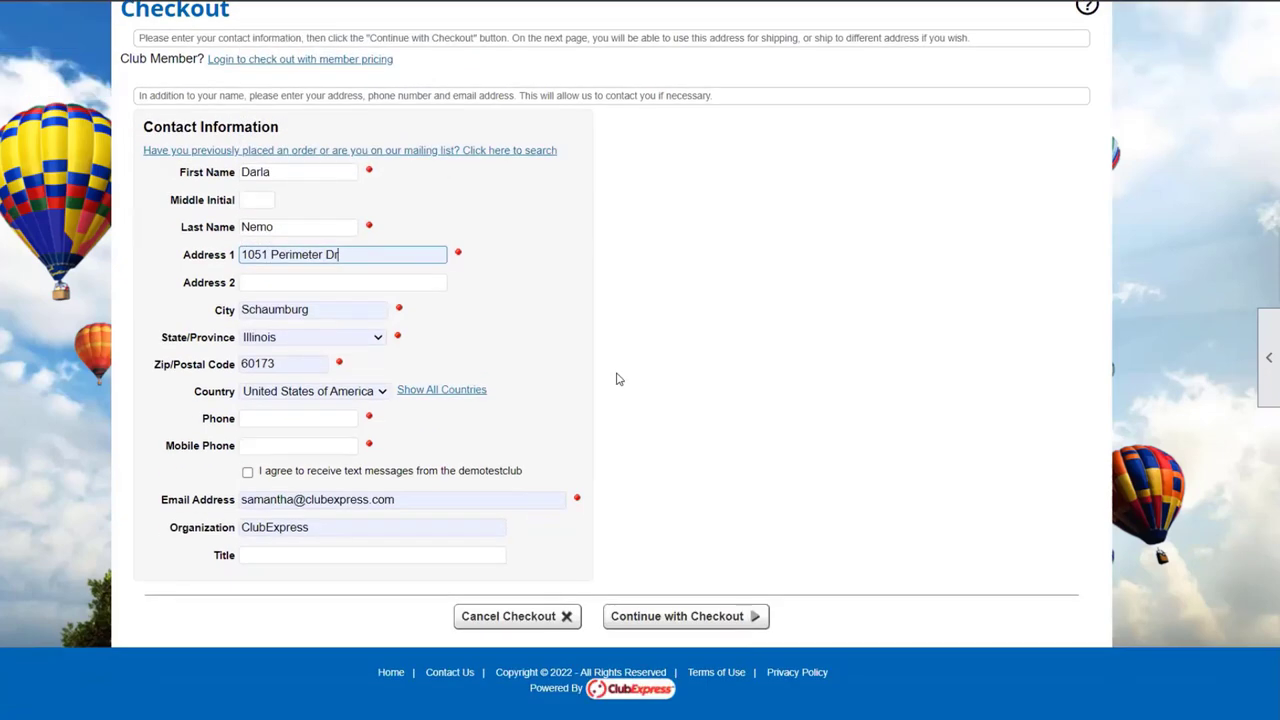
click(296, 417)
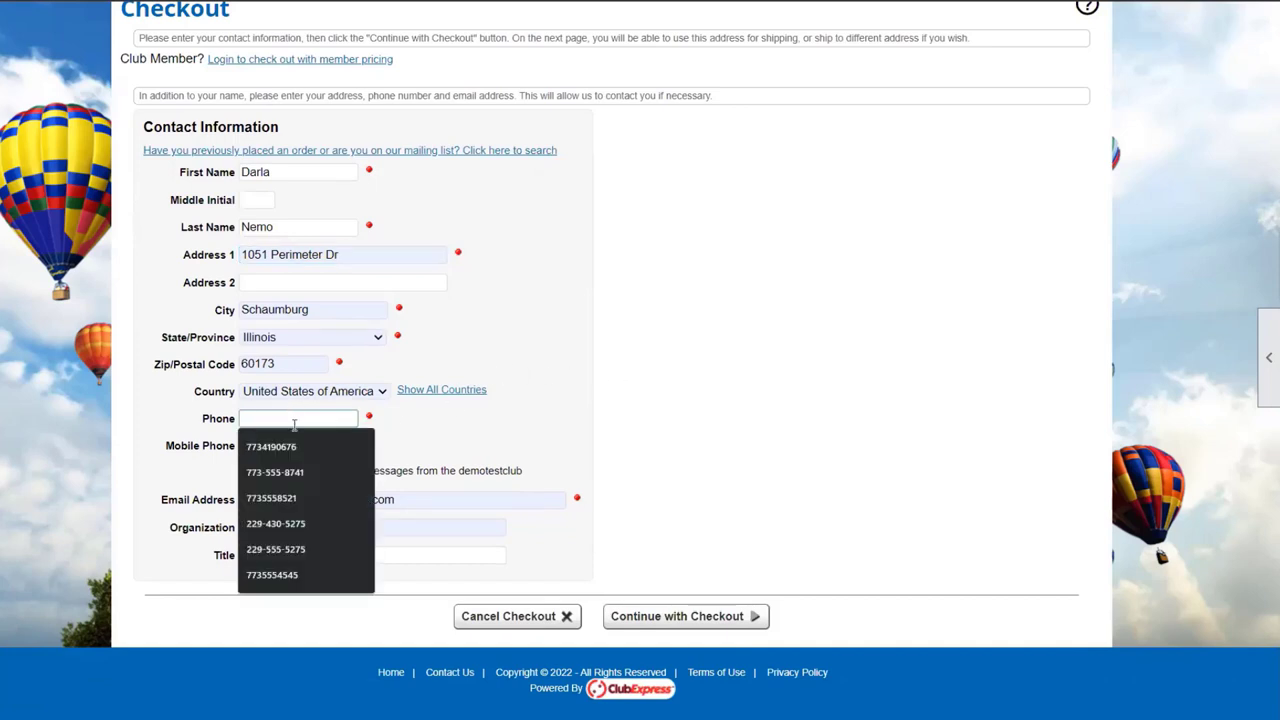
click(327, 472)
click(314, 445)
click(311, 468)
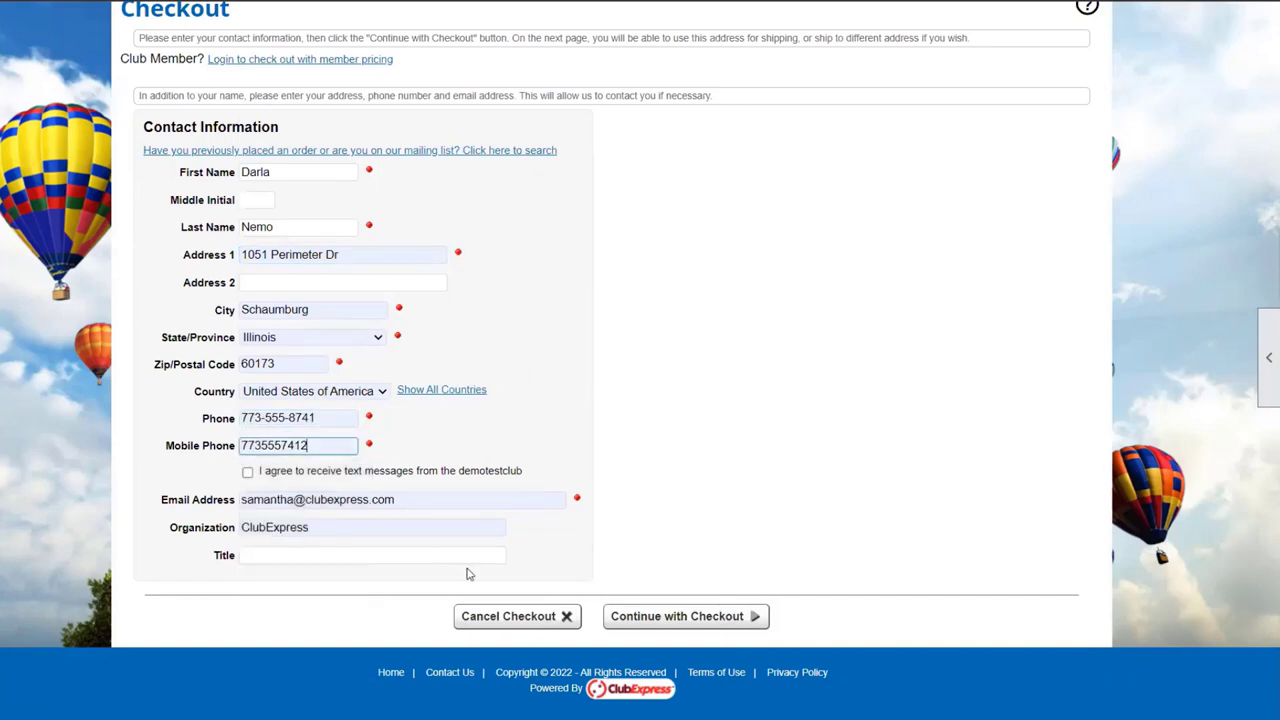
click(684, 620)
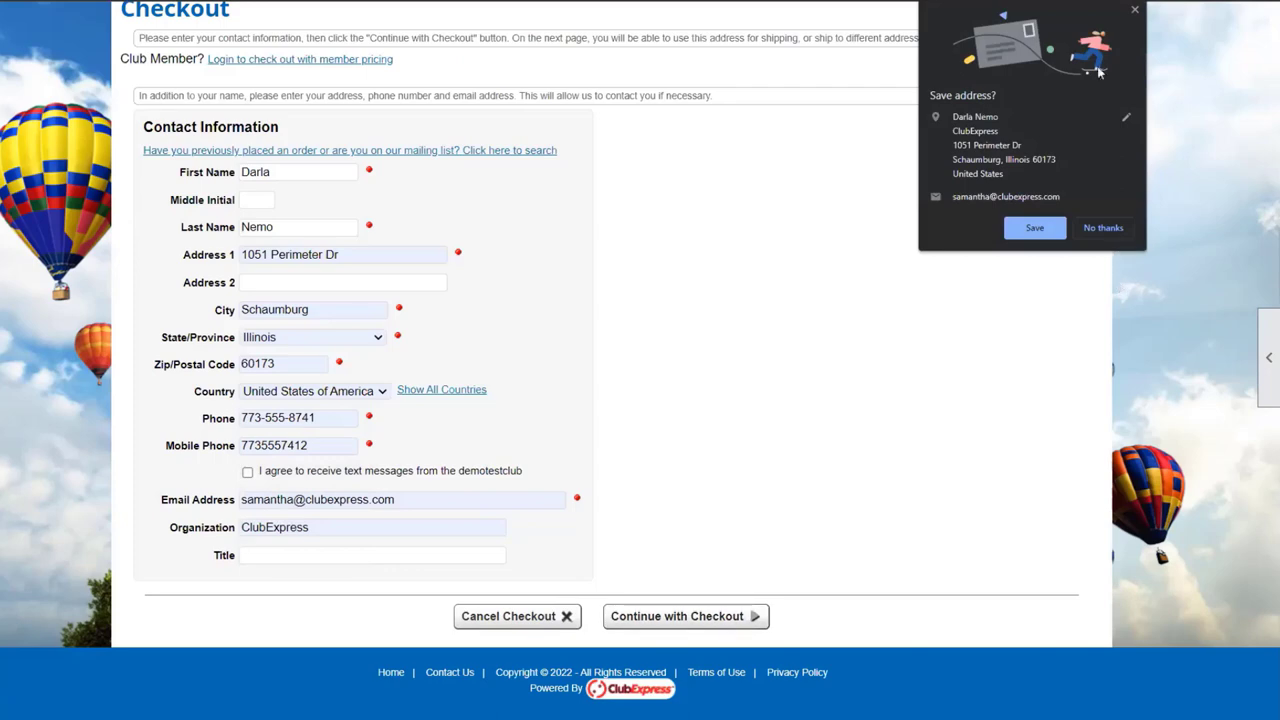
click(1135, 11)
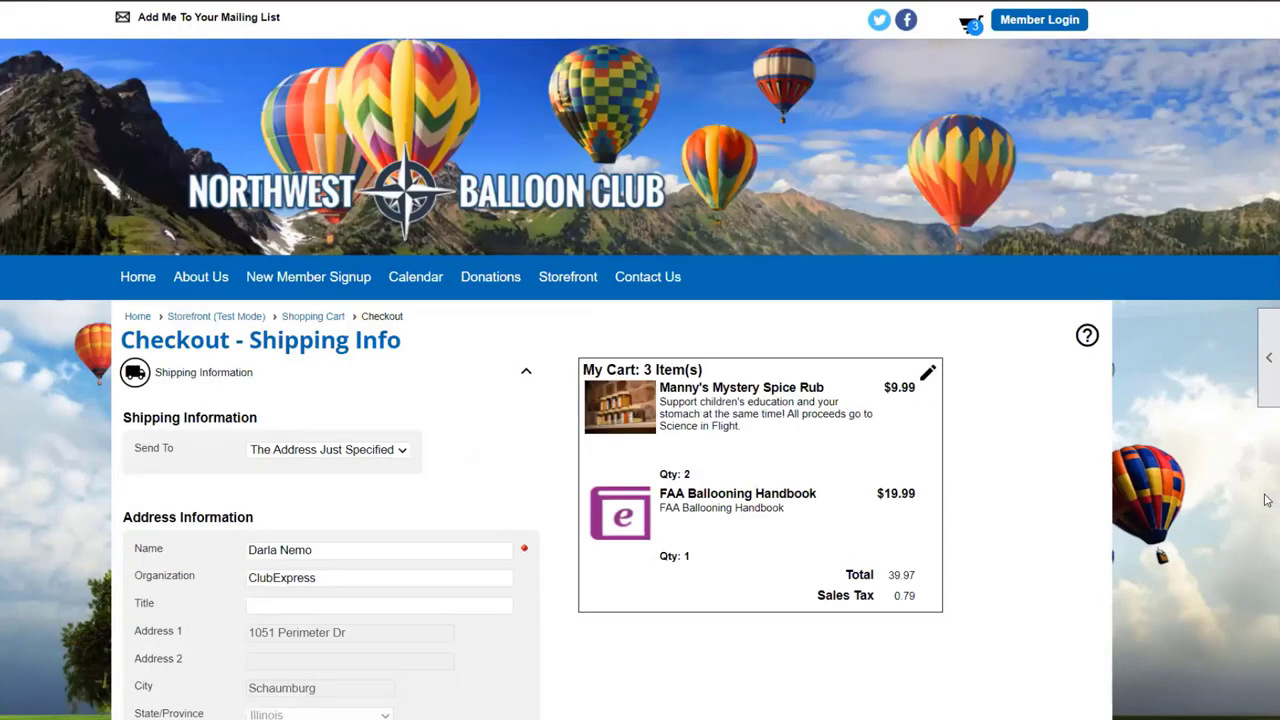
Step: Keep Send To as The Address Just Specified, choose Clubhouse Pick-Up - Free Shipping, and continue
scroll(1261, 514, down, 3)
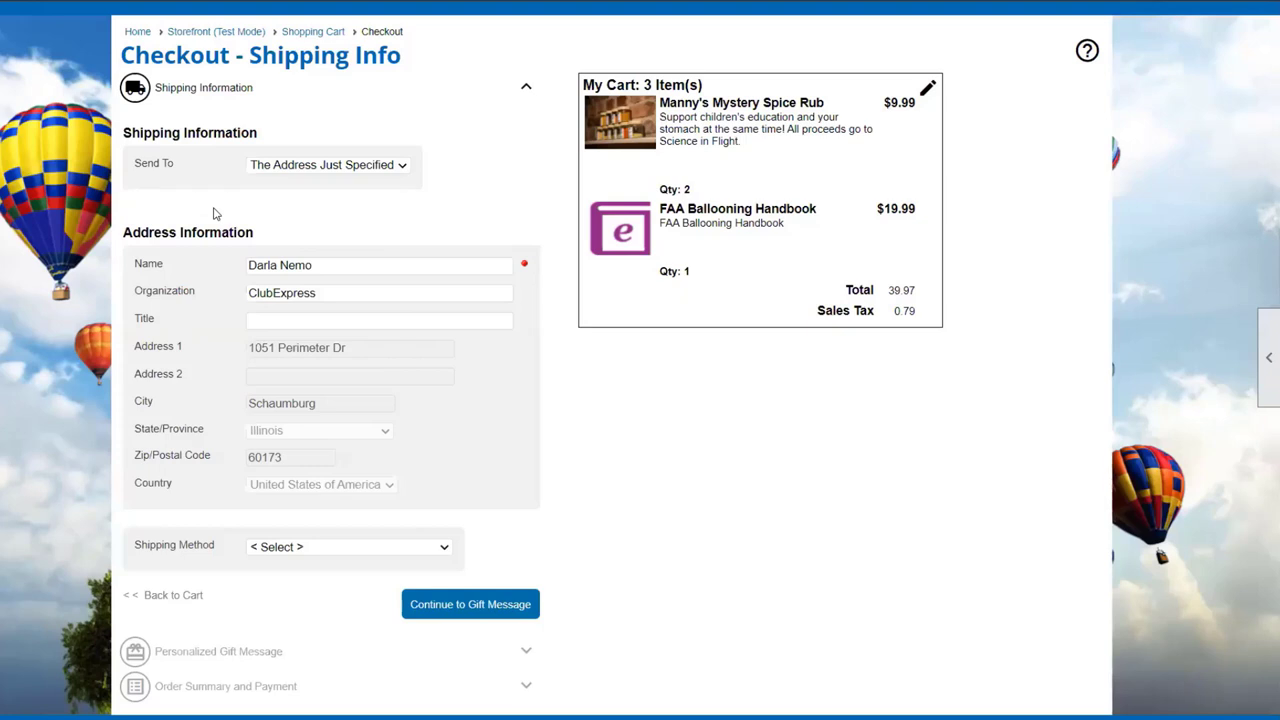
click(290, 166)
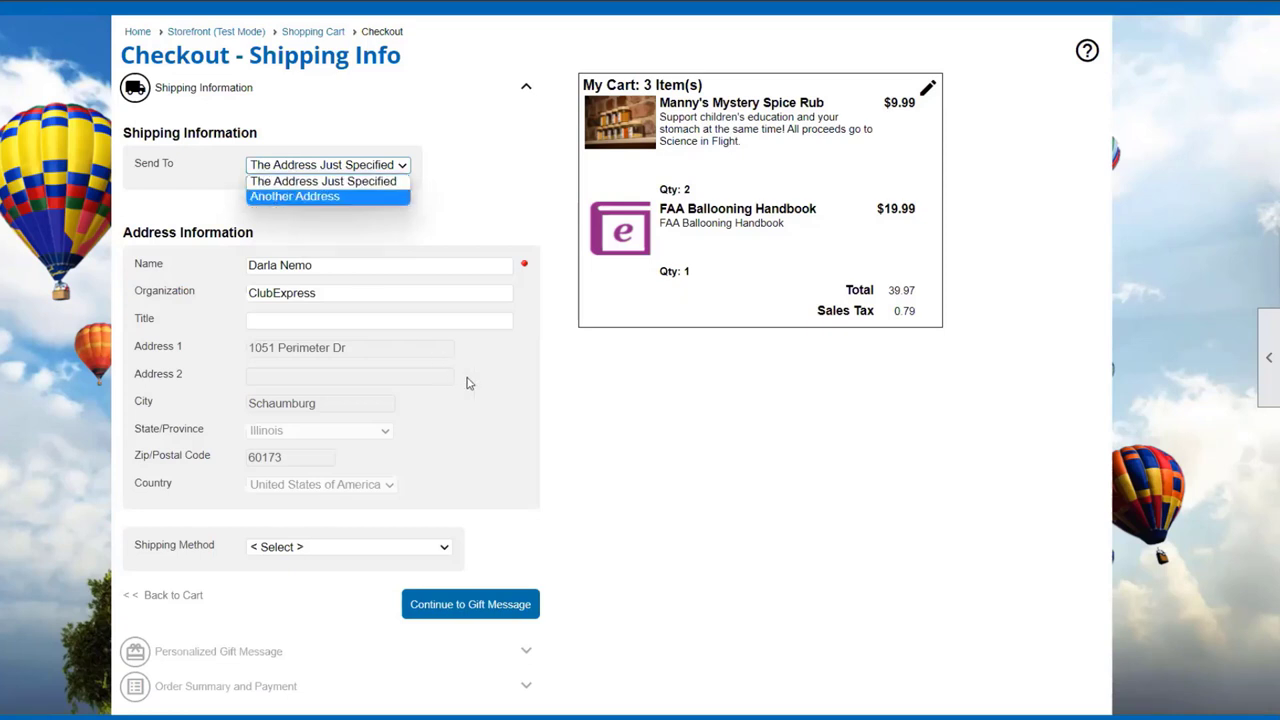
click(505, 433)
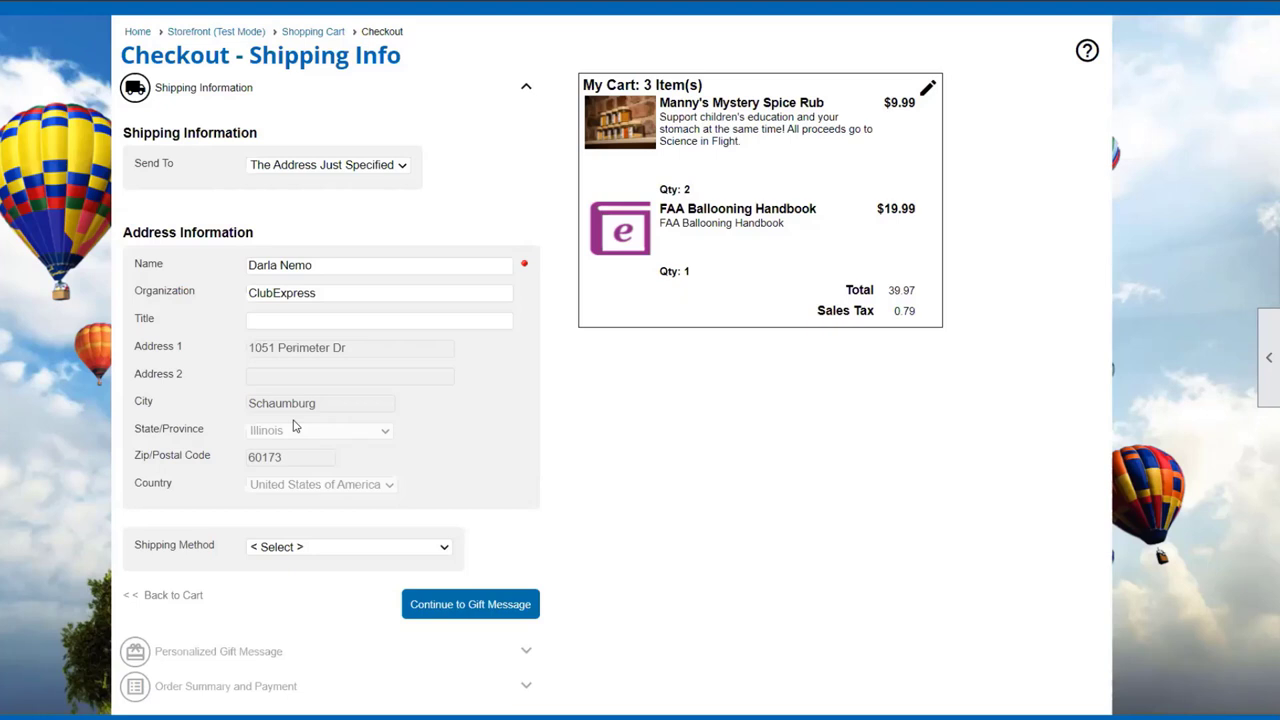
scroll(294, 427, down, 2)
click(292, 479)
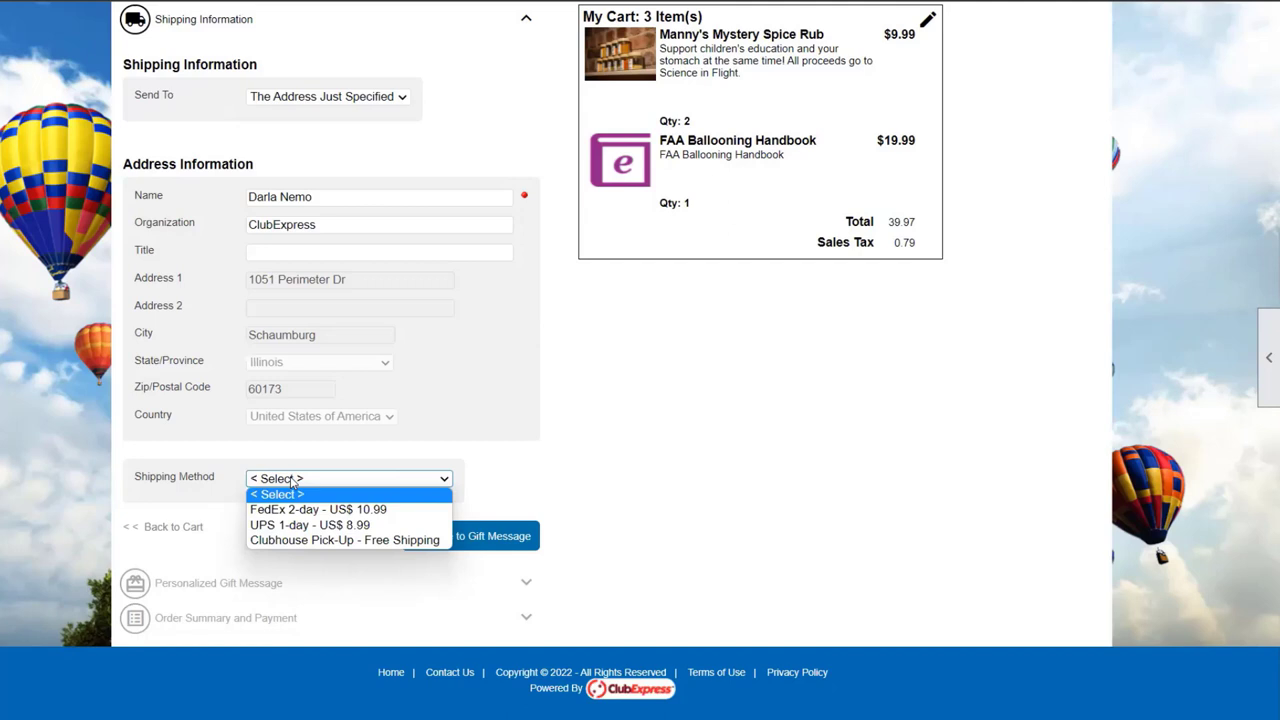
click(305, 540)
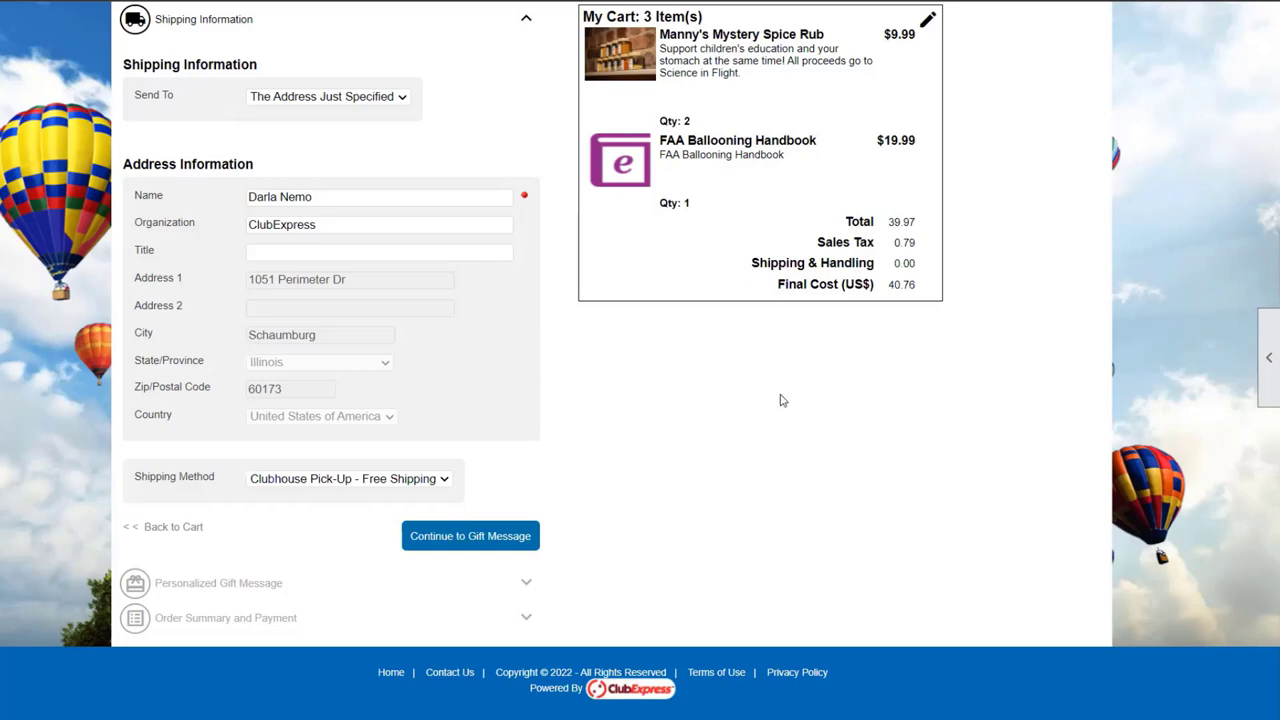
click(511, 542)
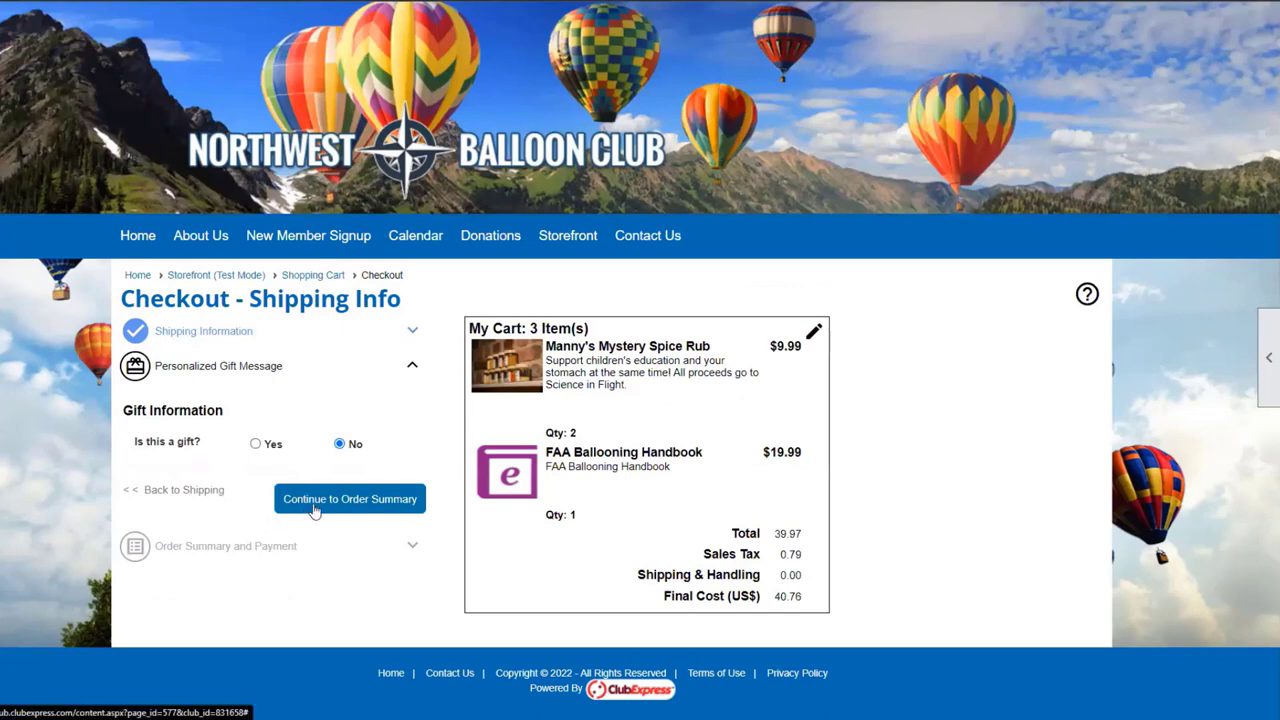
Step: Answer No to 'Is this a gift?' and continue to the order summary
click(255, 444)
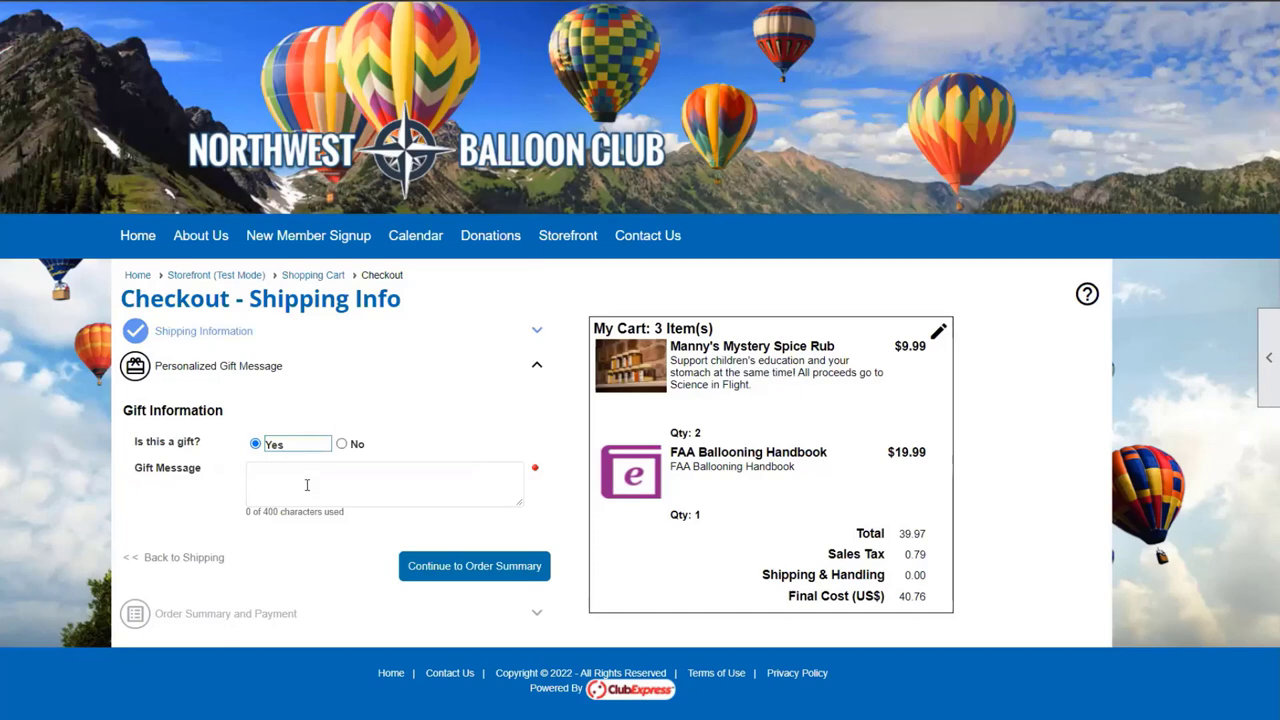
click(341, 443)
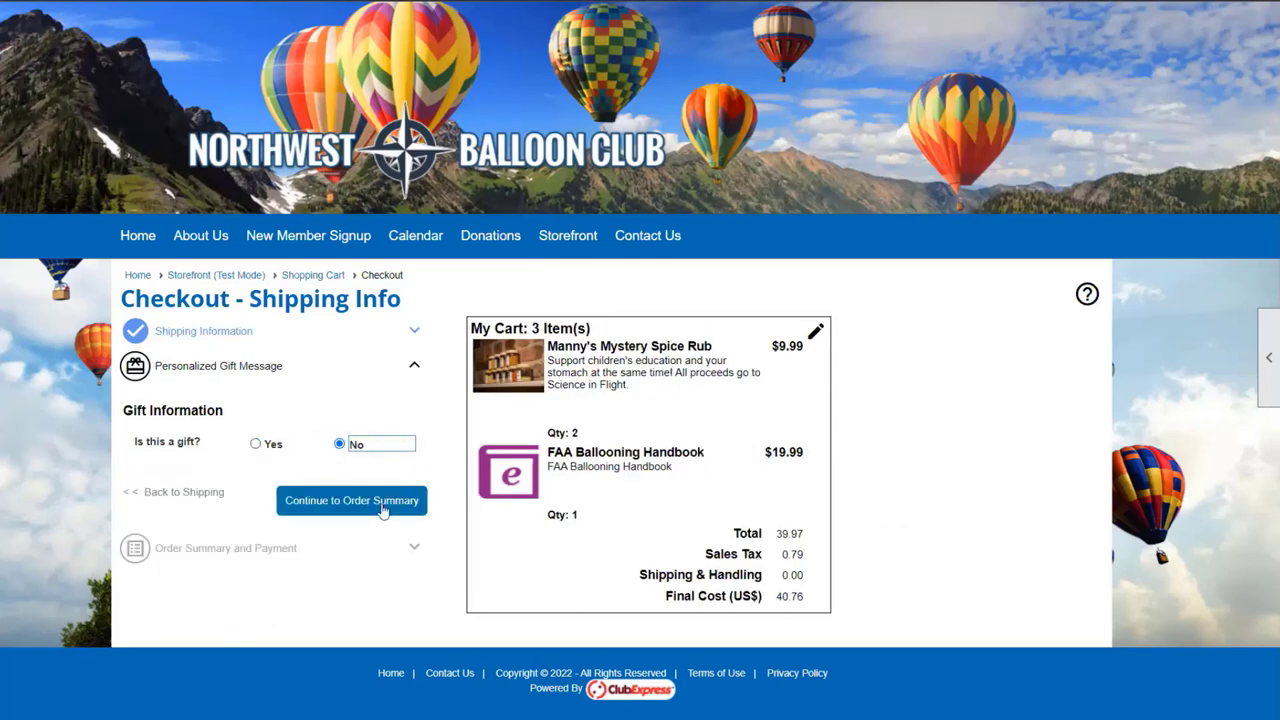
click(351, 500)
Step: Save the US$ 40.76 order as a test order from the Order Summary
scroll(381, 509, down, 2)
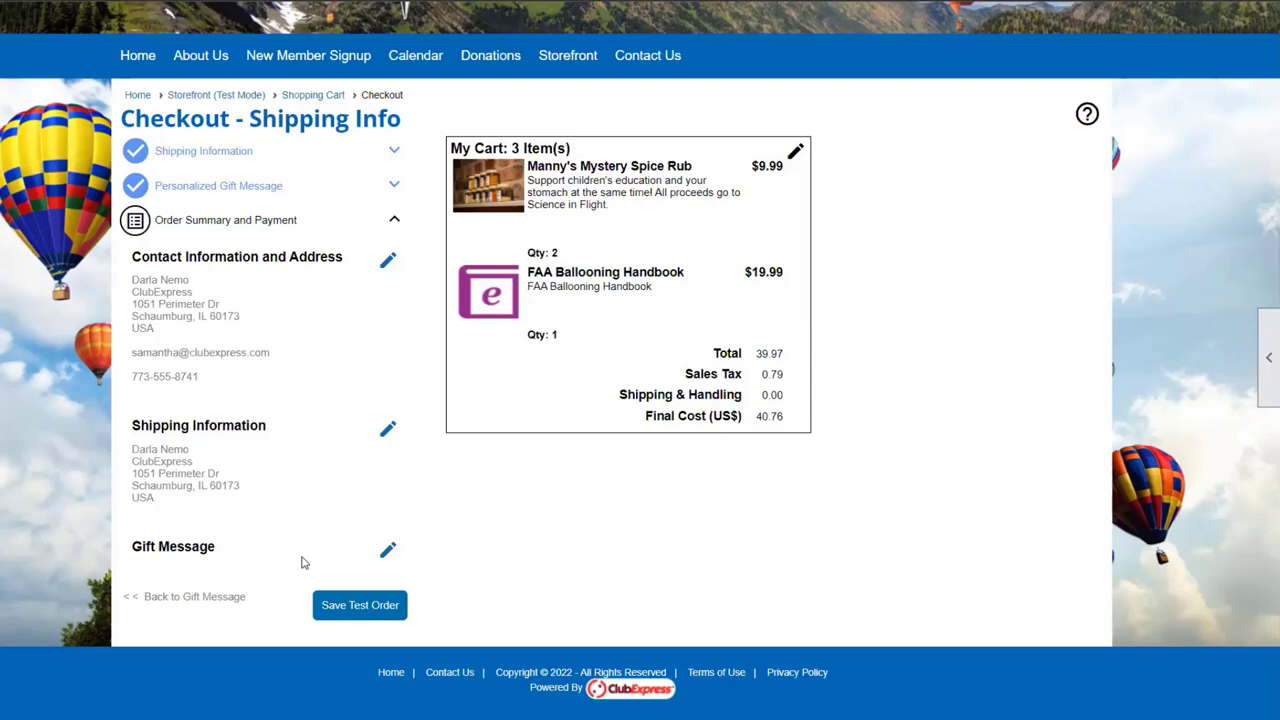
click(336, 618)
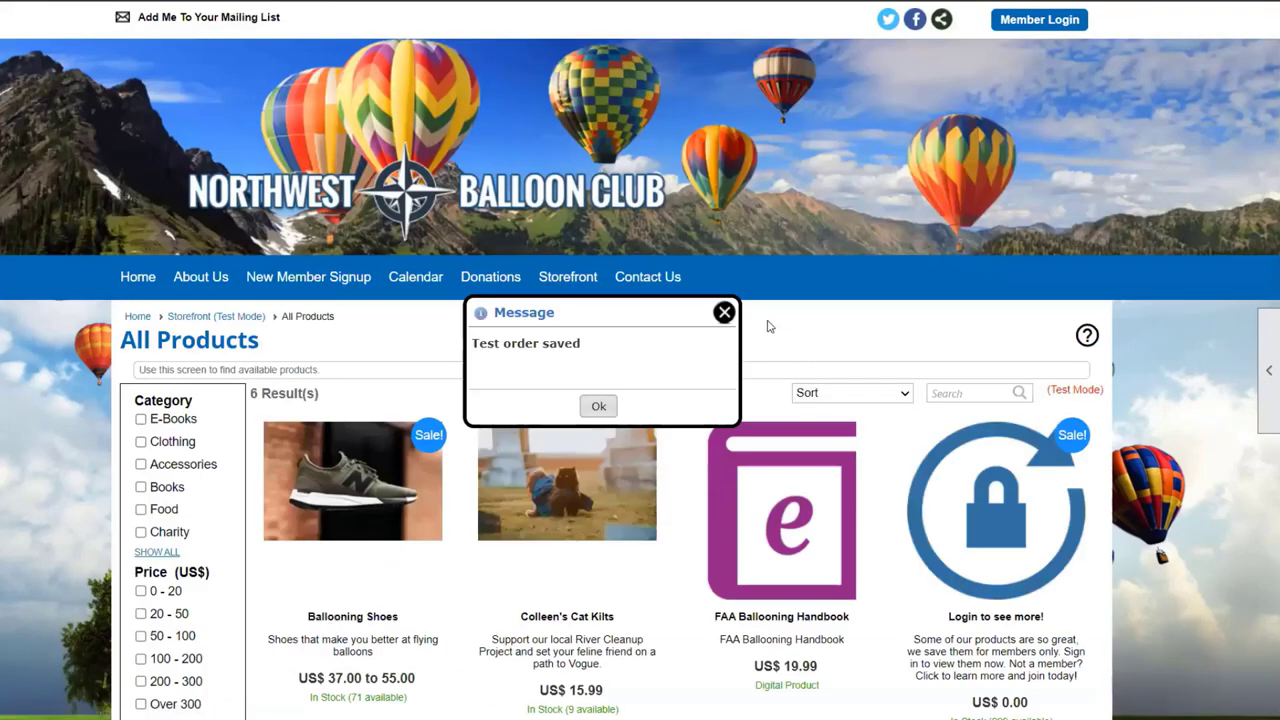
Step: Close the 'Test order saved' message over the All Products page
click(725, 312)
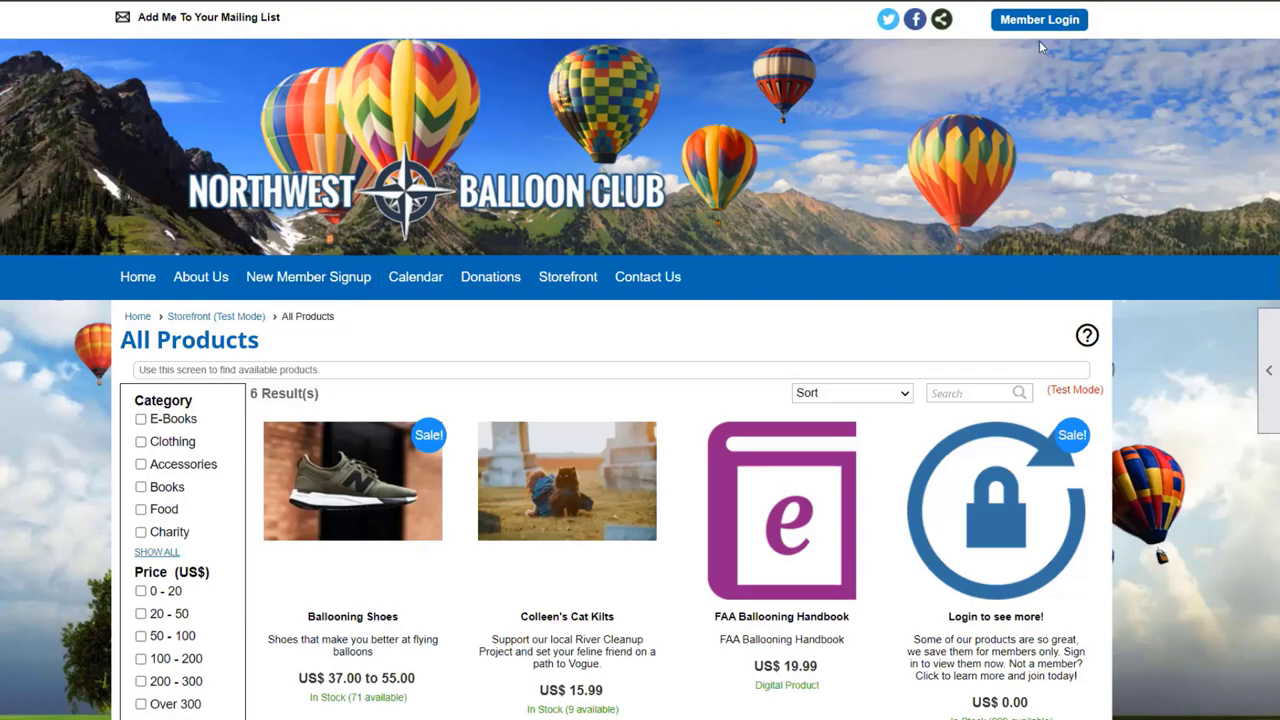
scroll(1060, 296, down, 2)
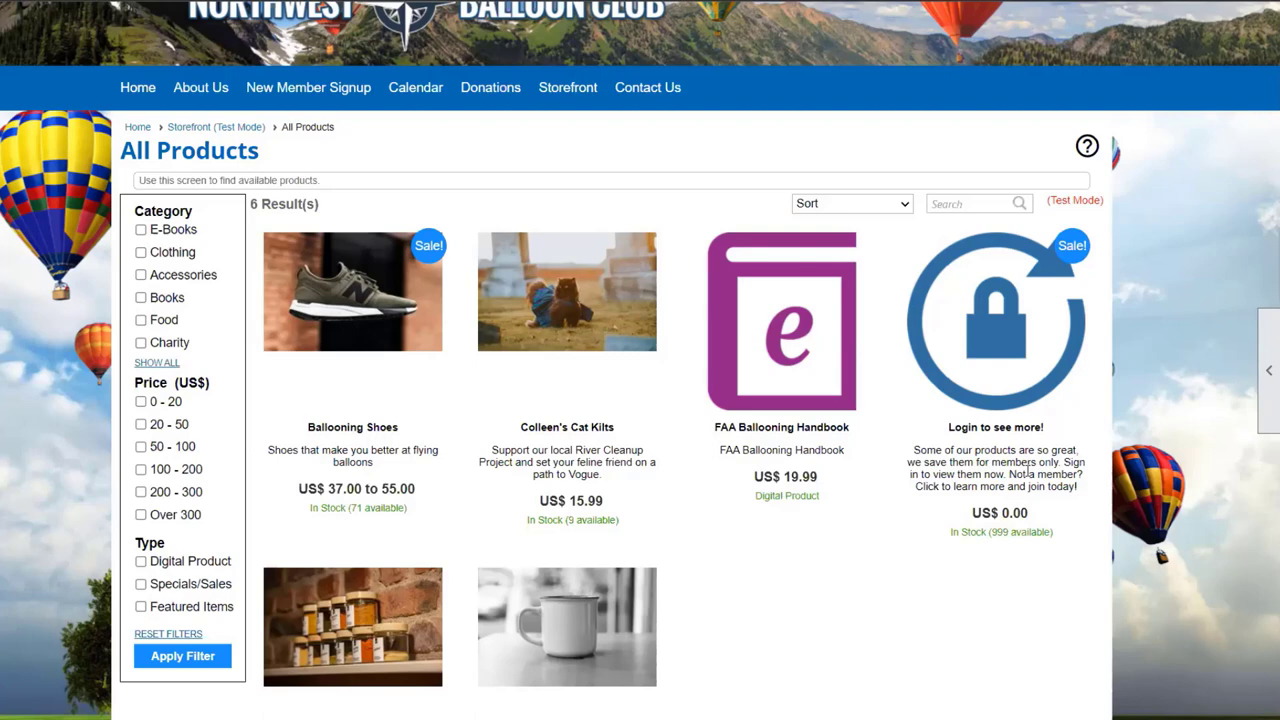
Step: From the Login to see more! product, sign in with the member's user name and password
click(982, 376)
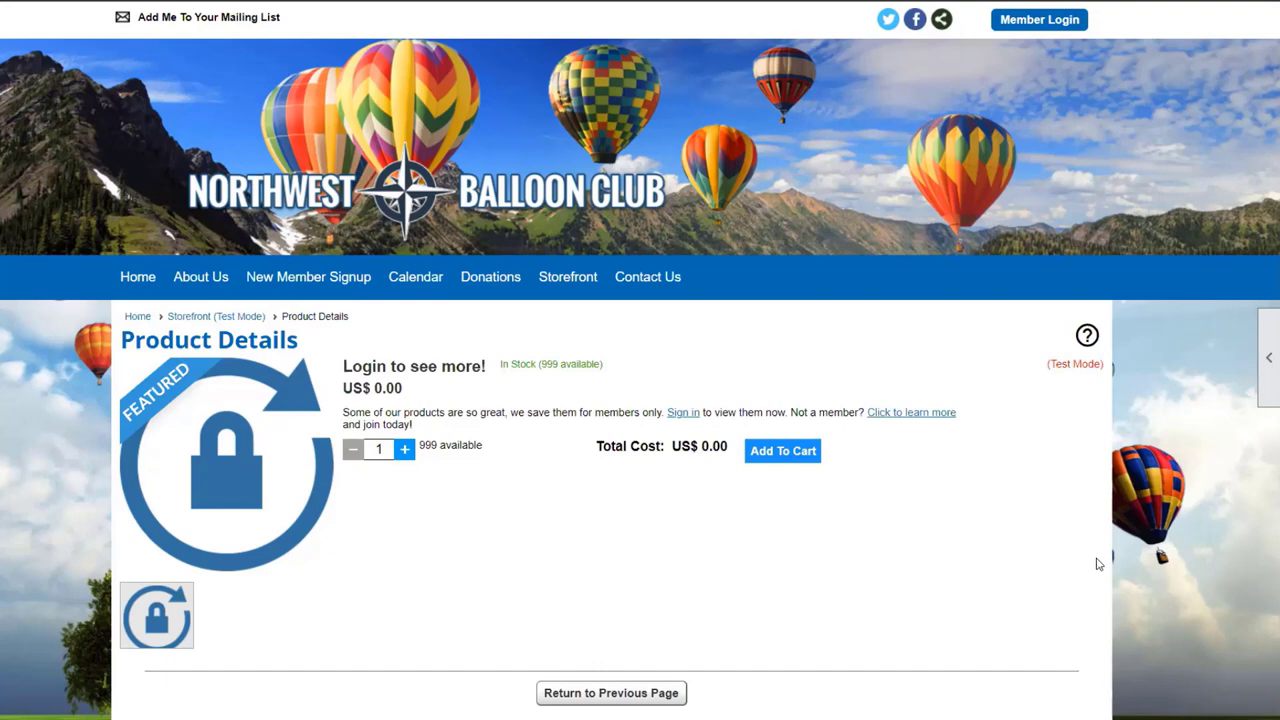
click(1010, 17)
drag(268, 422, 180, 401)
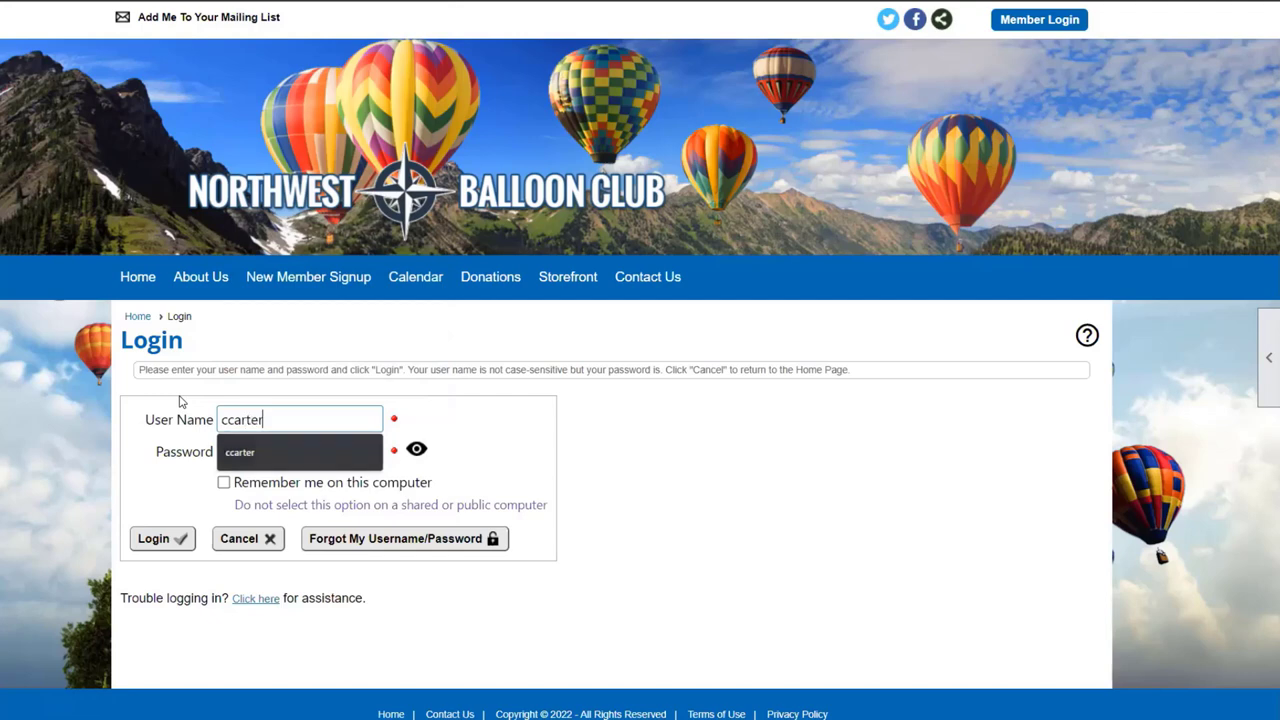
key(Tab)
text(*******)
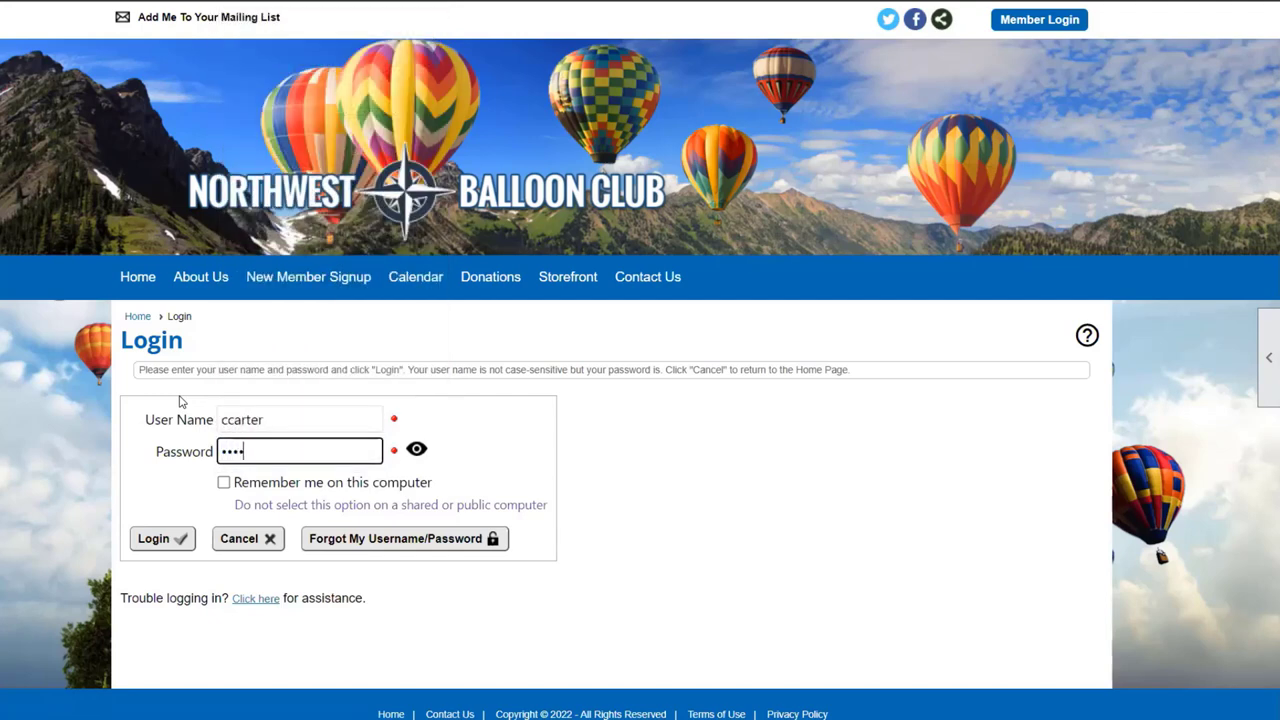
key(Return)
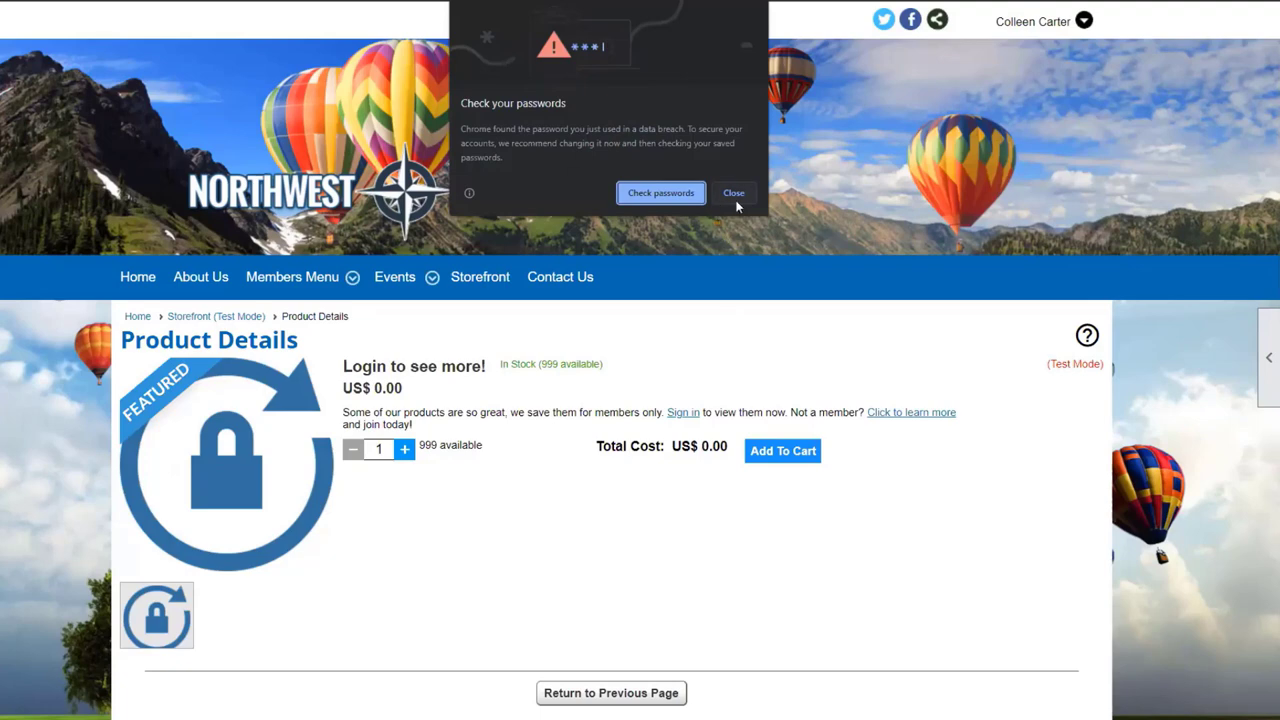
click(733, 194)
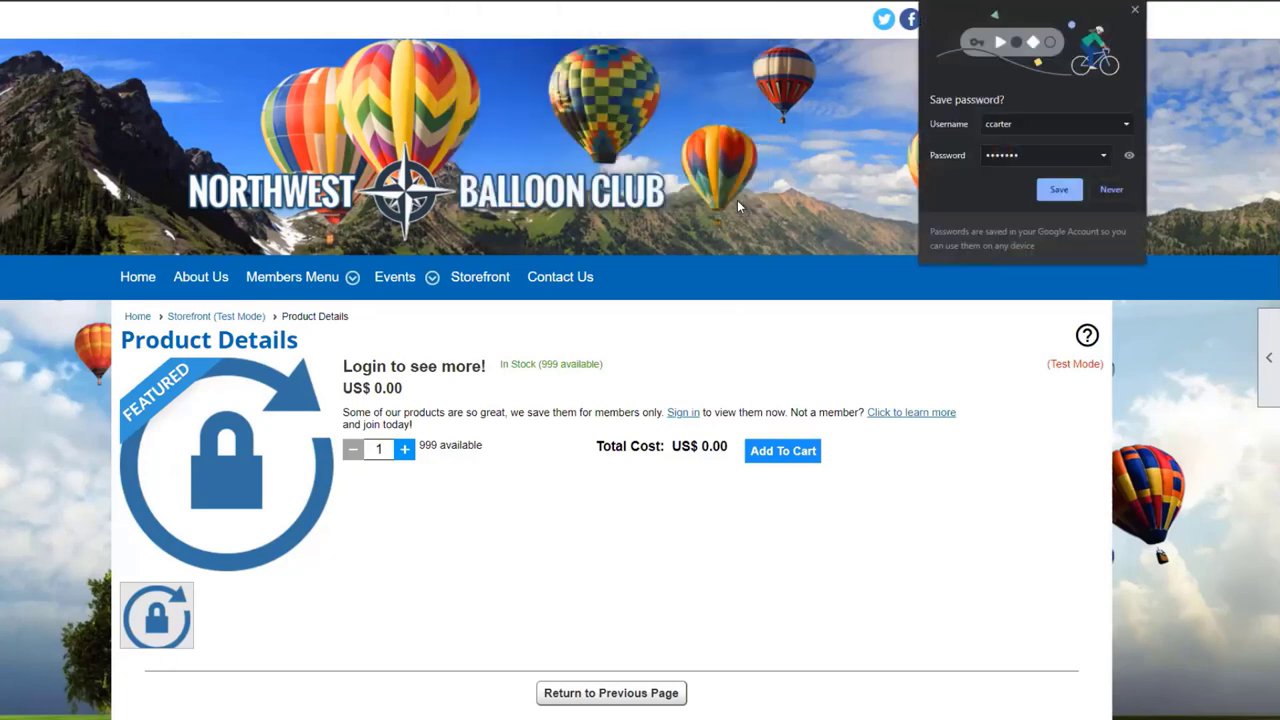
click(1134, 10)
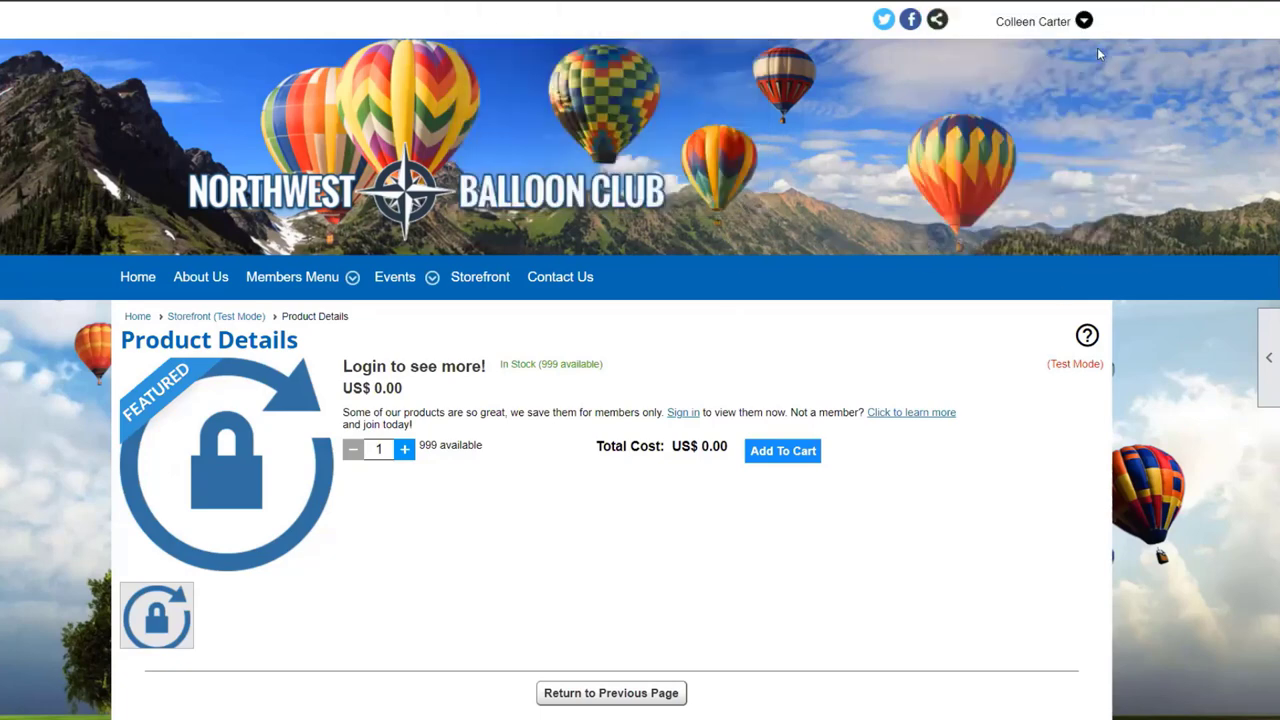
Step: Return to the Storefront listing and scroll down to the NWBC T-Shirt
click(491, 280)
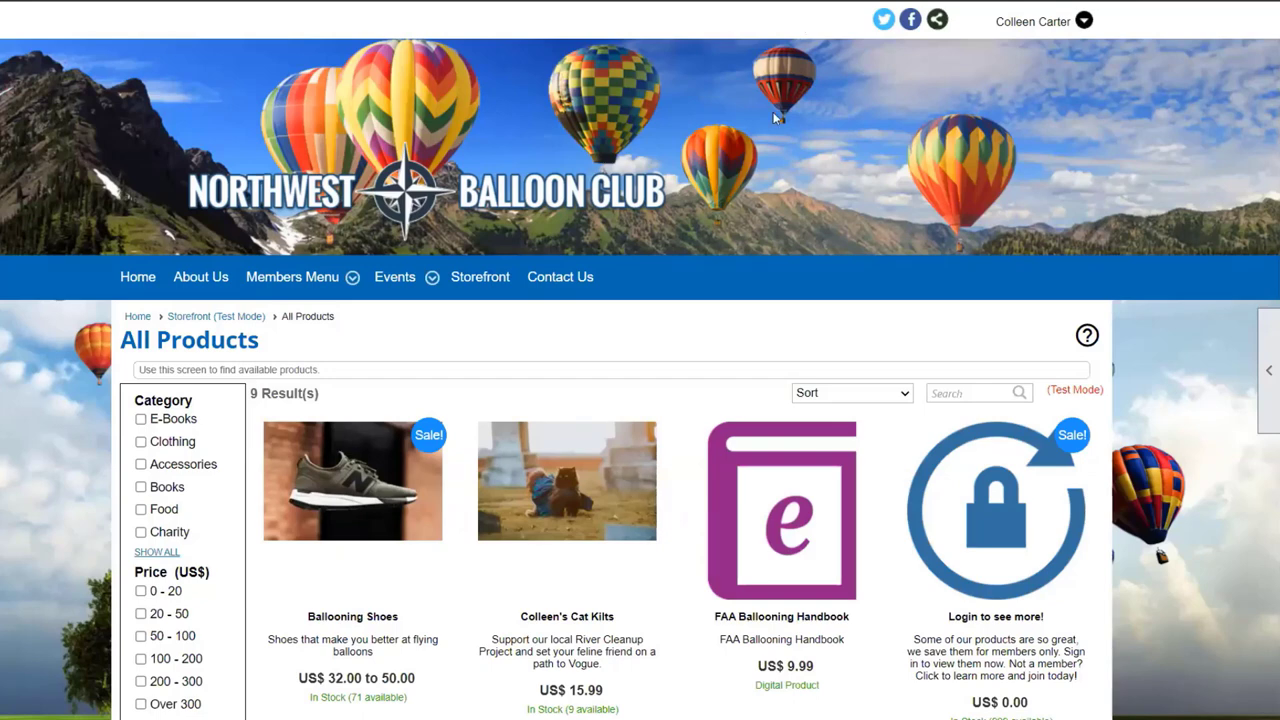
scroll(495, 345, down, 3)
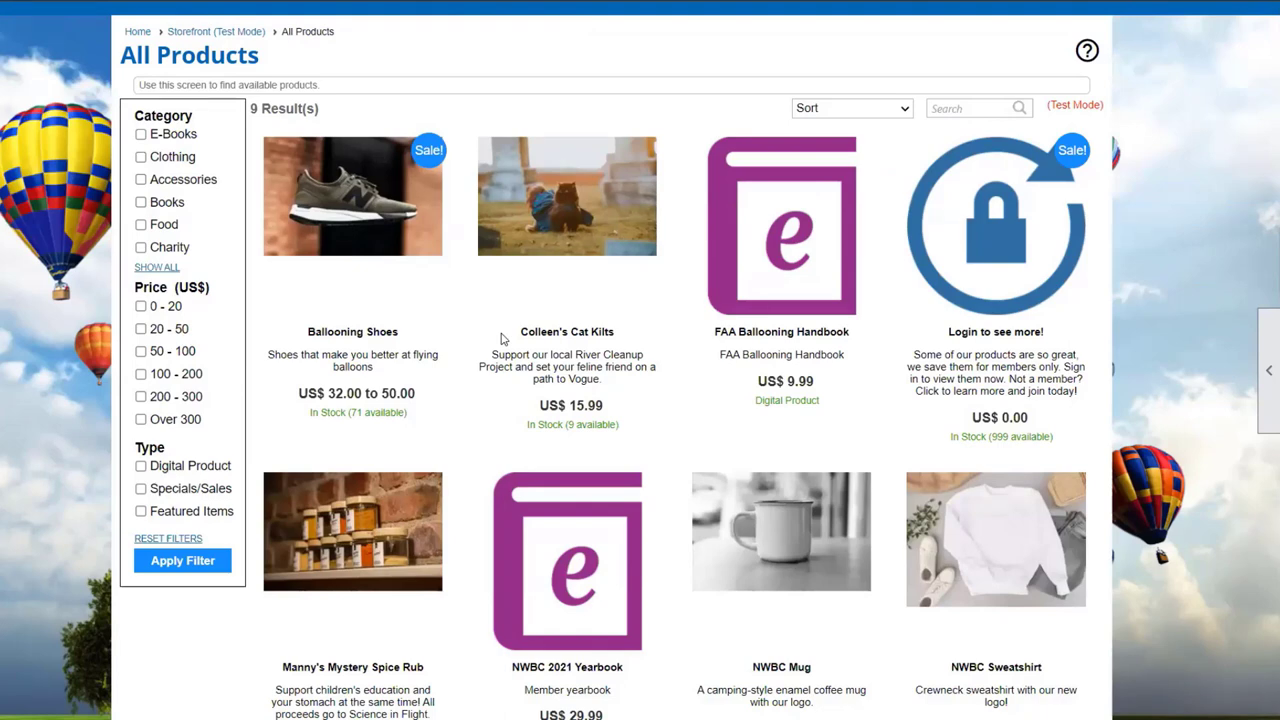
scroll(628, 418, down, 2)
scroll(592, 453, down, 1)
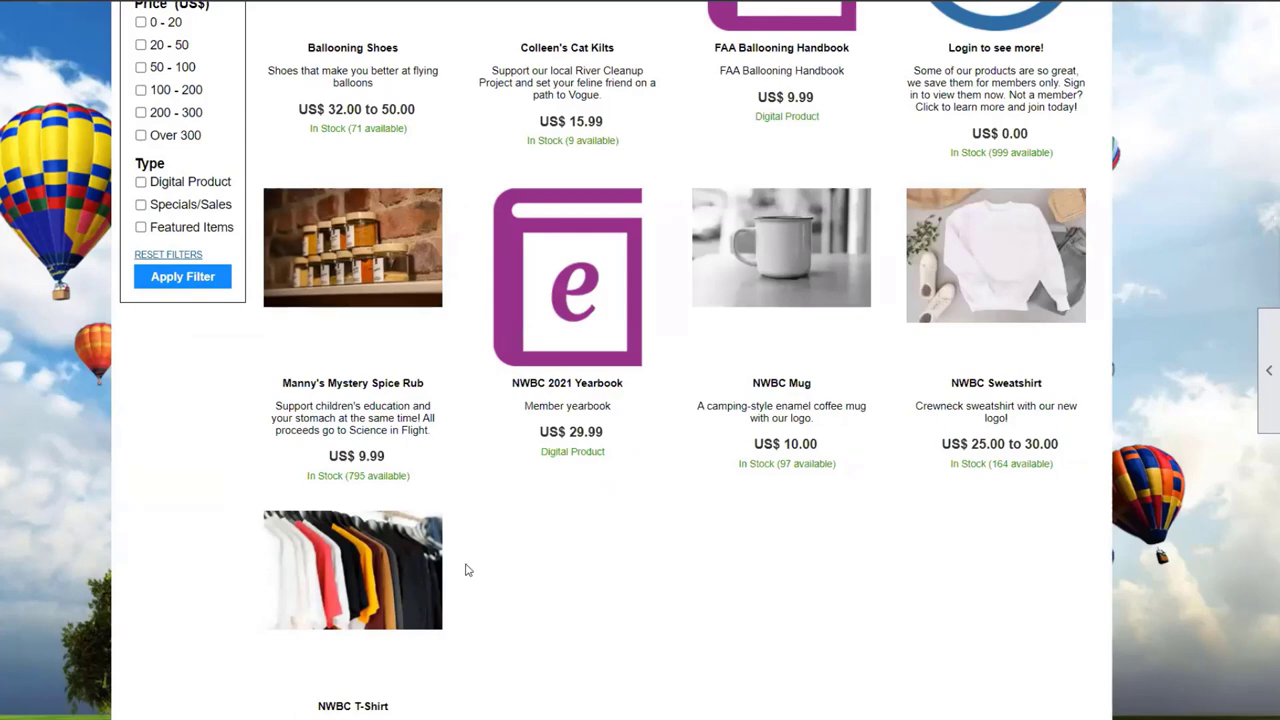
Step: Add two NWBC T-Shirts in Size X-Small - Black (US$ 30.00) to the cart
click(385, 566)
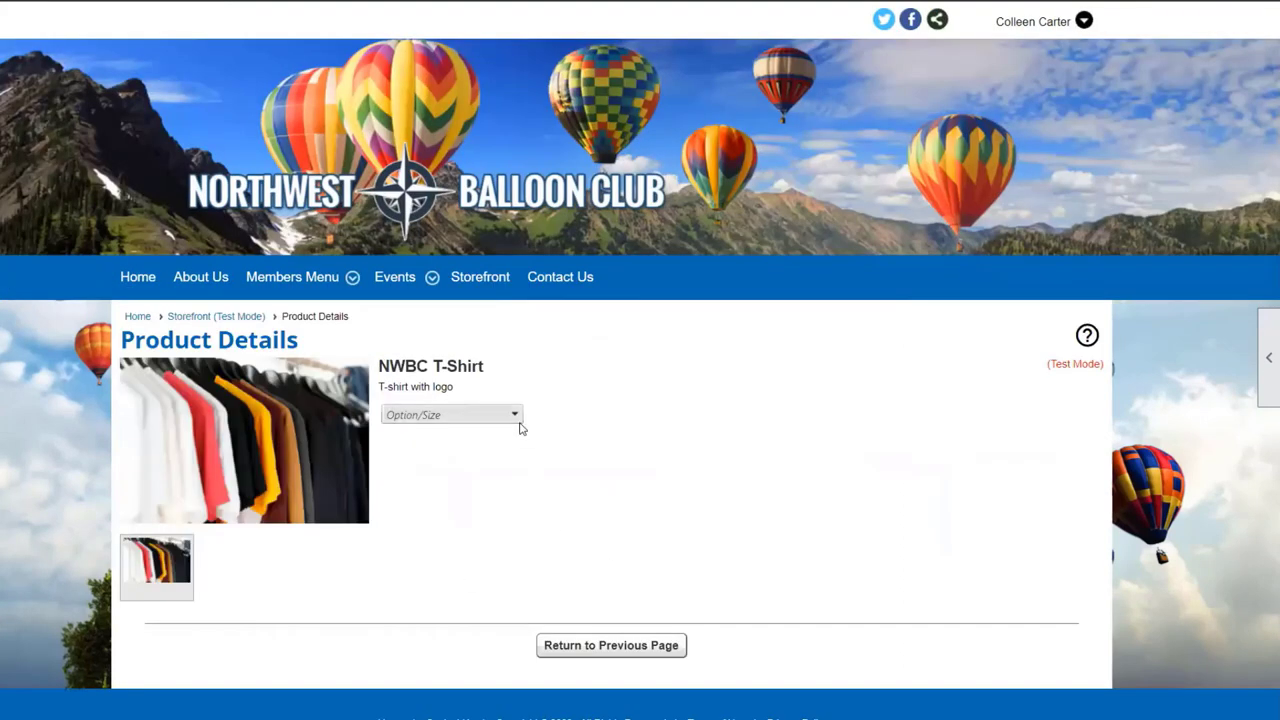
click(516, 416)
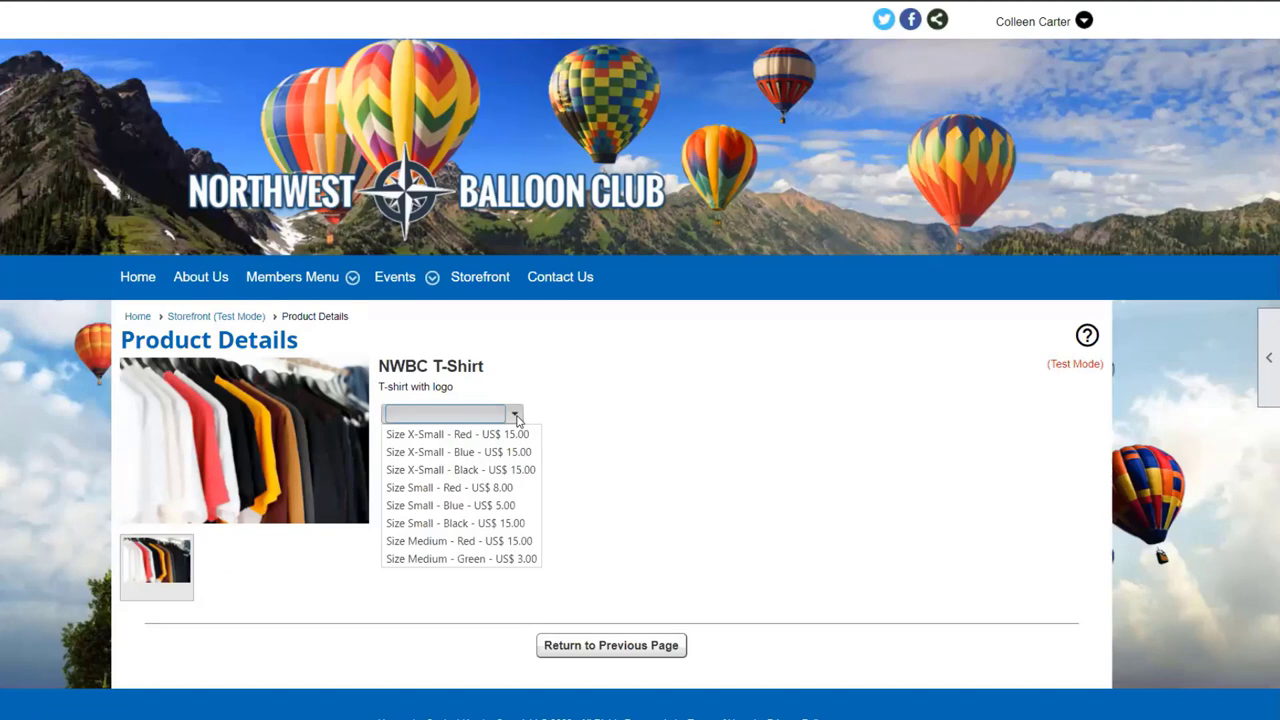
click(518, 472)
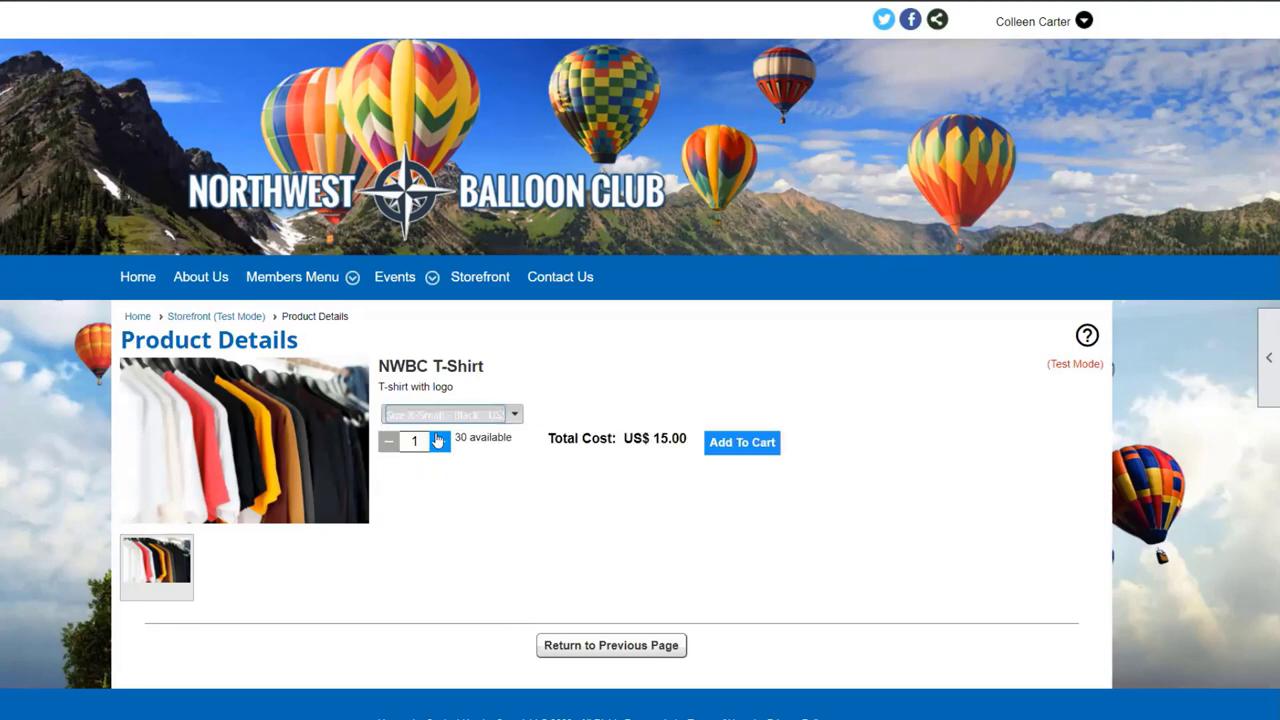
click(445, 443)
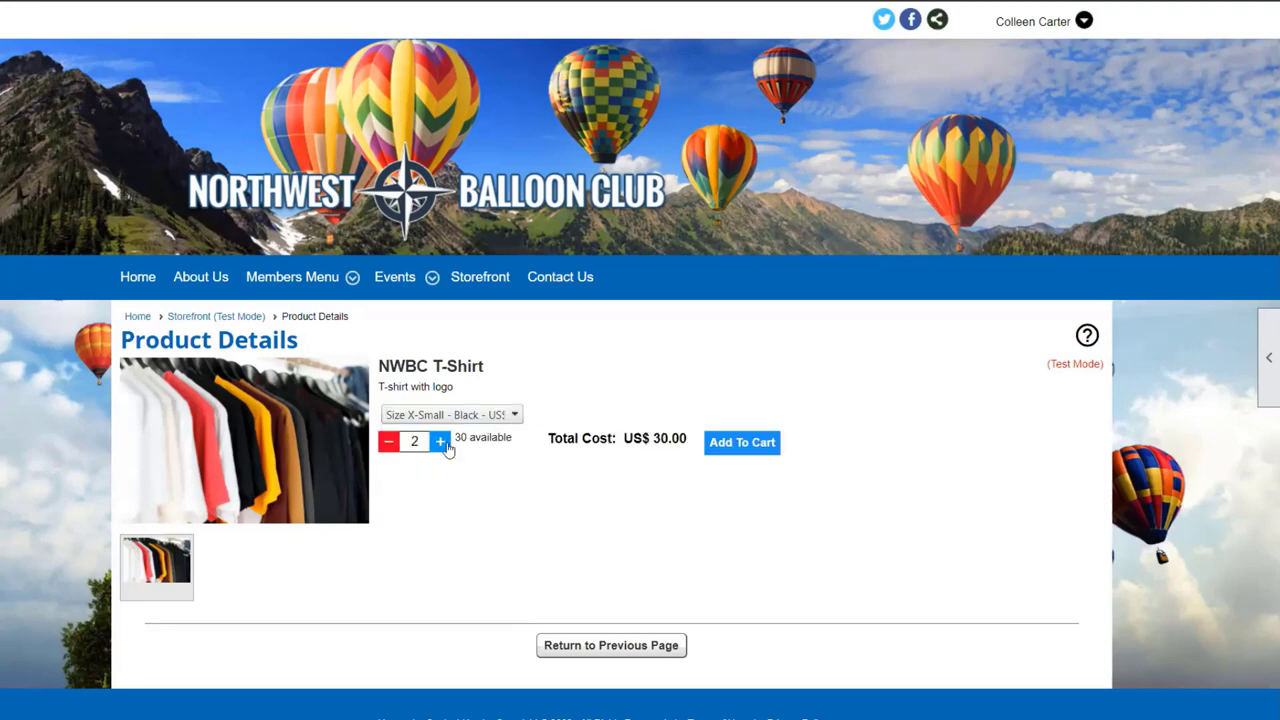
click(740, 442)
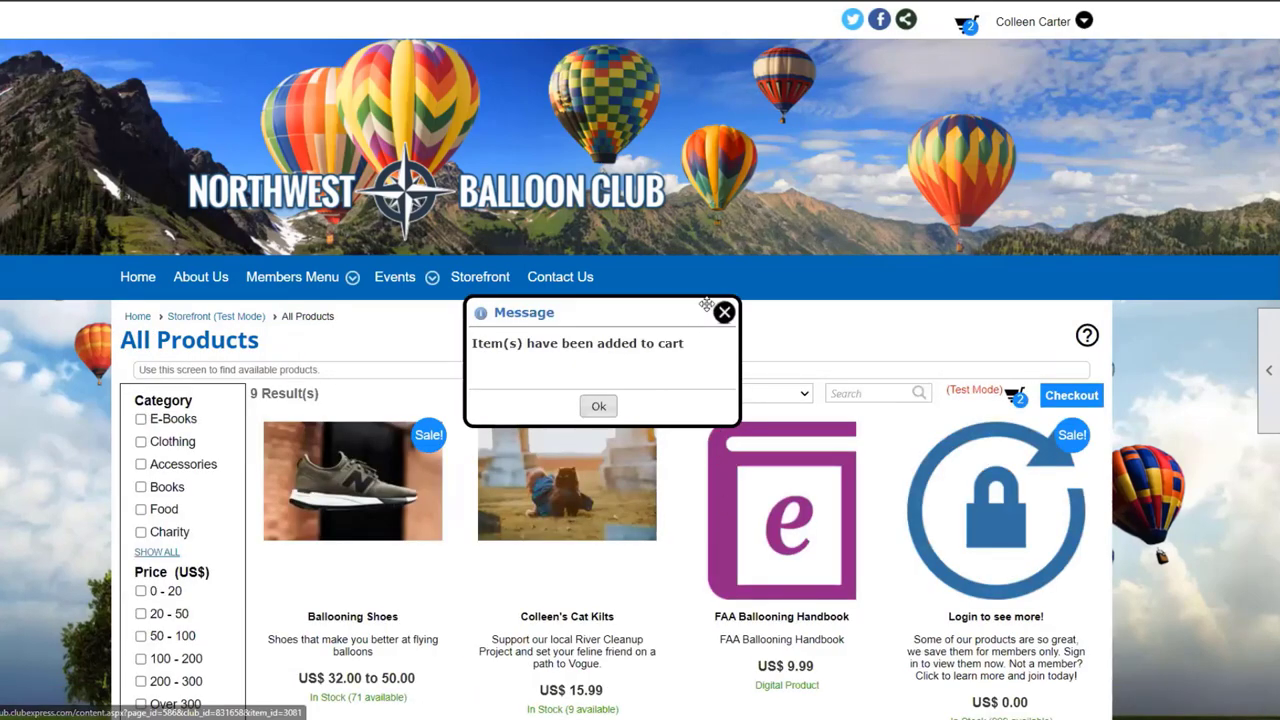
Step: Add the NWBC 2021 Yearbook with the digital photos add-on answered Y (US$ 44.98)
click(723, 313)
scroll(709, 357, down, 4)
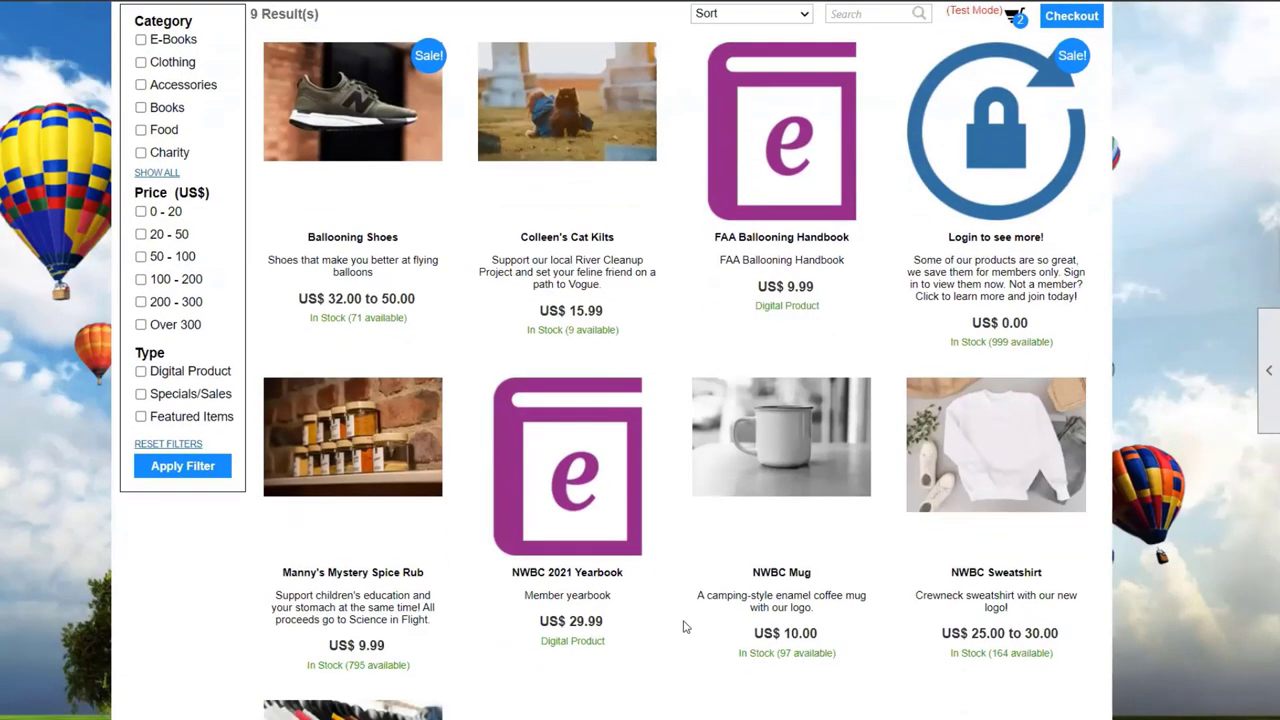
click(559, 479)
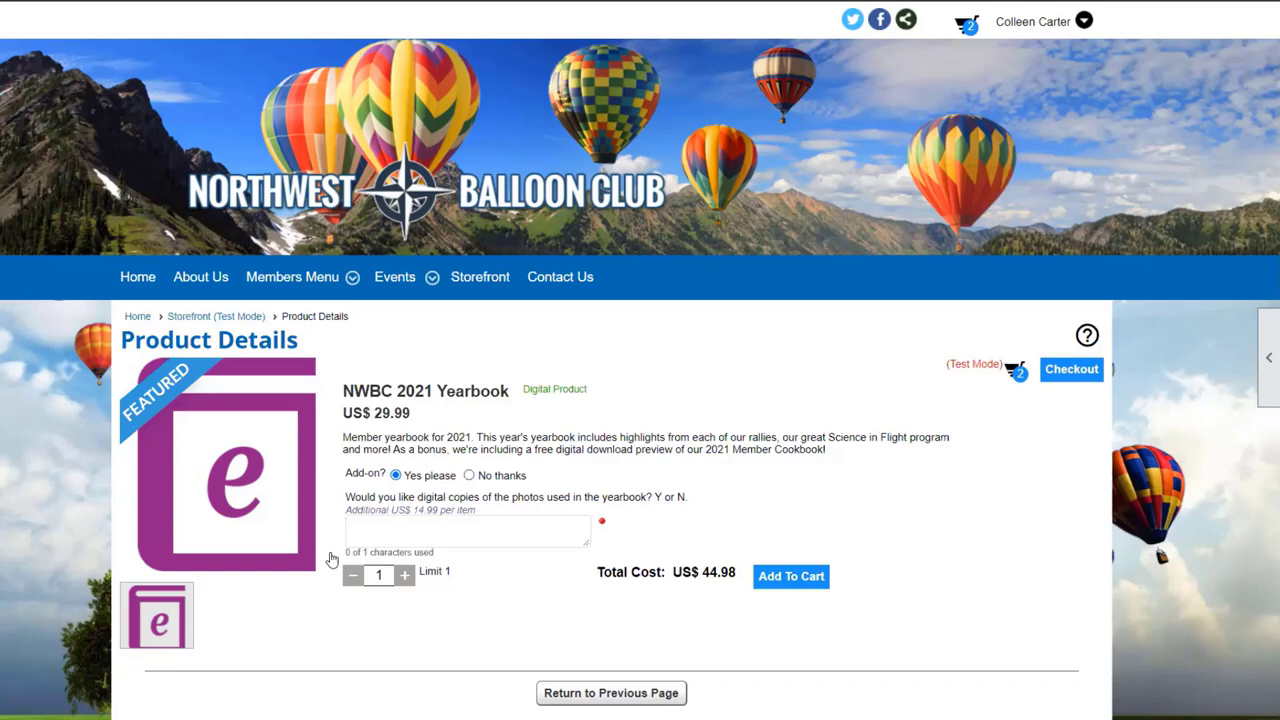
click(377, 532)
text(Y)
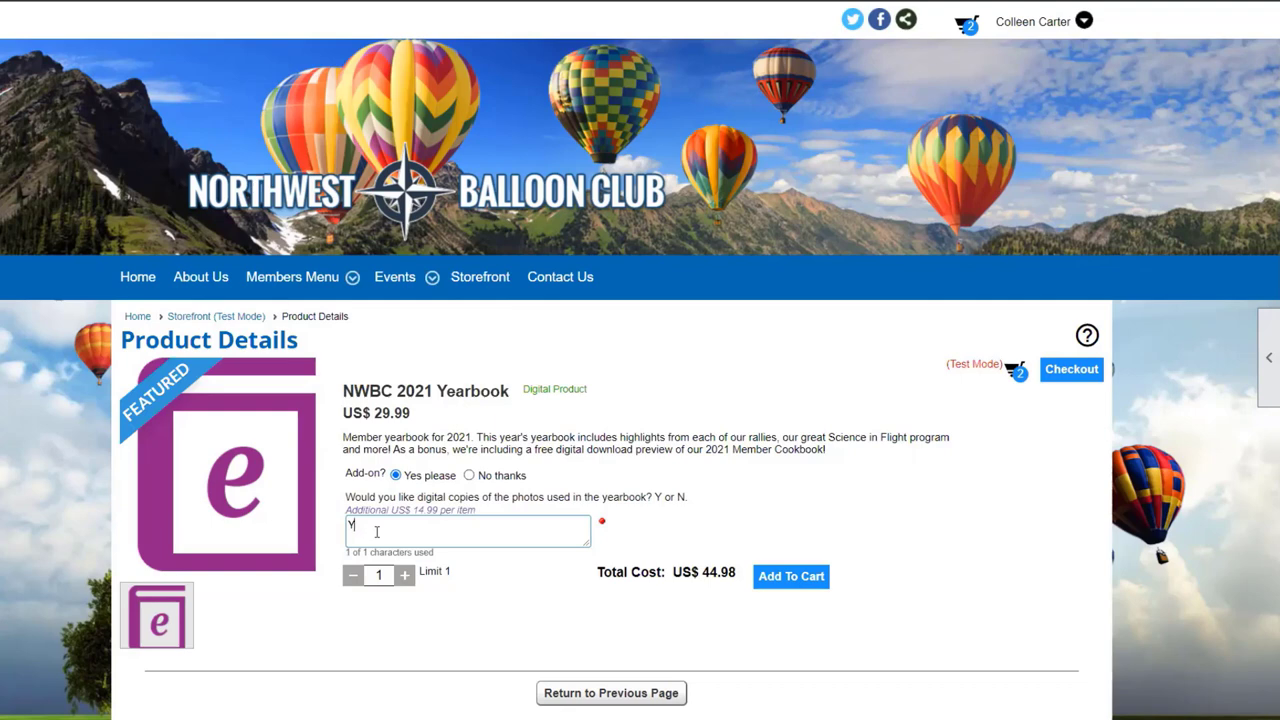
click(806, 578)
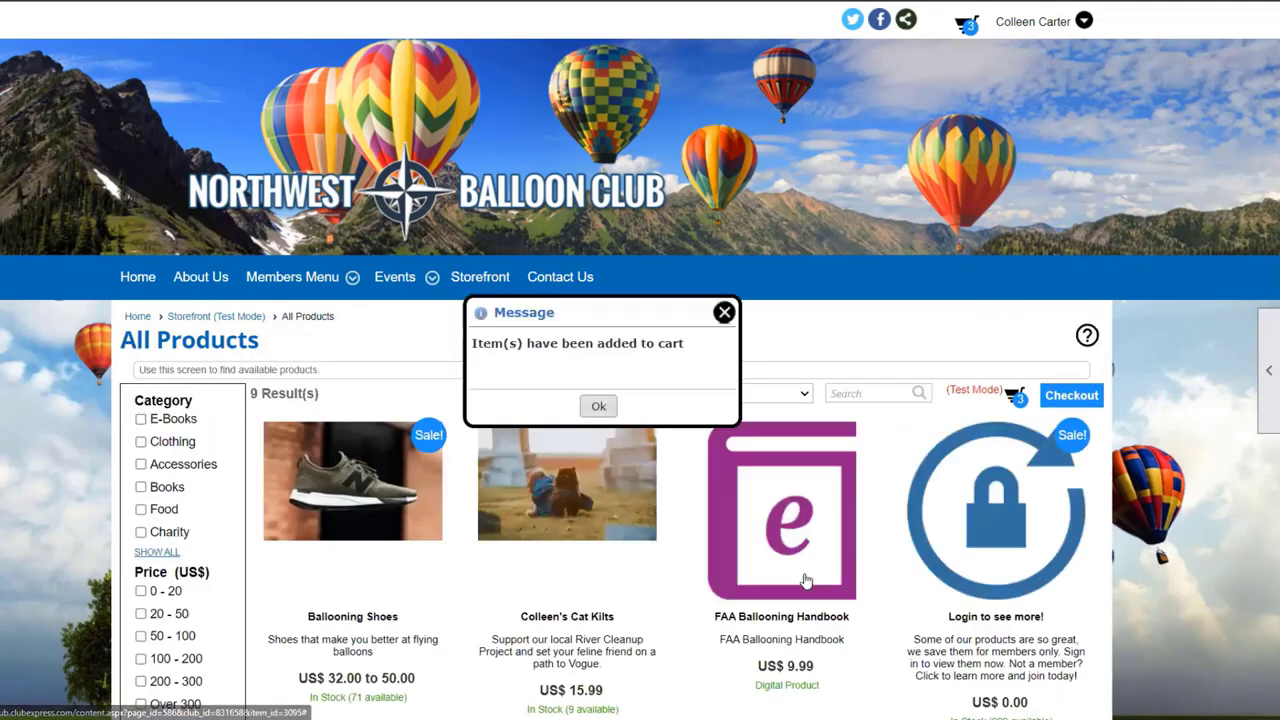
Step: Add Ballooning Shoes in Size 11 with monogram initials 'CC' to the cart
click(726, 318)
scroll(728, 326, down, 3)
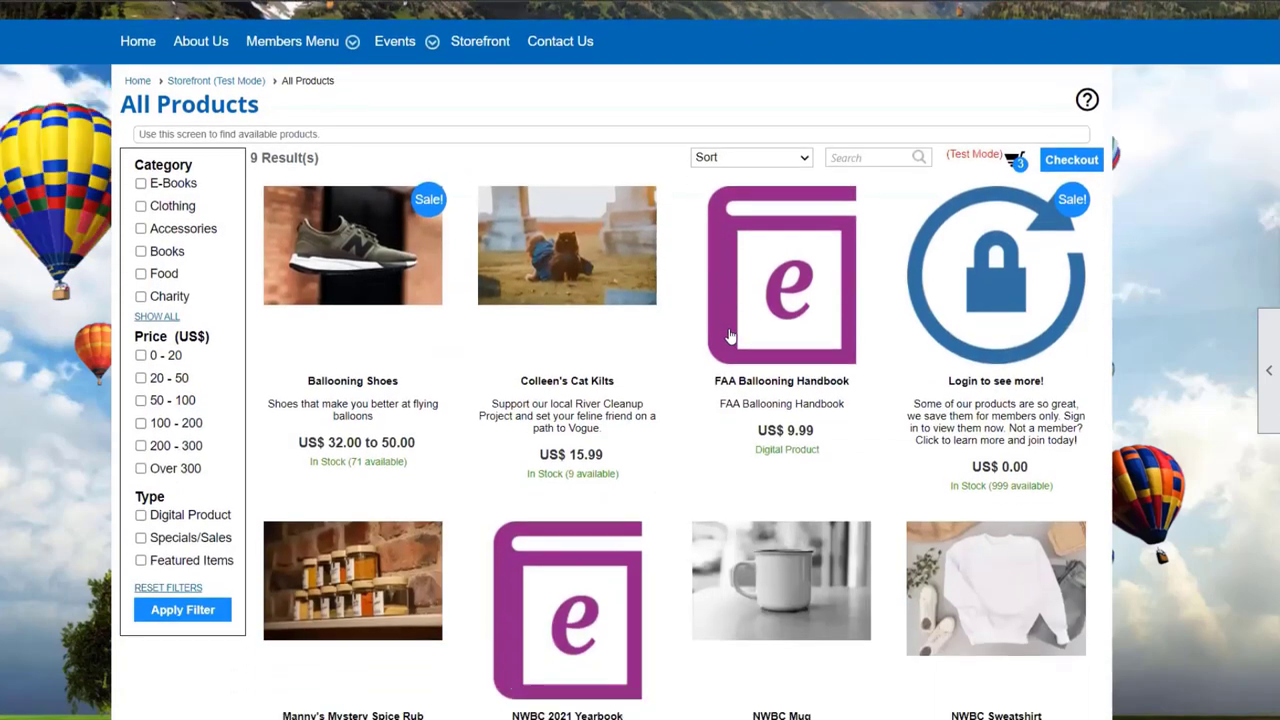
click(349, 218)
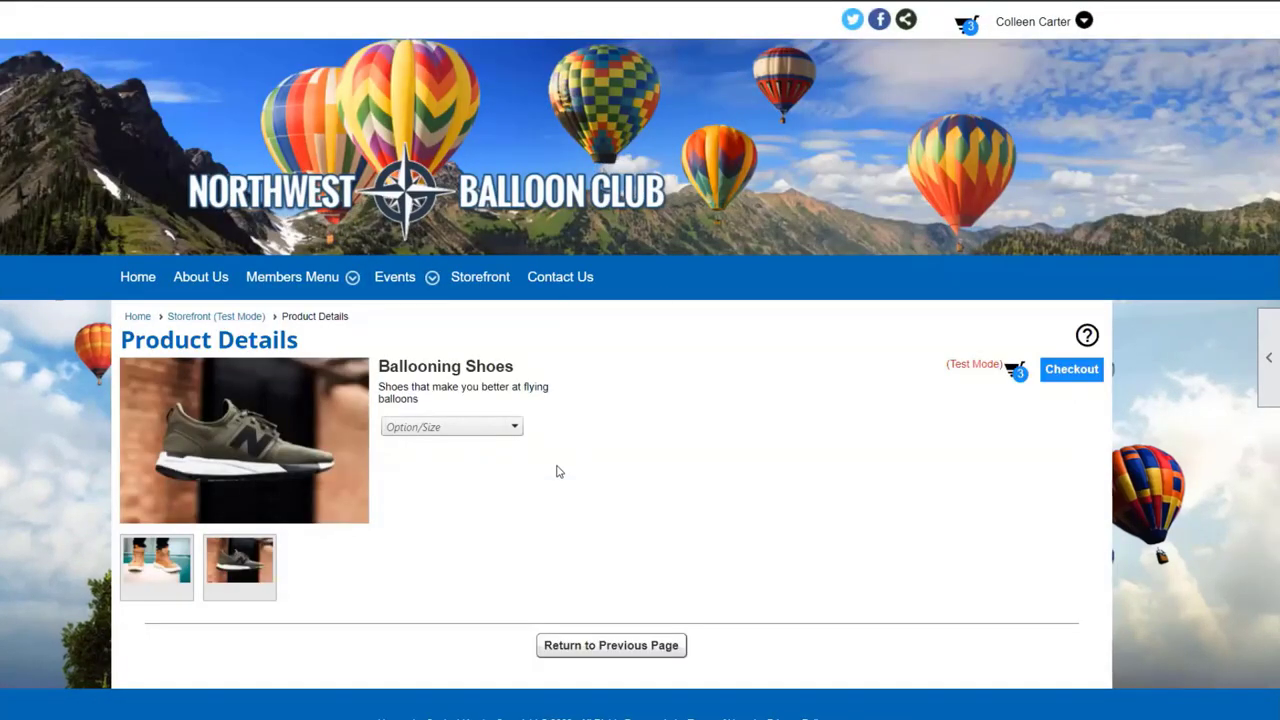
click(521, 428)
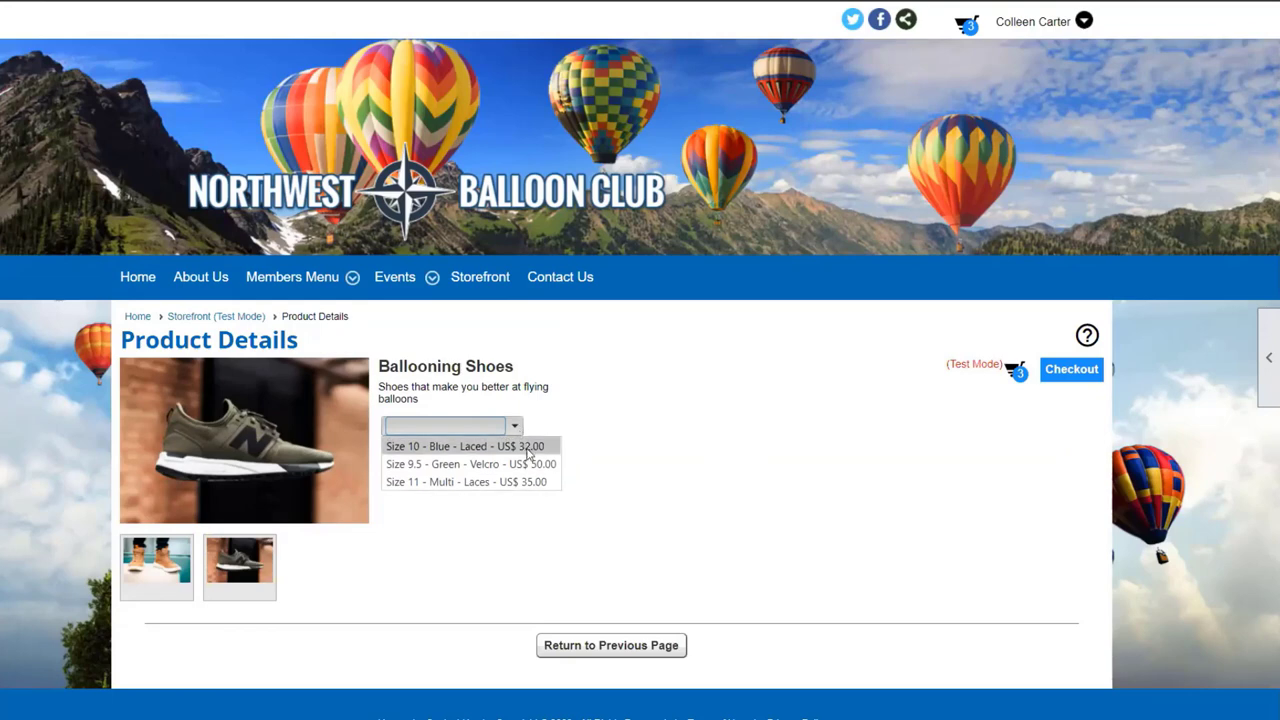
click(533, 482)
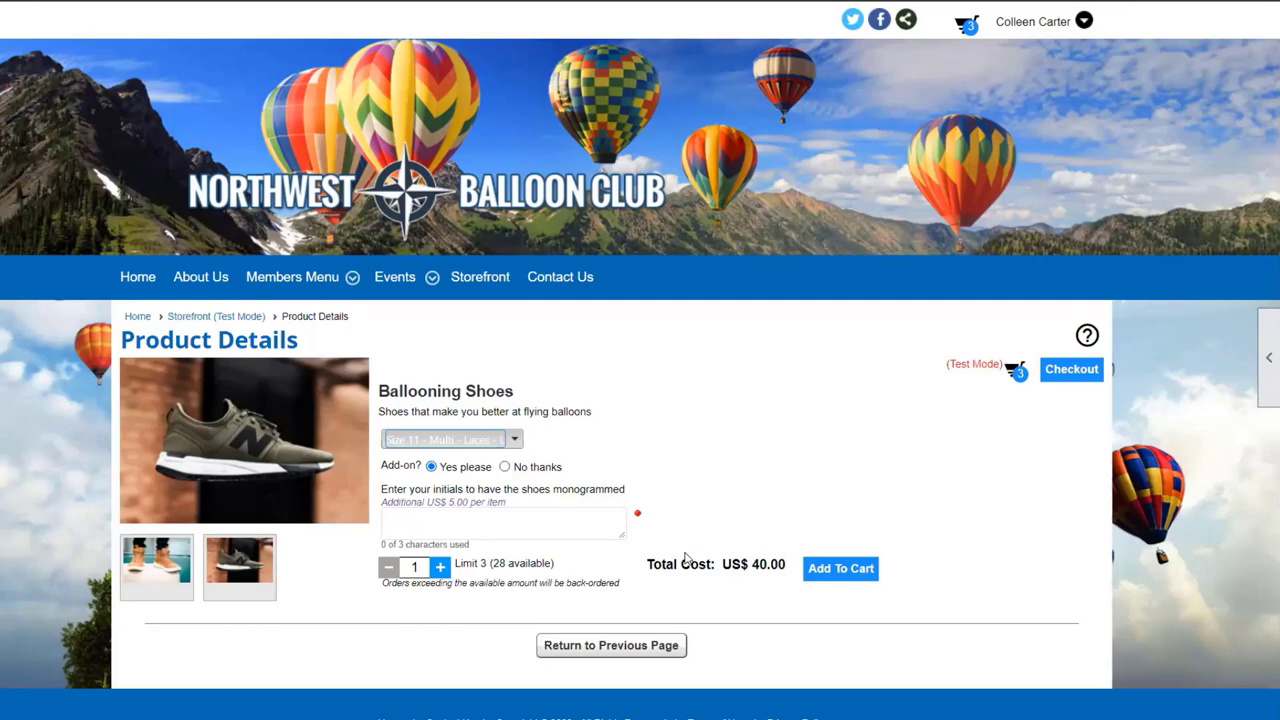
click(587, 524)
text(CC)
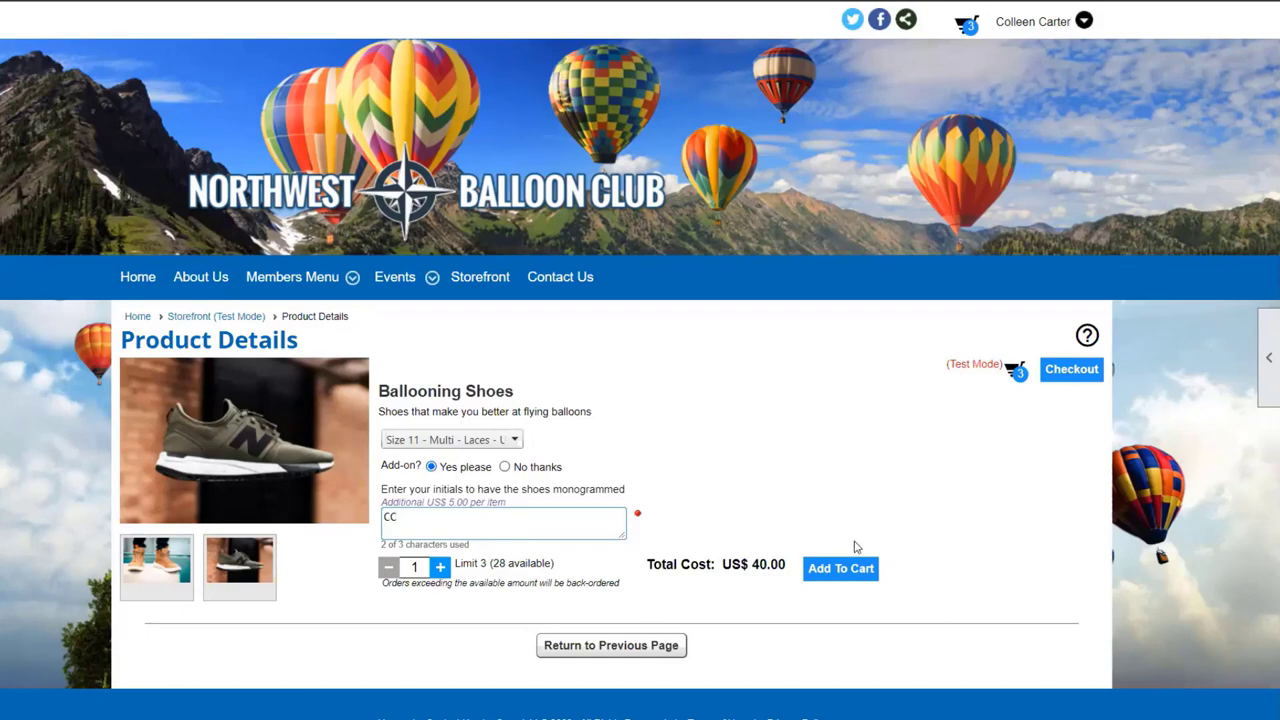
click(855, 578)
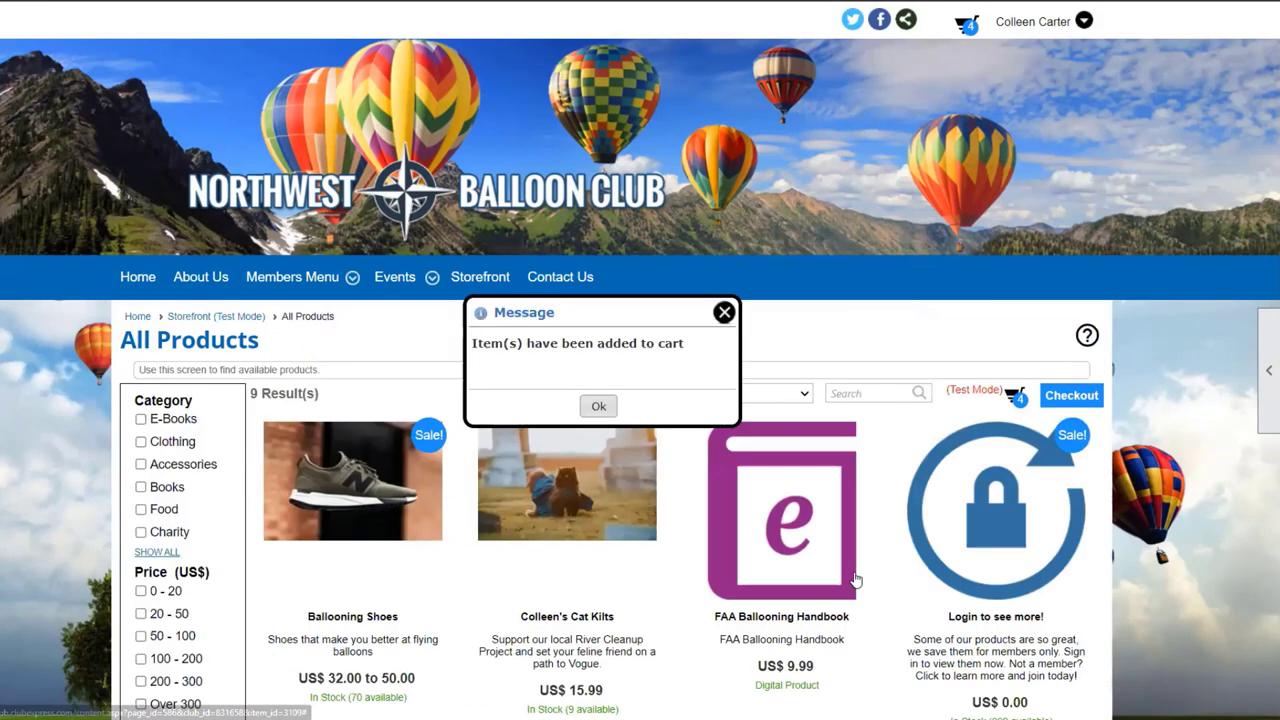
click(726, 313)
Step: Scroll the All Products page and start checkout with the four-item cart
scroll(968, 386, down, 2)
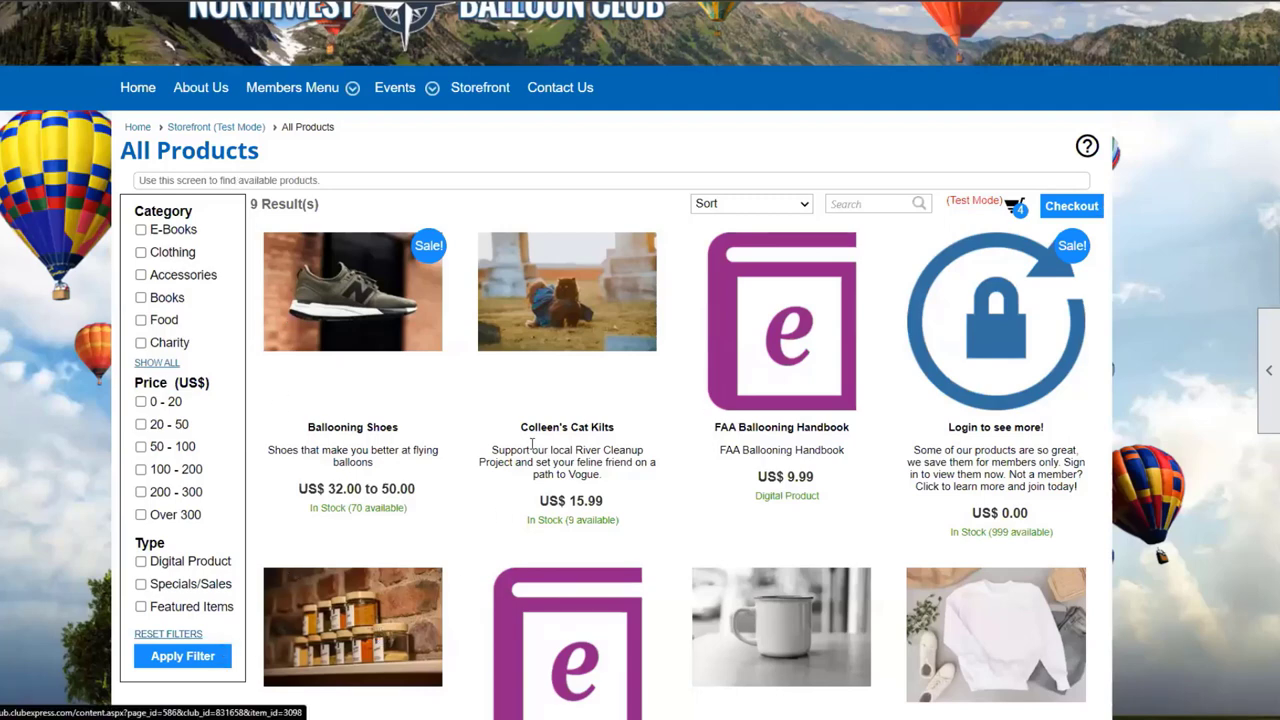
scroll(531, 447, down, 3)
scroll(531, 445, down, 1)
scroll(531, 445, up, 5)
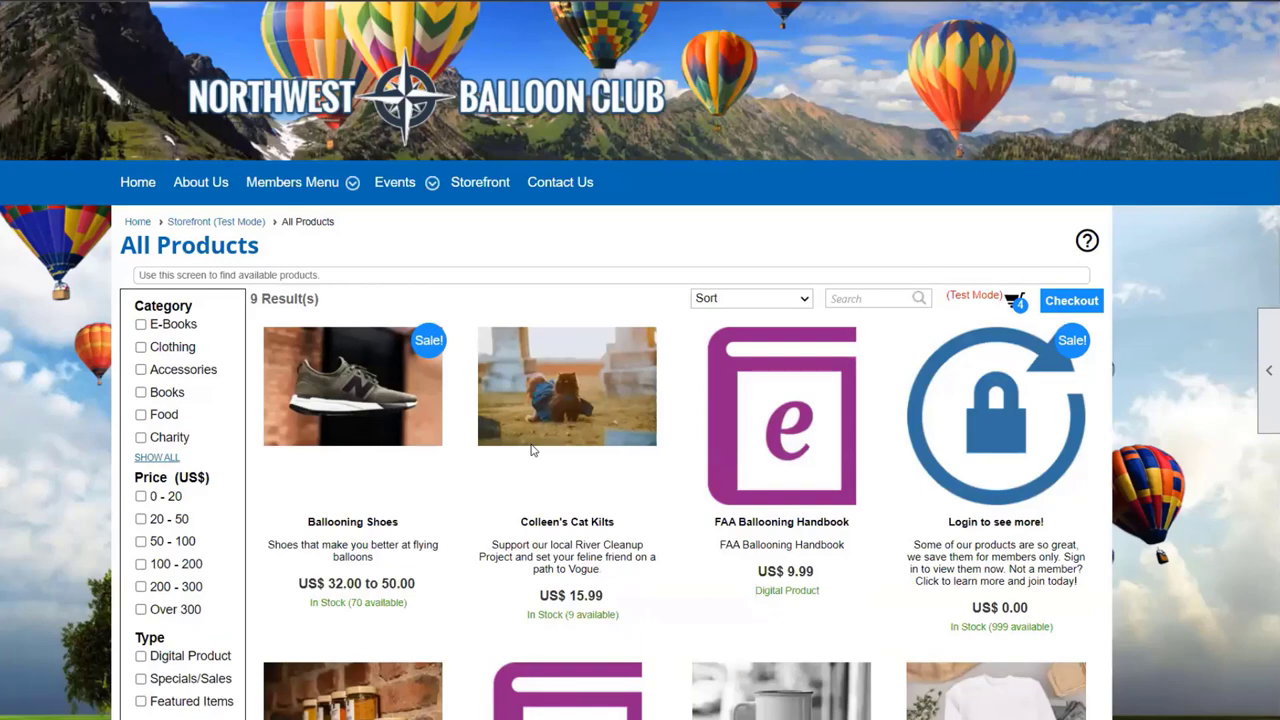
click(1071, 302)
Step: Scroll down the Shipping Info page and open the Send To destination choices
scroll(1126, 331, down, 3)
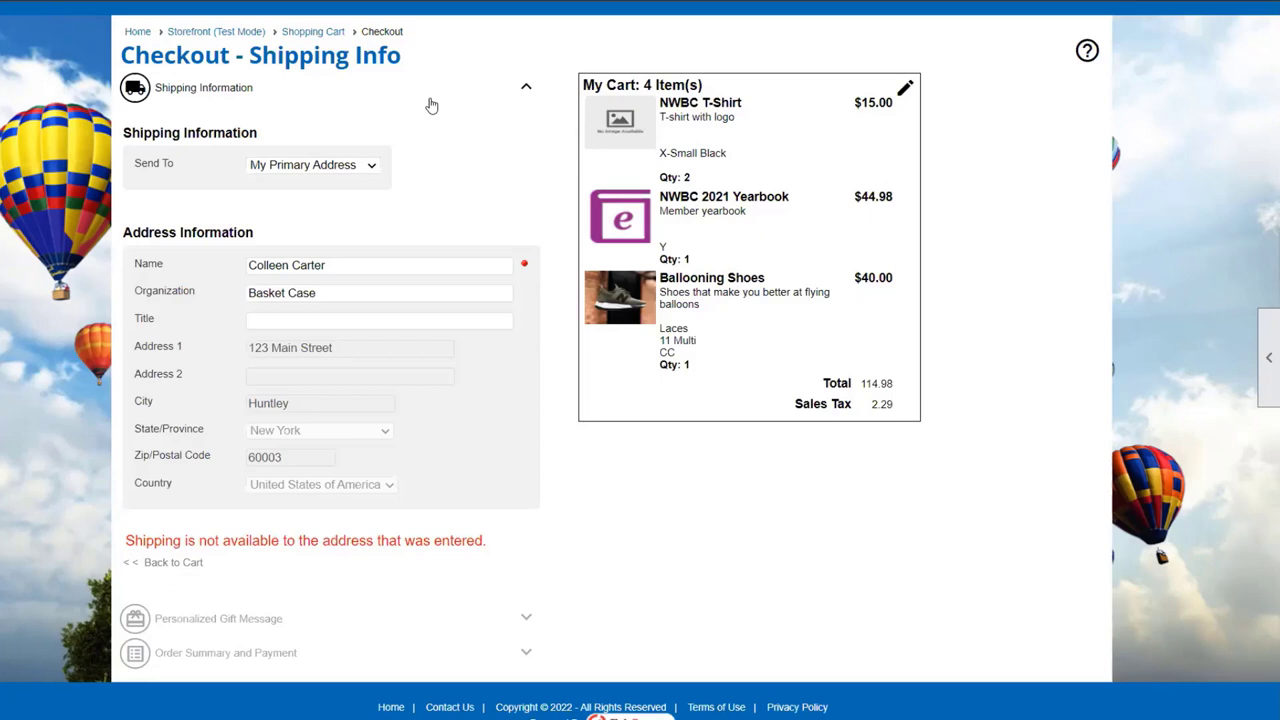
click(361, 165)
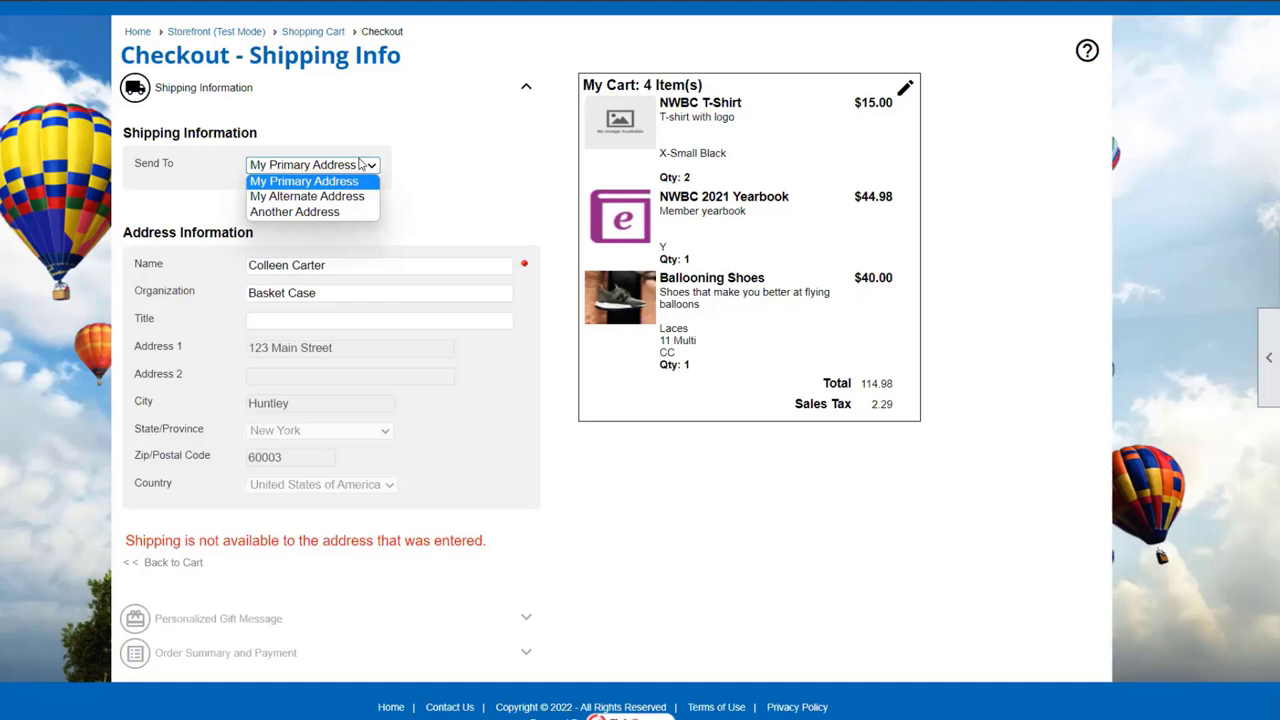
Step: Ship to another address filled from a saved entry, using FedEx 2-day at US$ 10.99
click(354, 213)
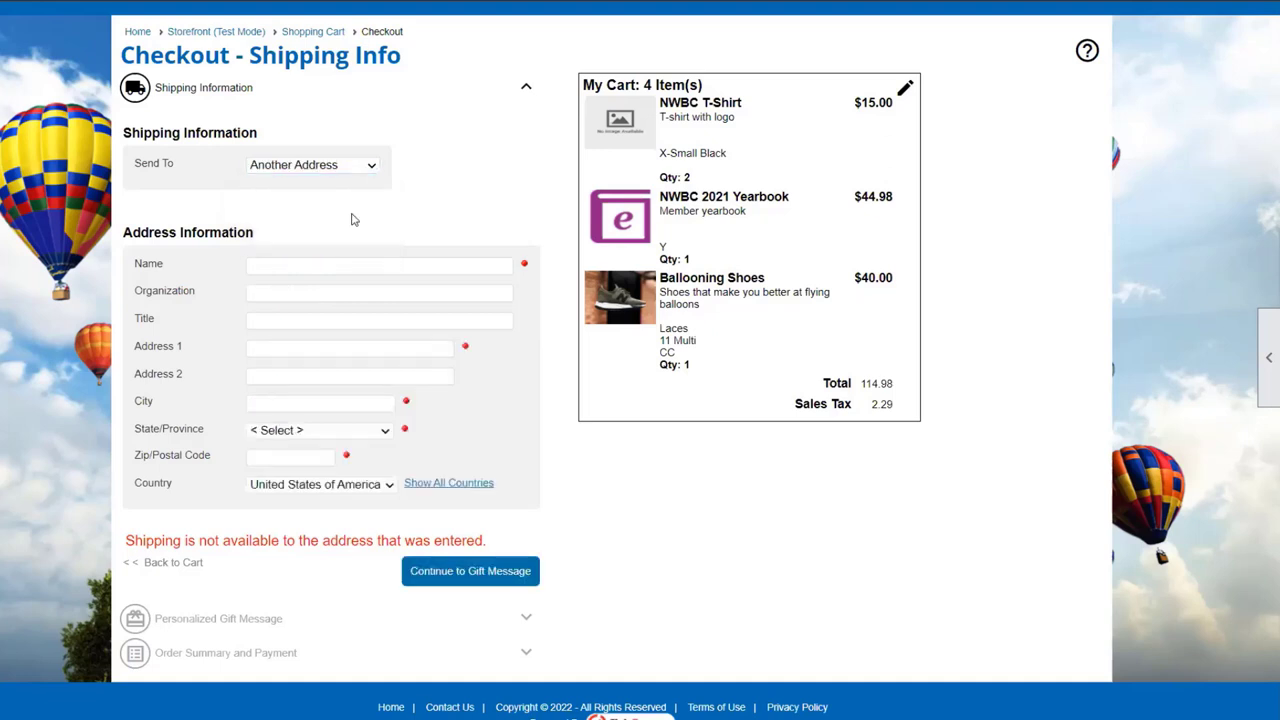
click(348, 263)
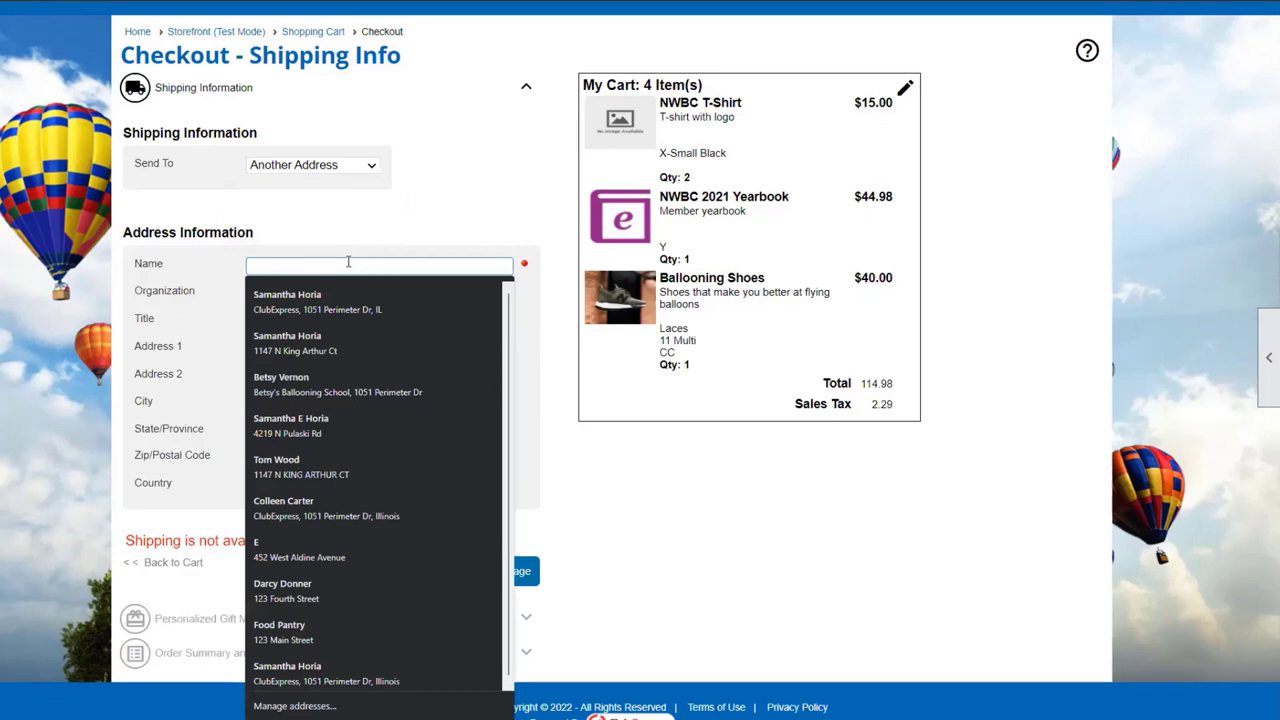
click(347, 285)
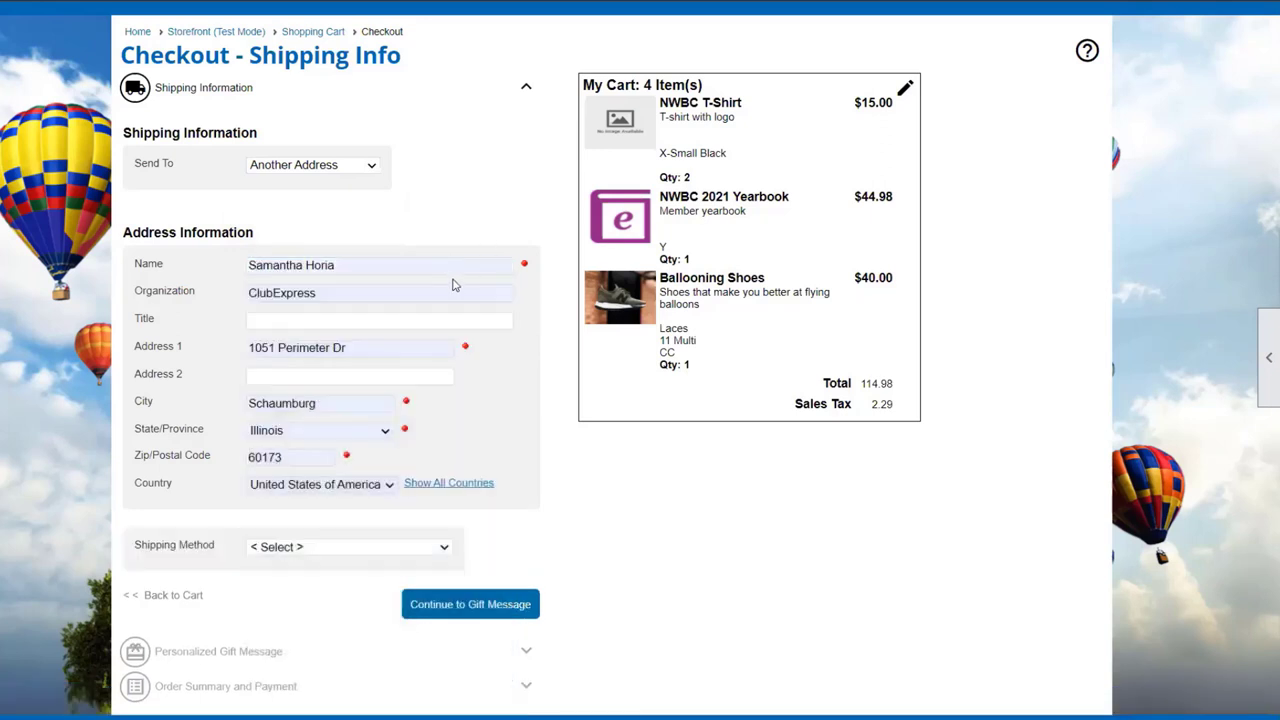
scroll(418, 320, down, 1)
click(380, 484)
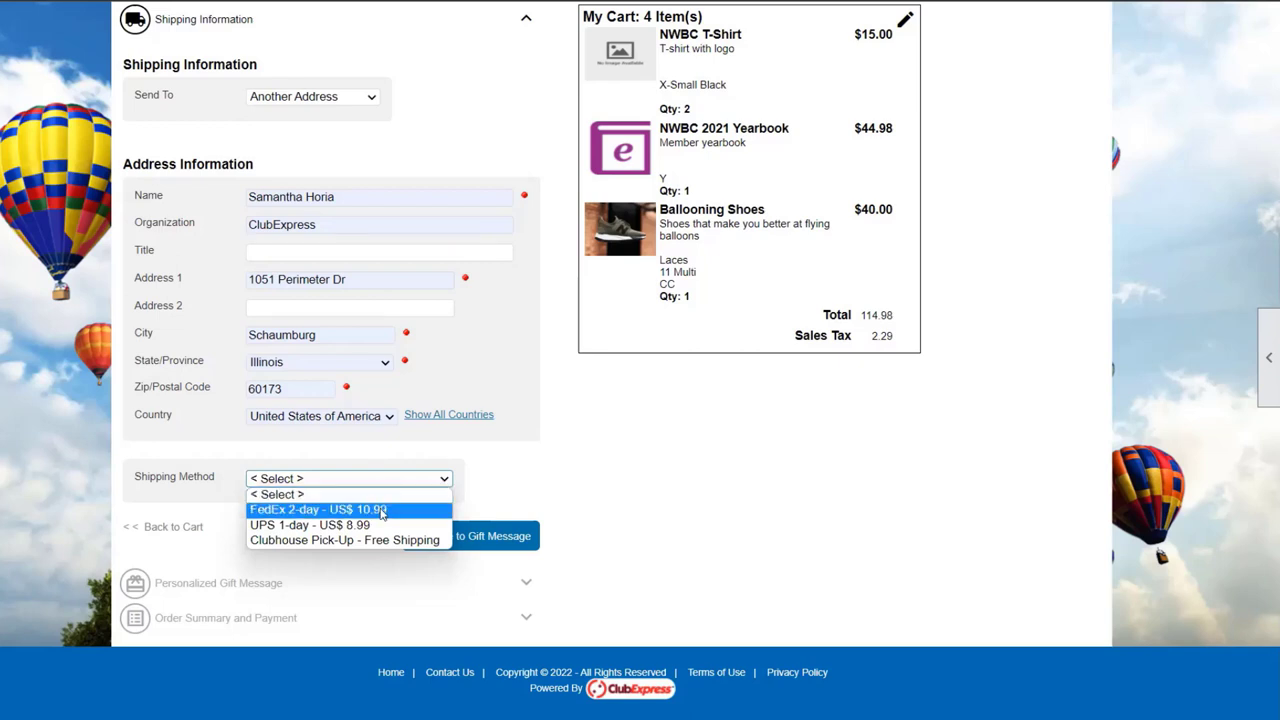
click(384, 512)
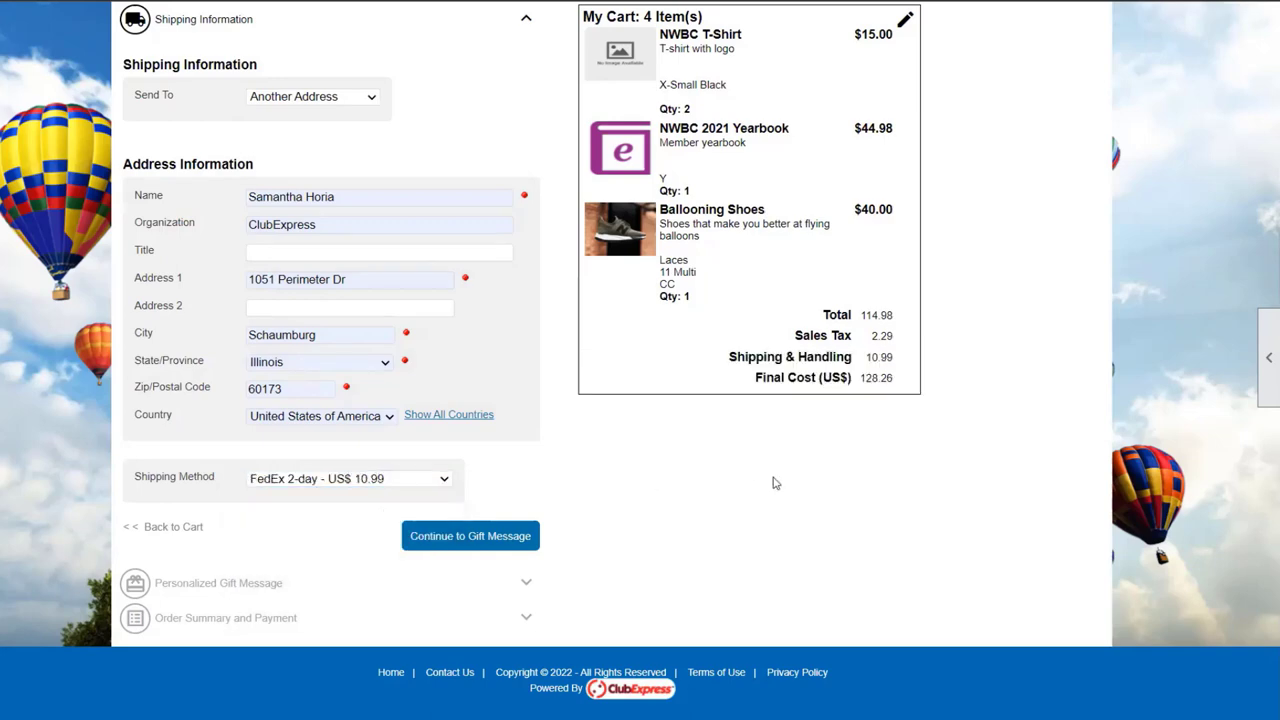
Step: Continue past the gift message, leaving gift set to No, to the order summary
click(502, 538)
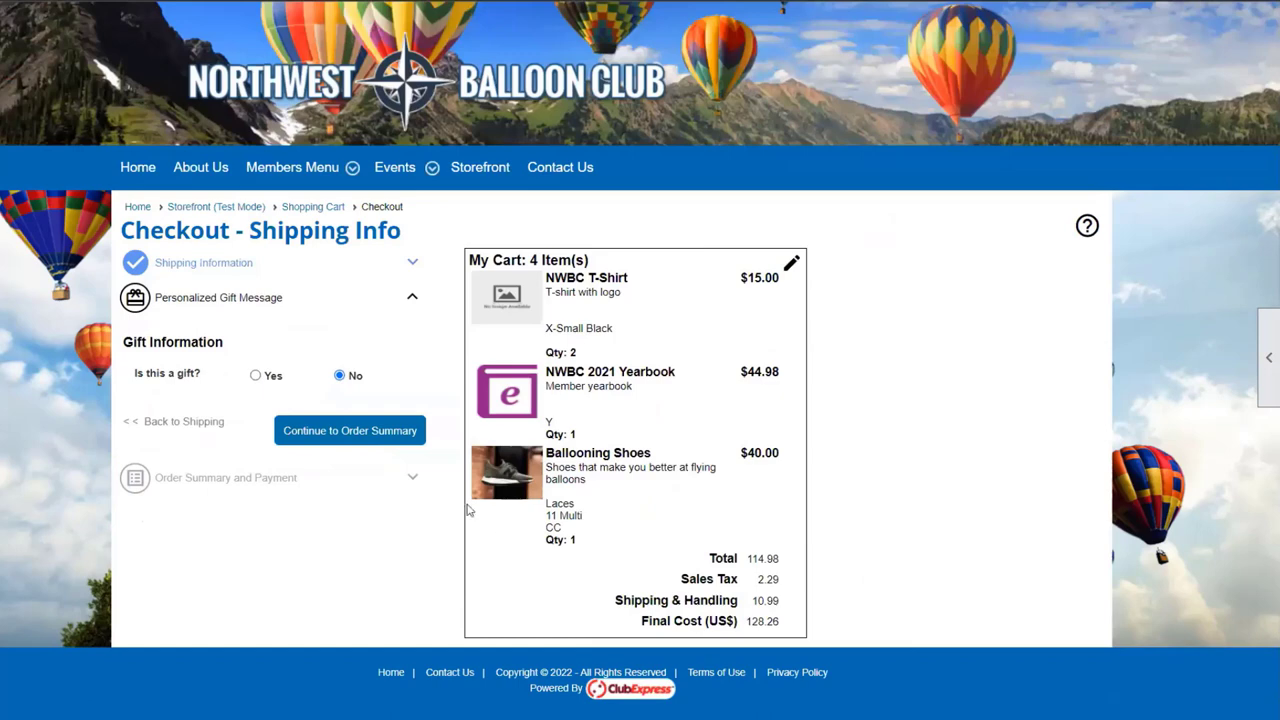
click(403, 432)
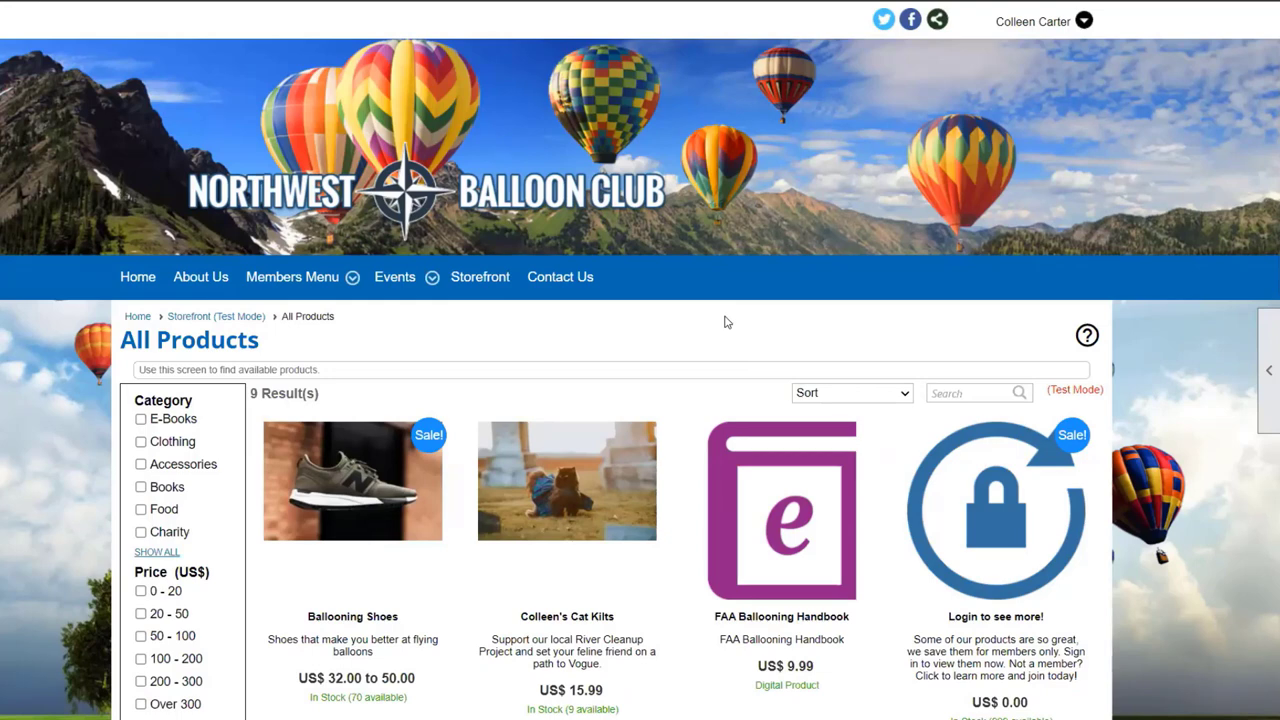
Step: Log in as the administrator user with the prefilled credentials and open the Storefront
click(1020, 22)
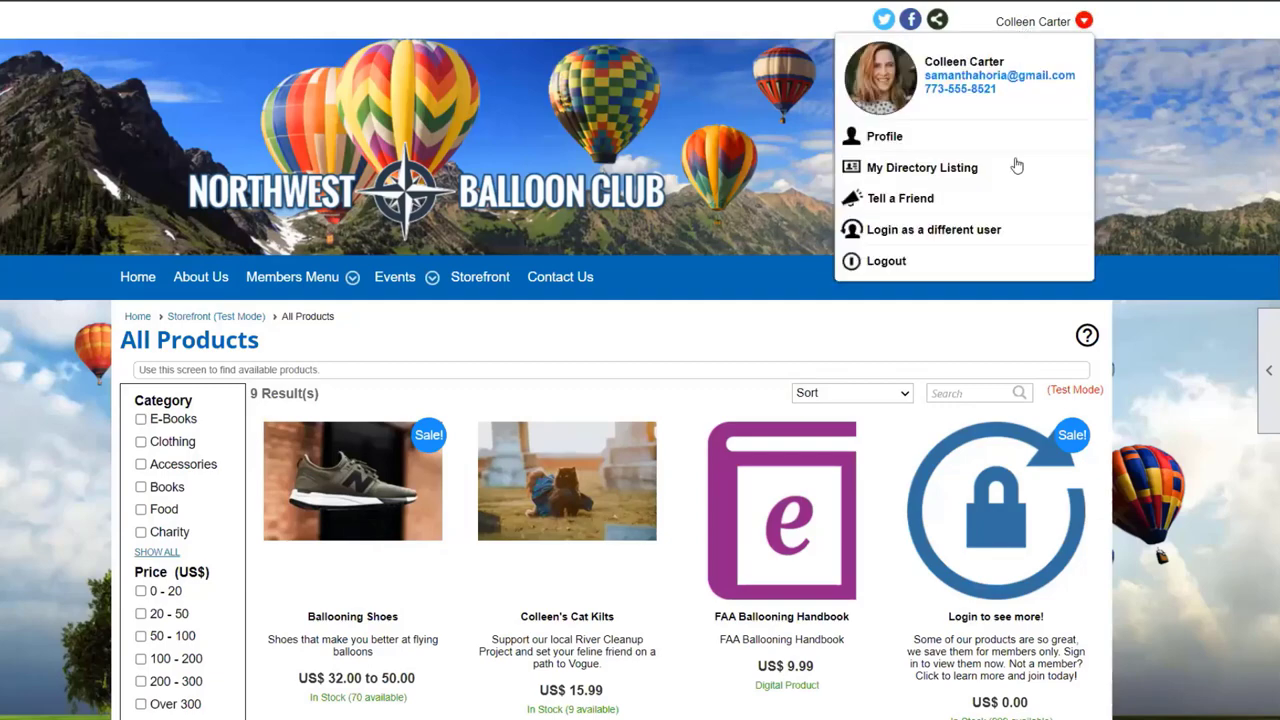
click(987, 230)
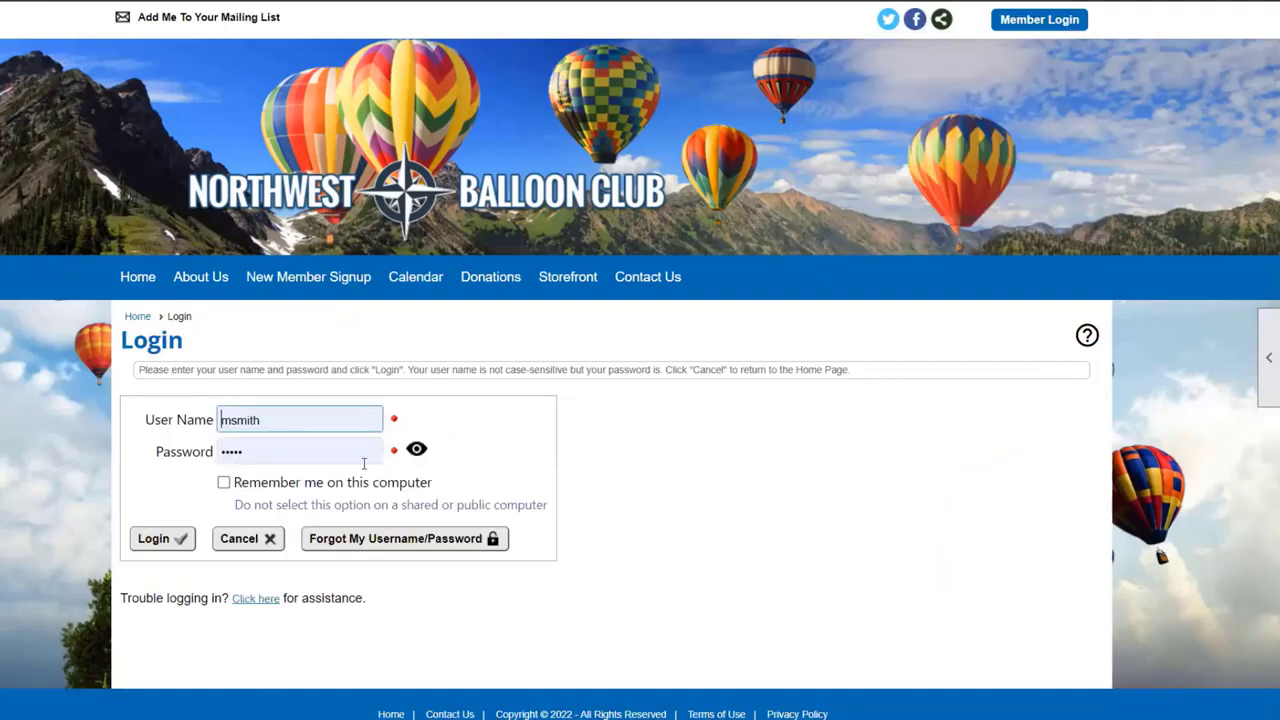
click(175, 540)
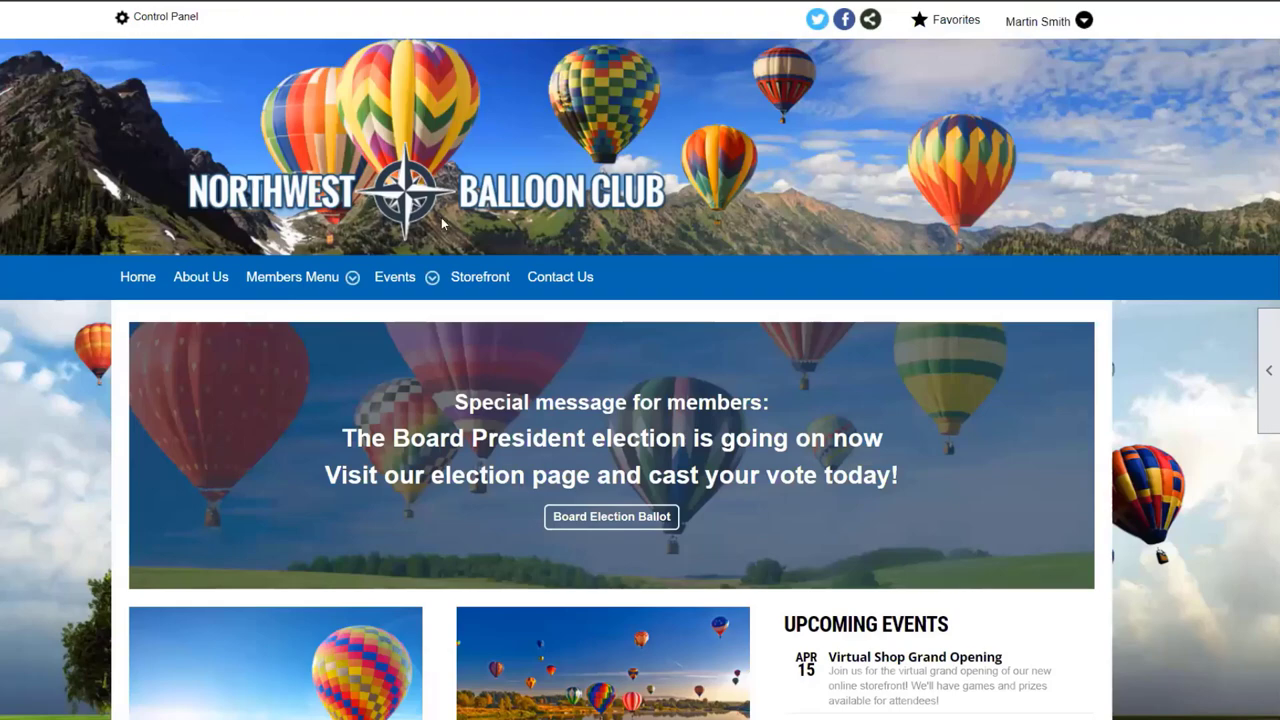
click(479, 279)
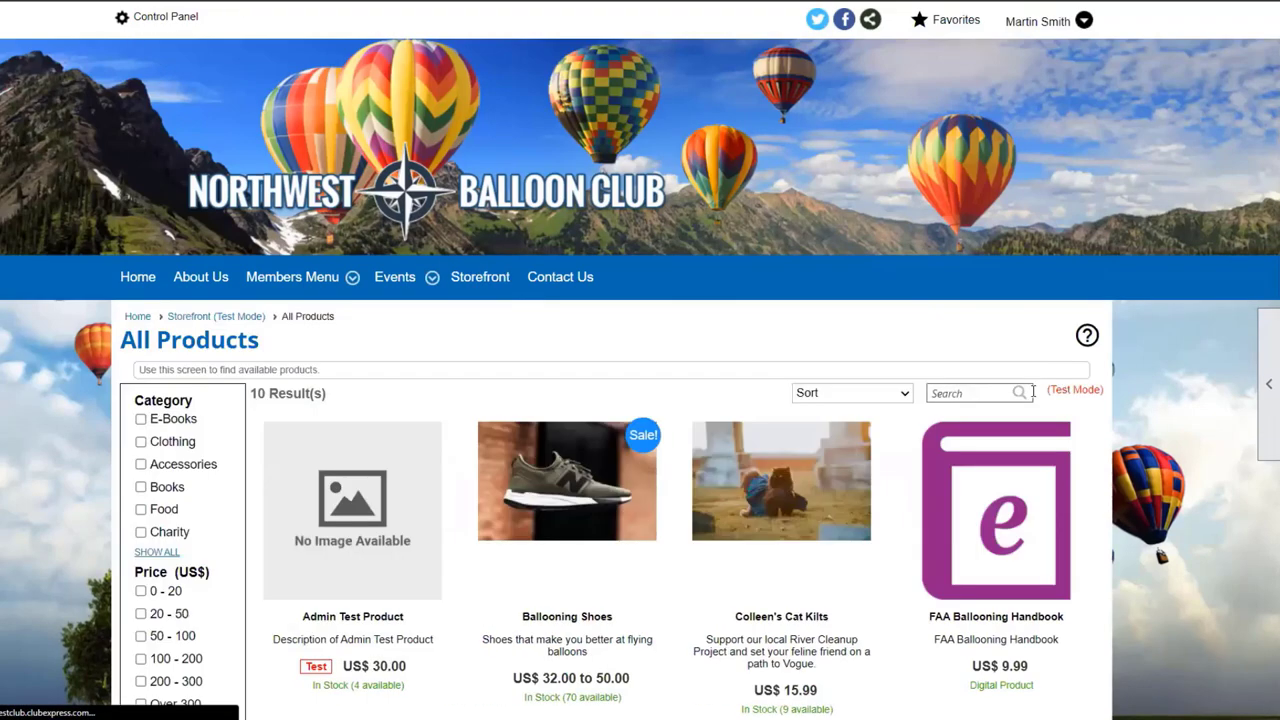
Step: Scroll down the 10-product All Products list to find the Cat Kilts
scroll(1146, 372, down, 3)
scroll(1147, 373, down, 1)
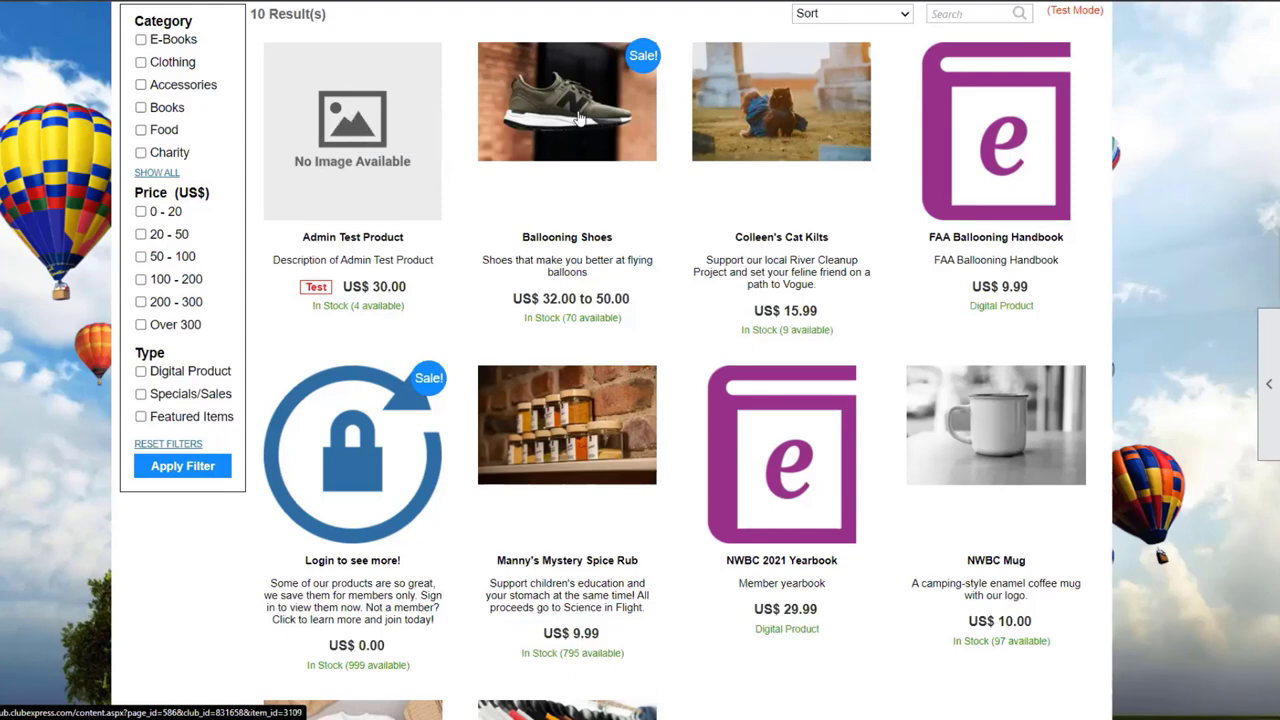
Step: Add a Cat Kilt in Size Small - Blue to the cart
click(788, 147)
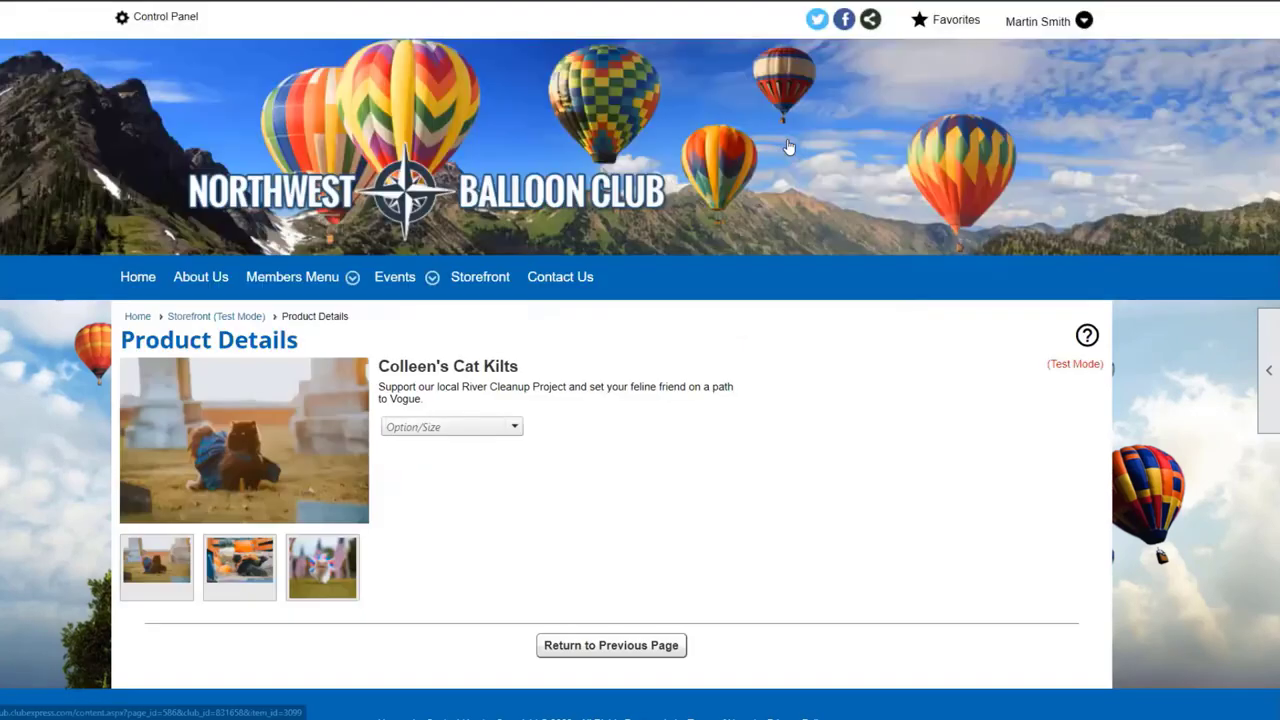
click(502, 428)
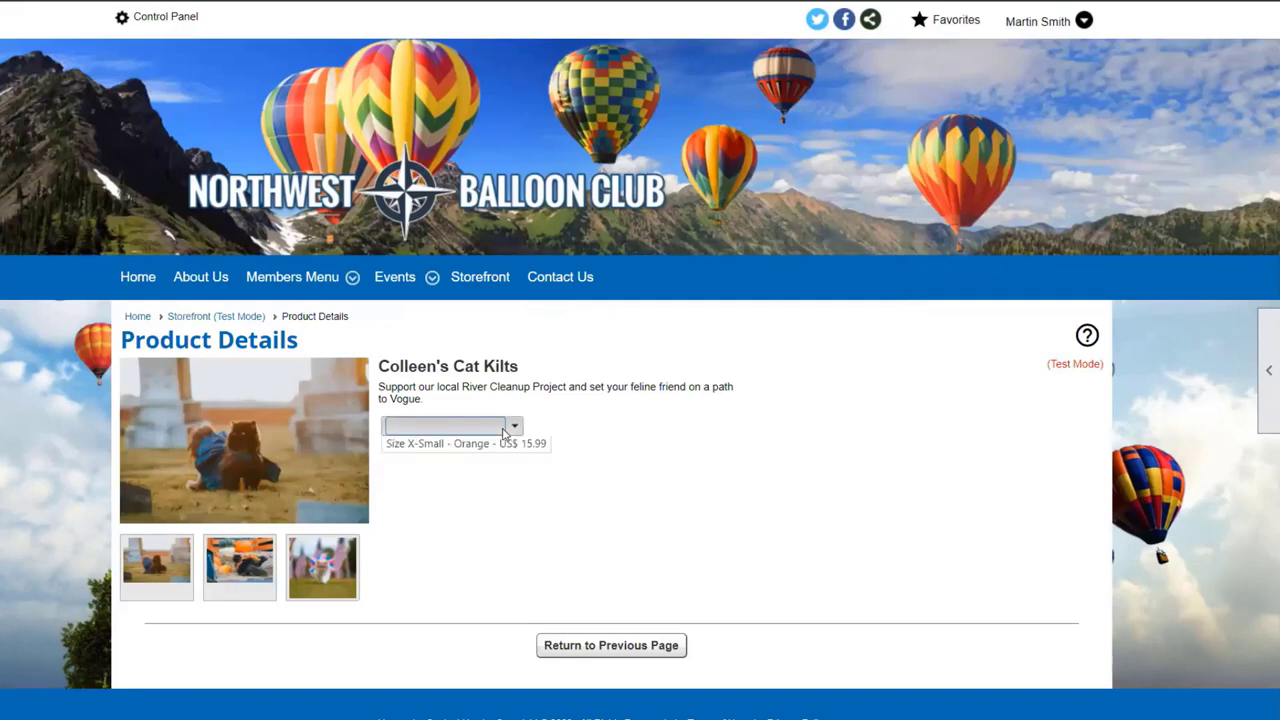
click(505, 465)
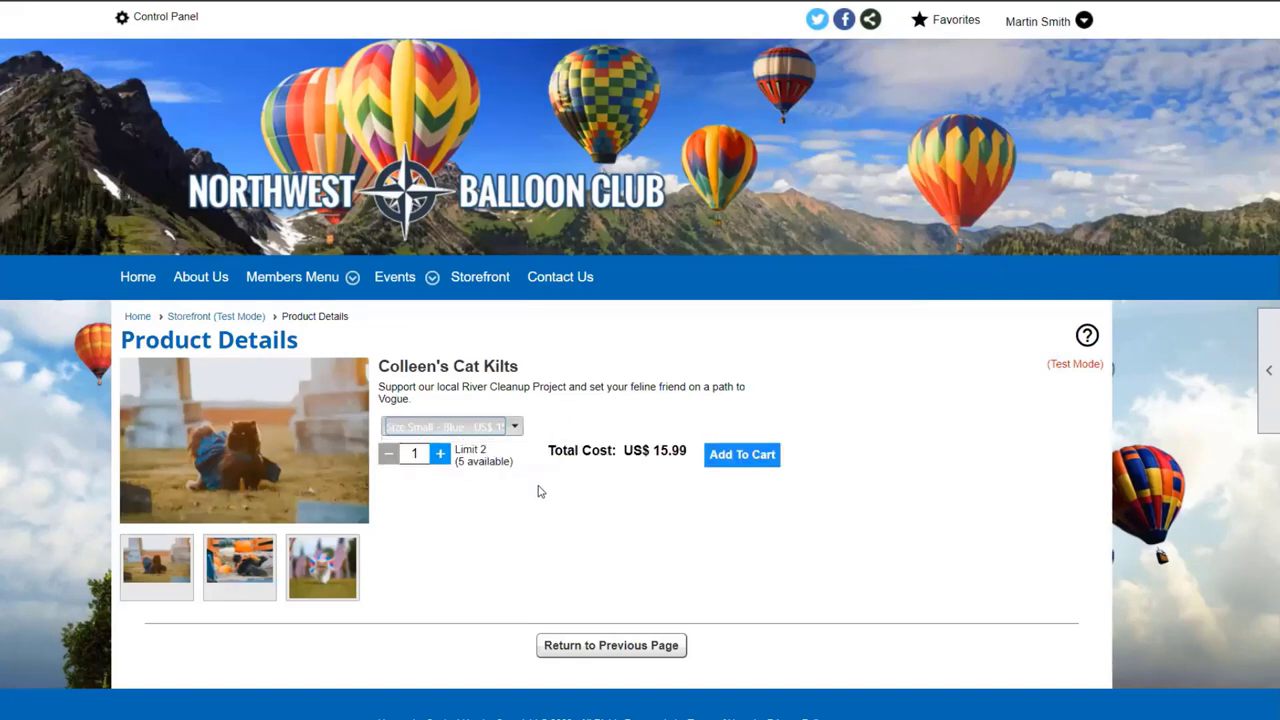
click(755, 457)
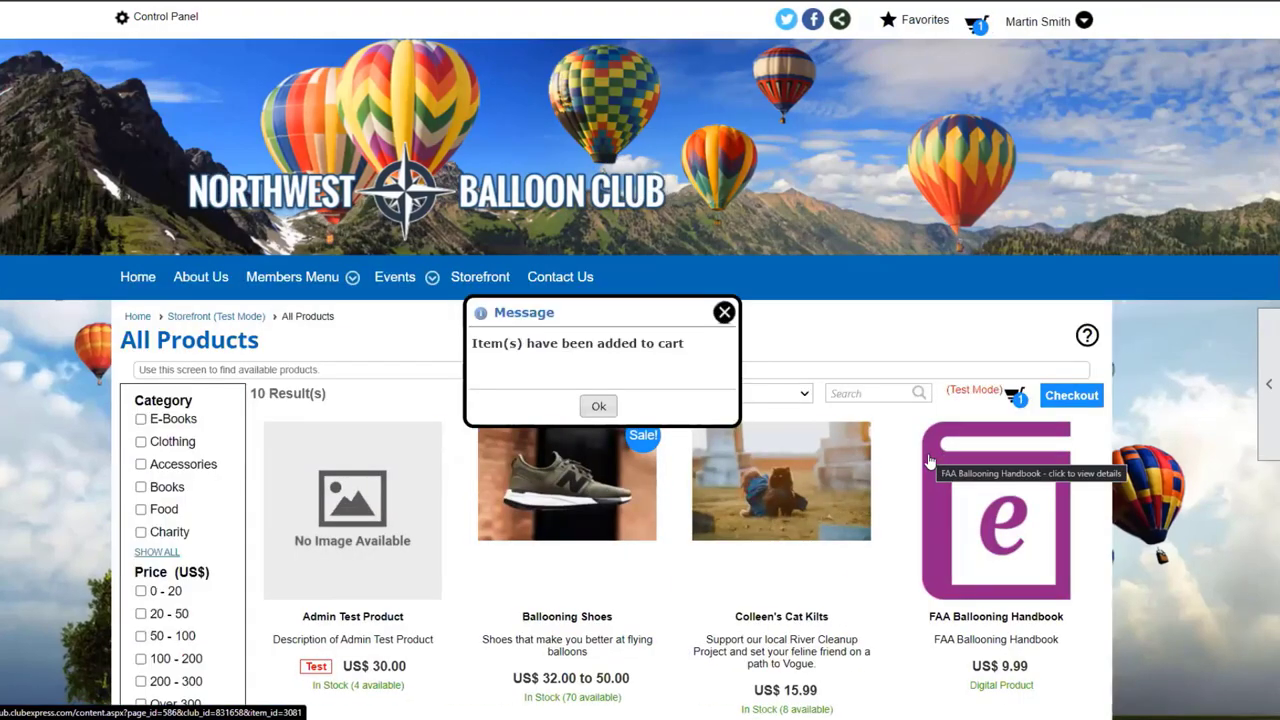
click(724, 313)
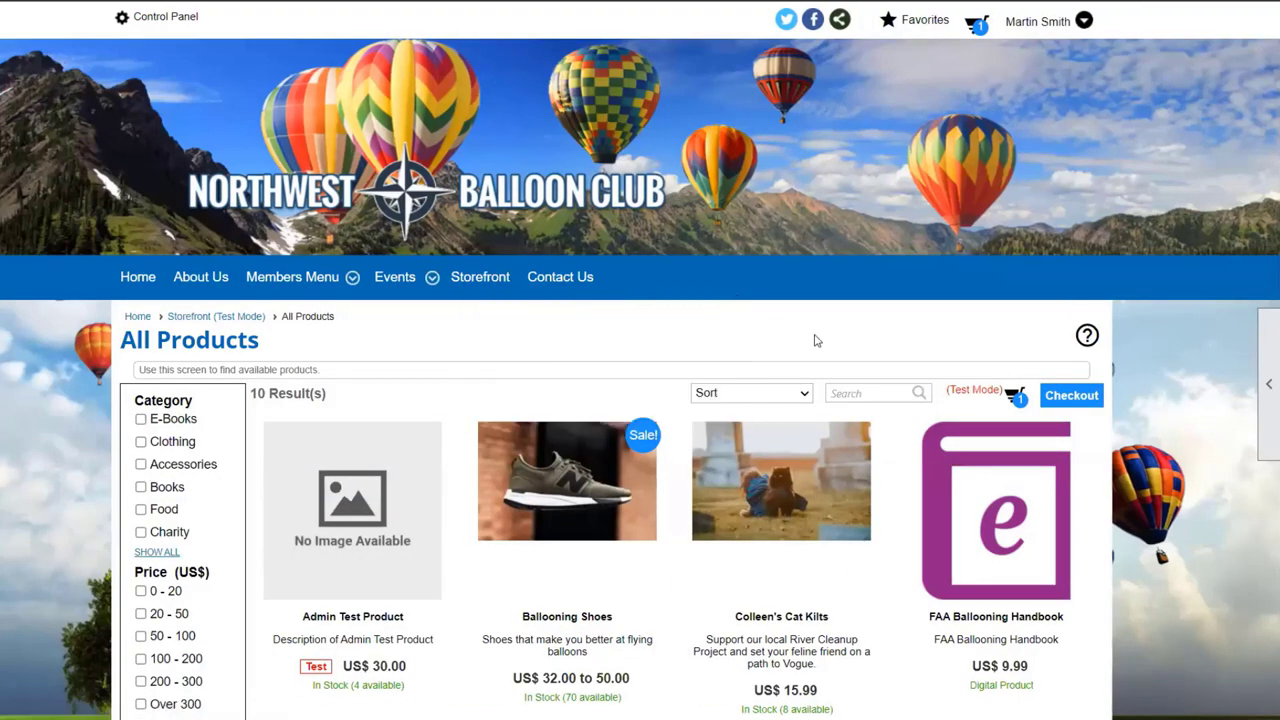
Step: Check out the cart as an order for a non-member
click(1072, 398)
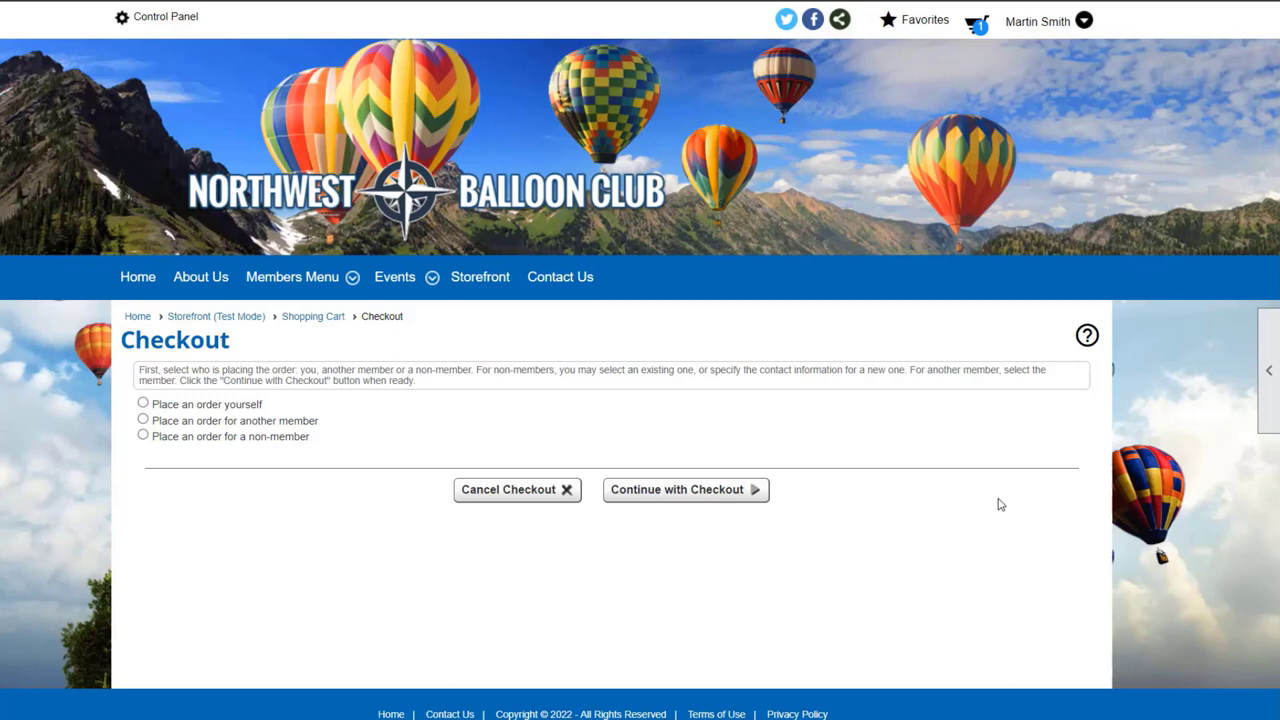
click(298, 437)
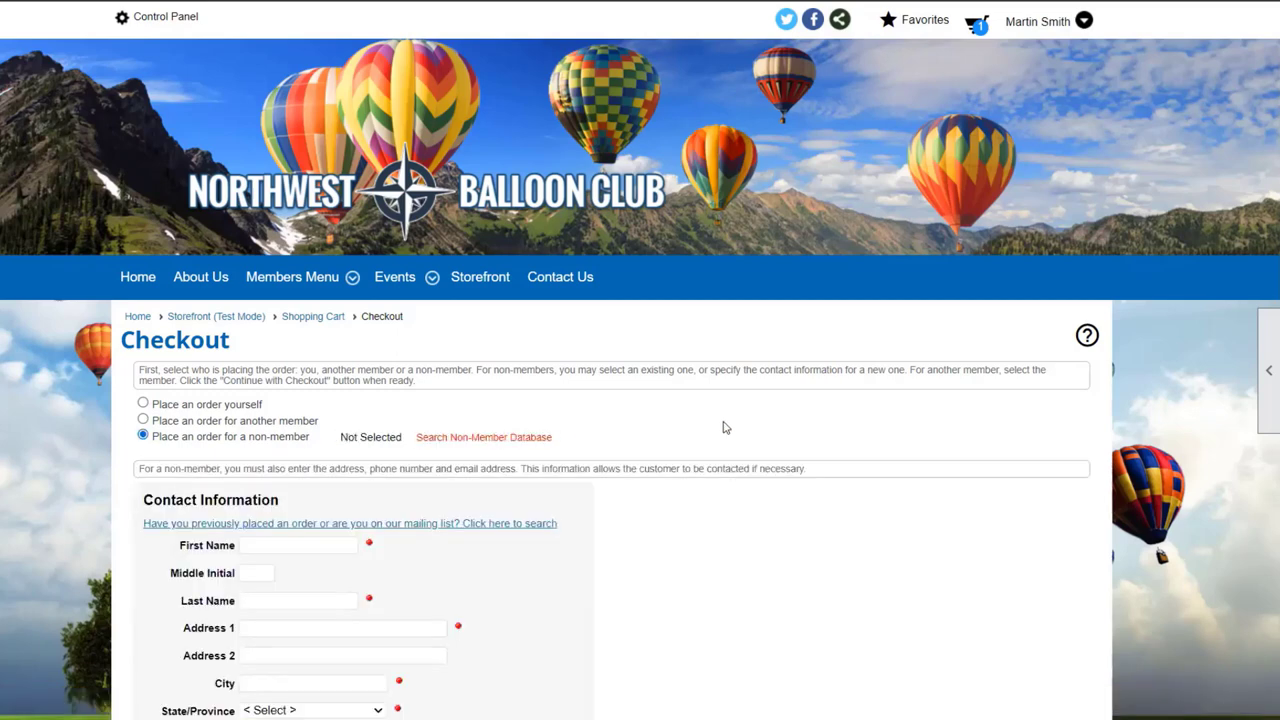
scroll(725, 427, down, 2)
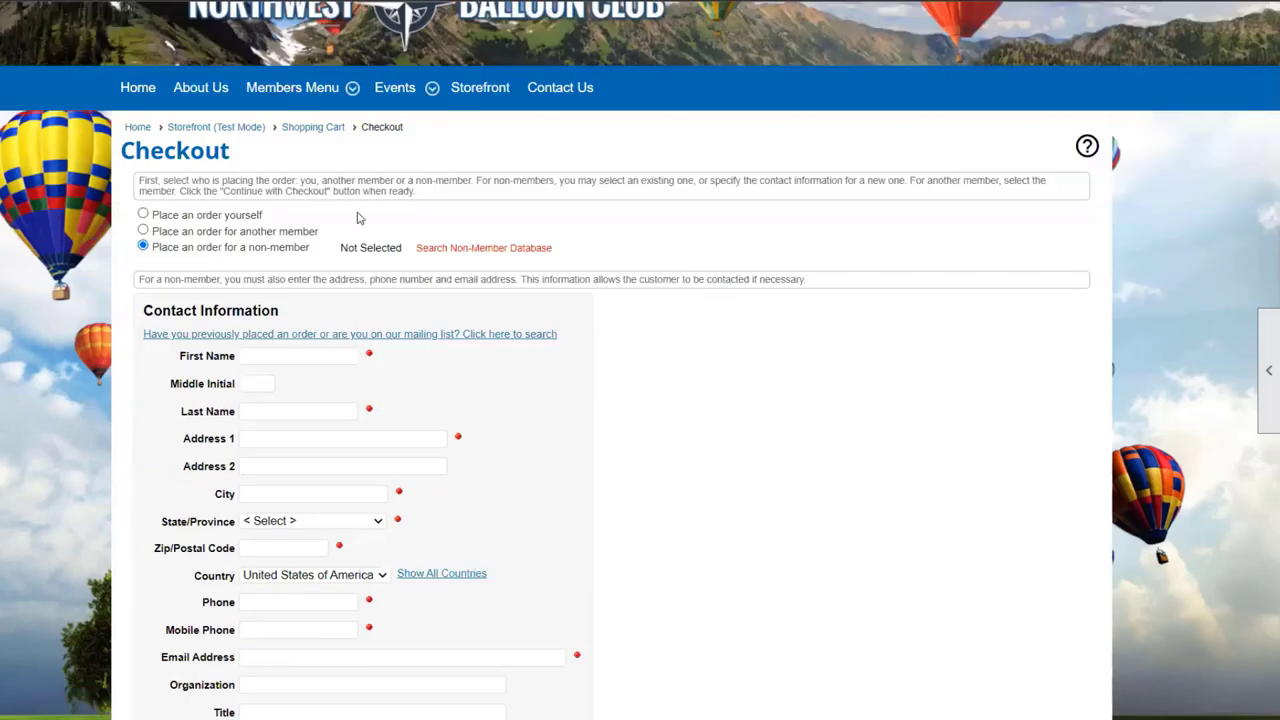
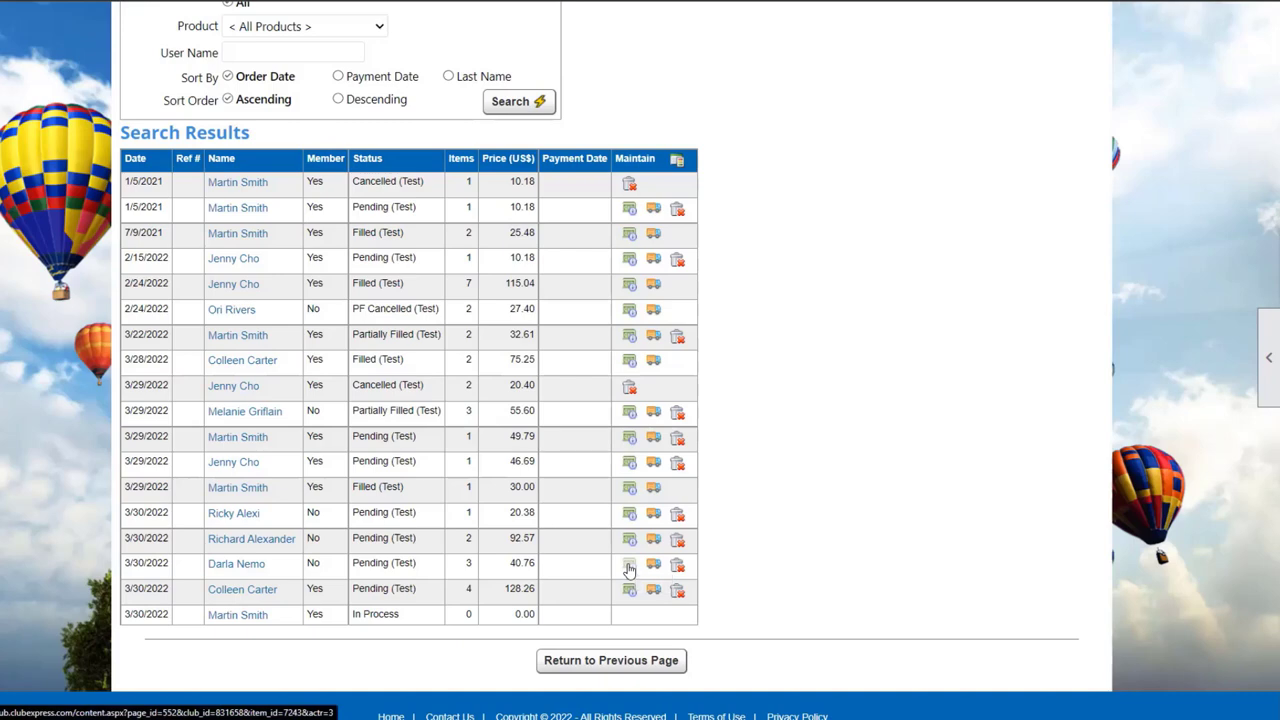
Step: Open the details of the pending 3/30/2022 order totalling 40.76 from the search results
click(629, 569)
Step: Review the 40.76 order's two line items, then return to the Order Manager search results
scroll(834, 523, down, 3)
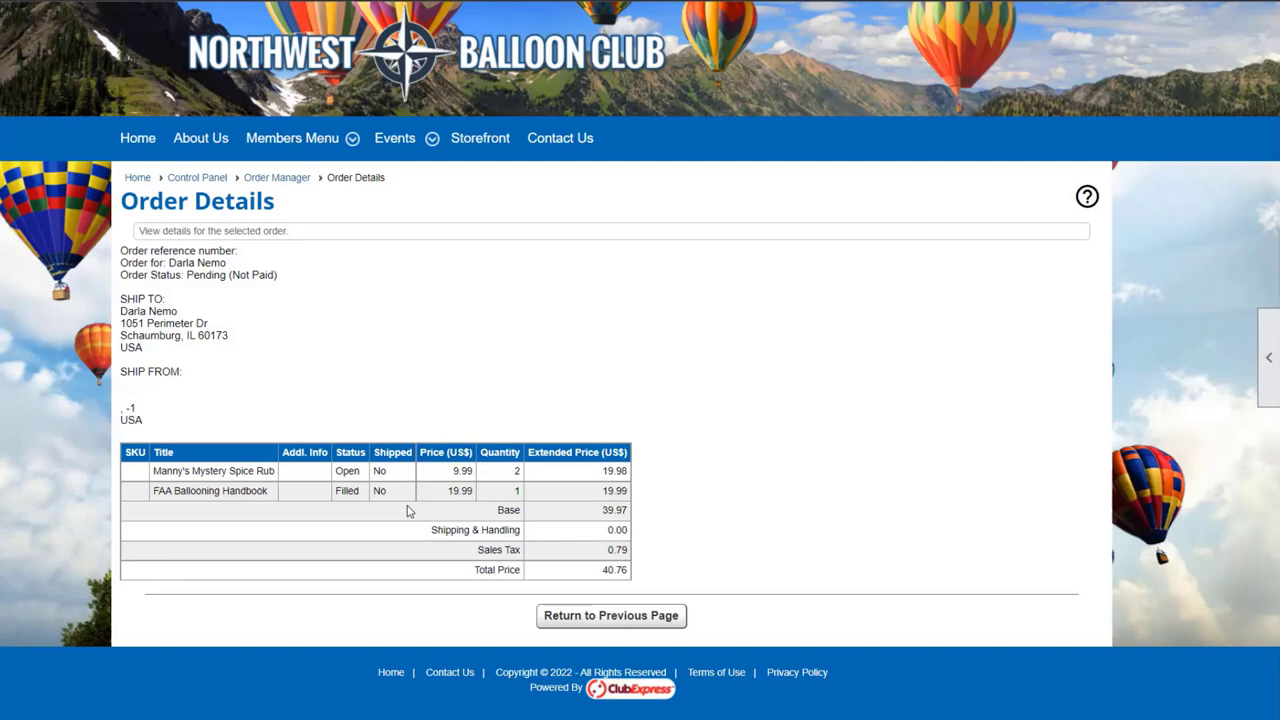
click(591, 616)
scroll(589, 625, down, 5)
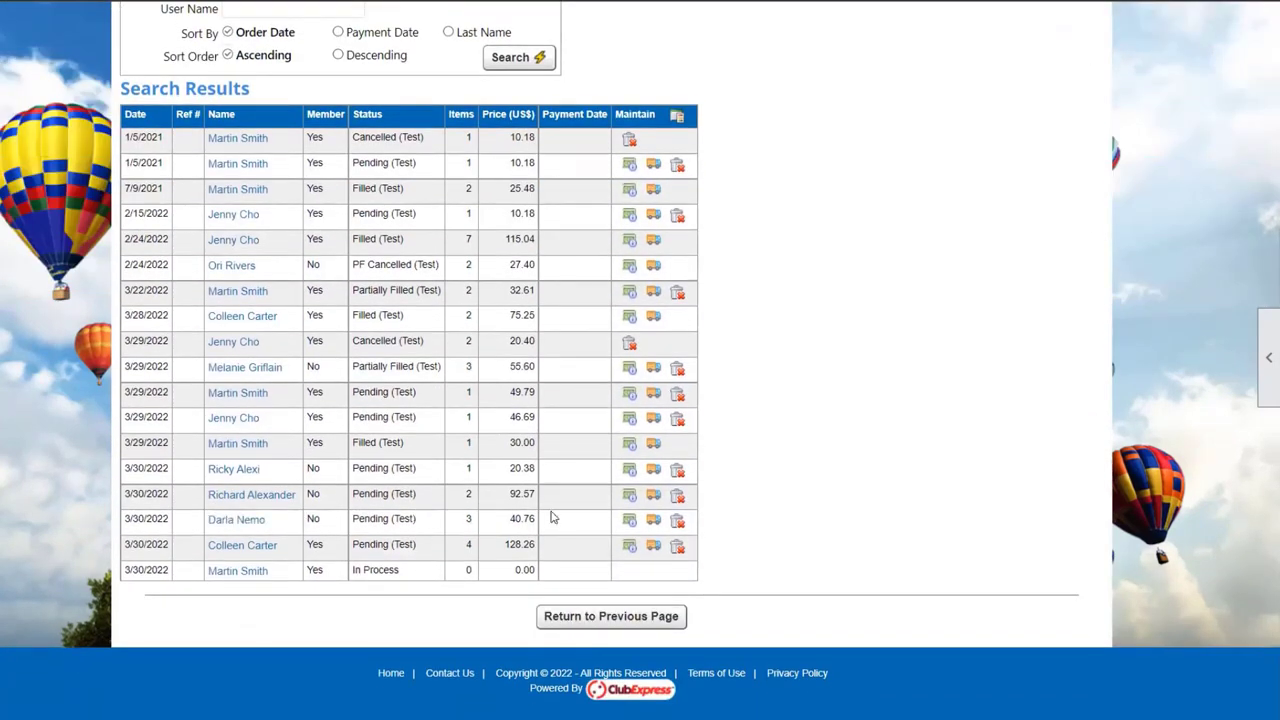
Step: Ship the 2 Manny's Mystery Spice Rub with packing list and shipping label printing enabled
click(654, 521)
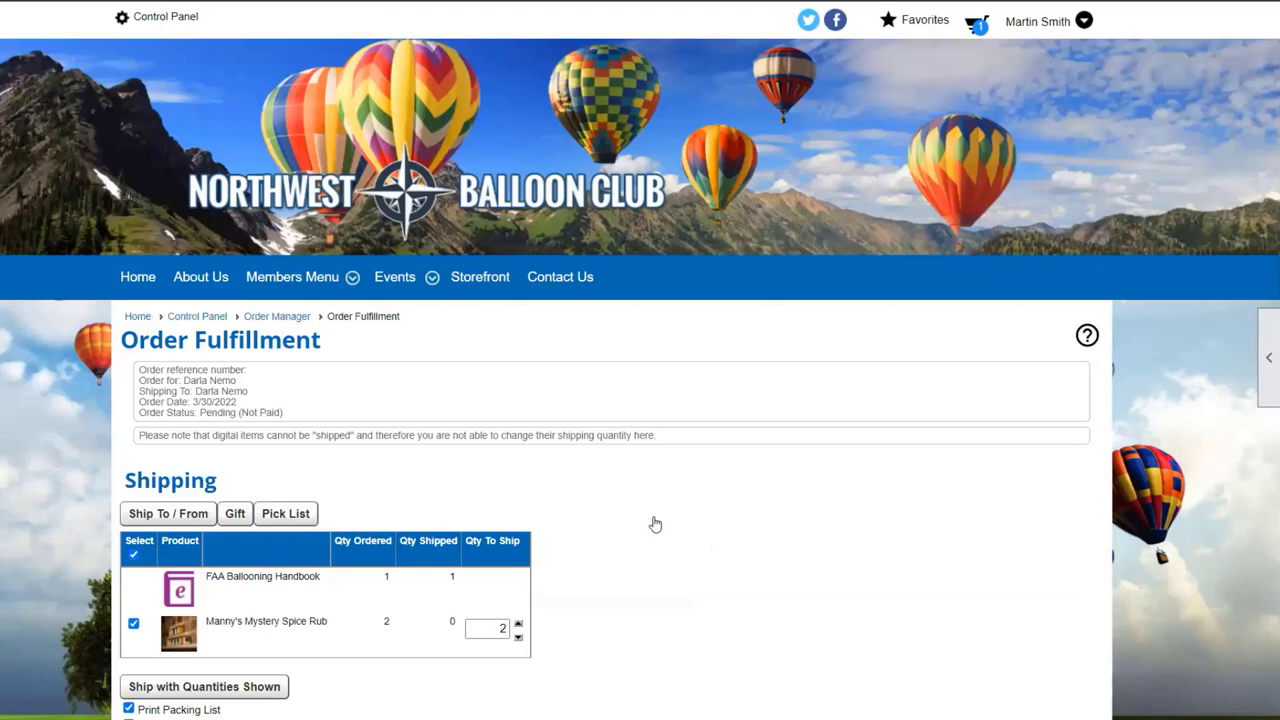
scroll(655, 524, down, 3)
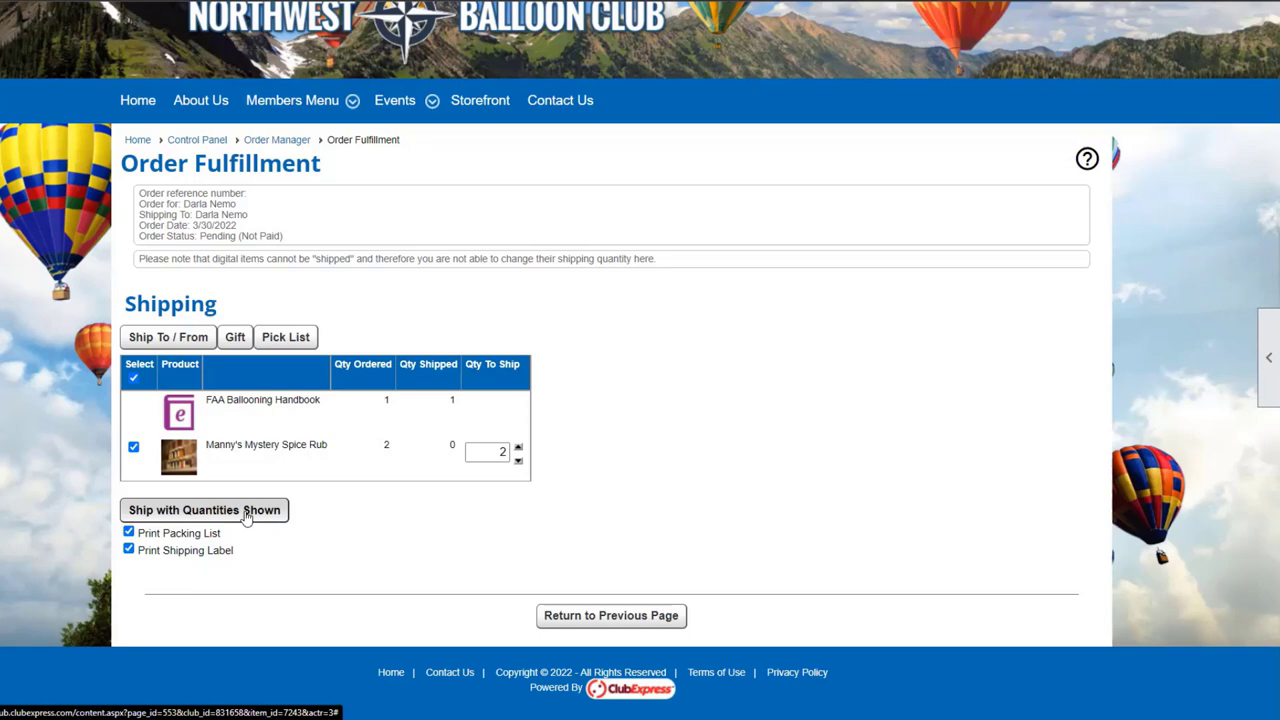
click(246, 512)
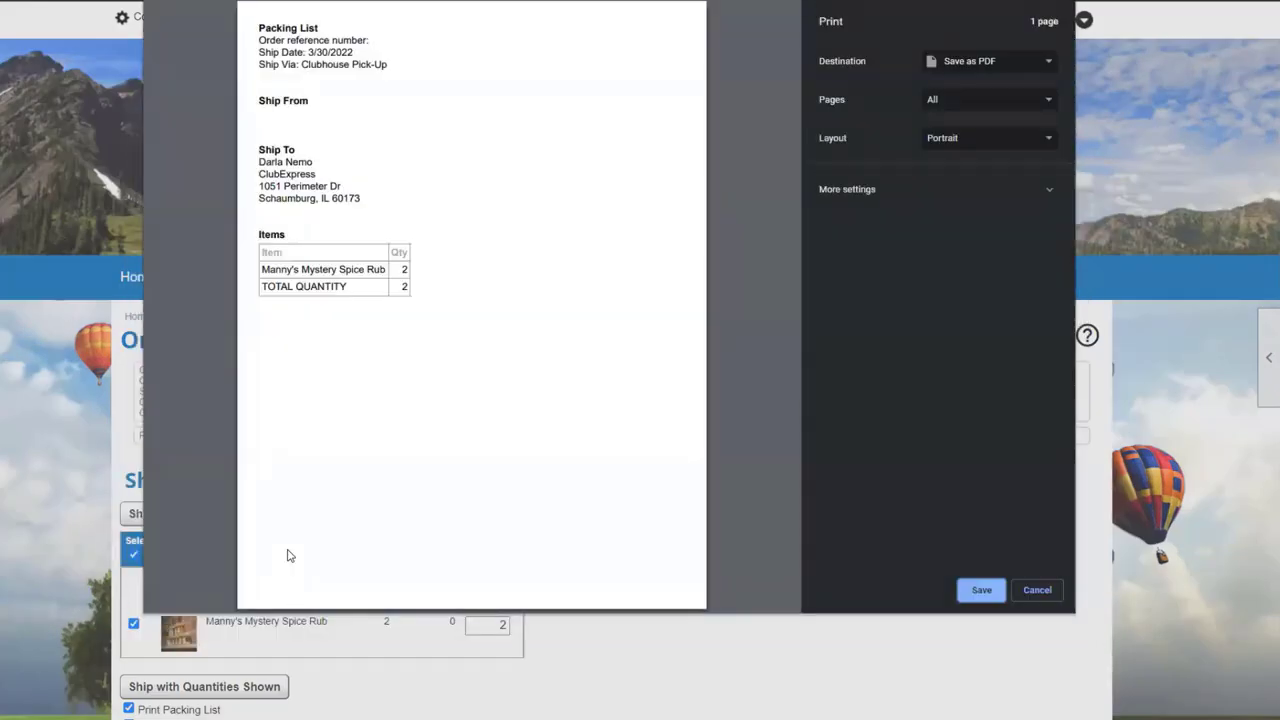
Step: Cancel printing of the packing list and shipping label, and close both previews
click(1057, 589)
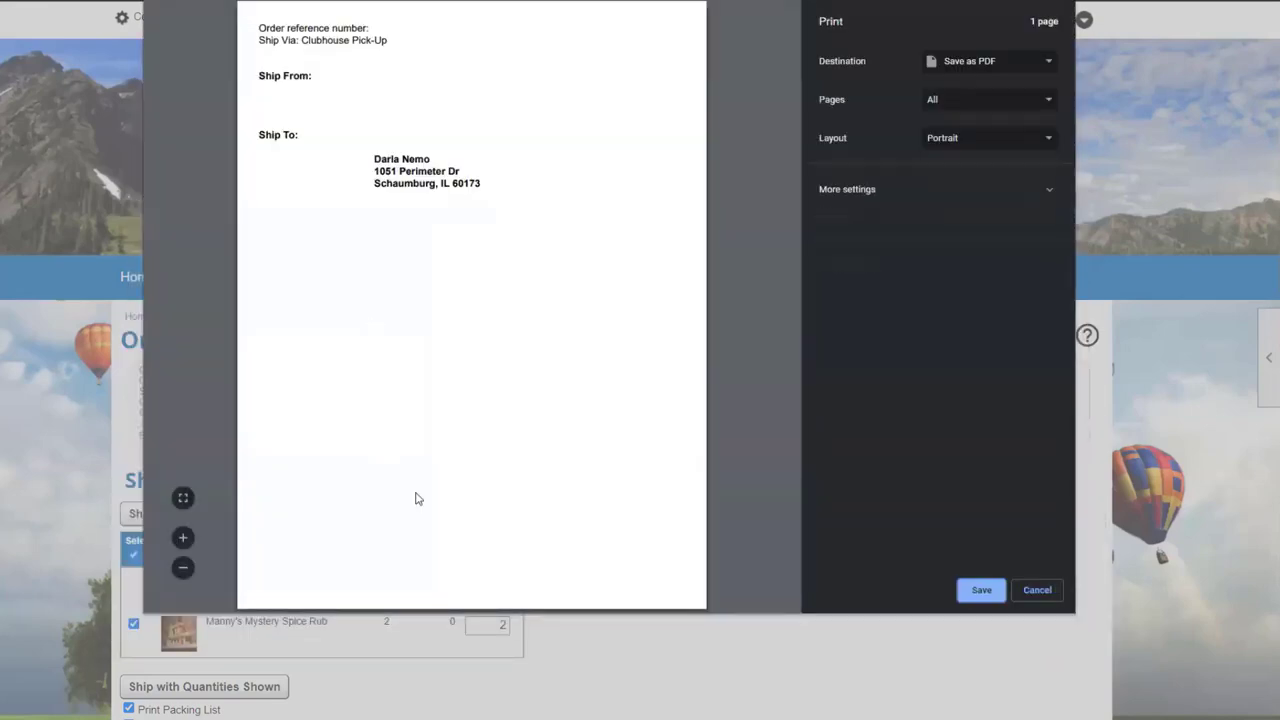
click(1035, 590)
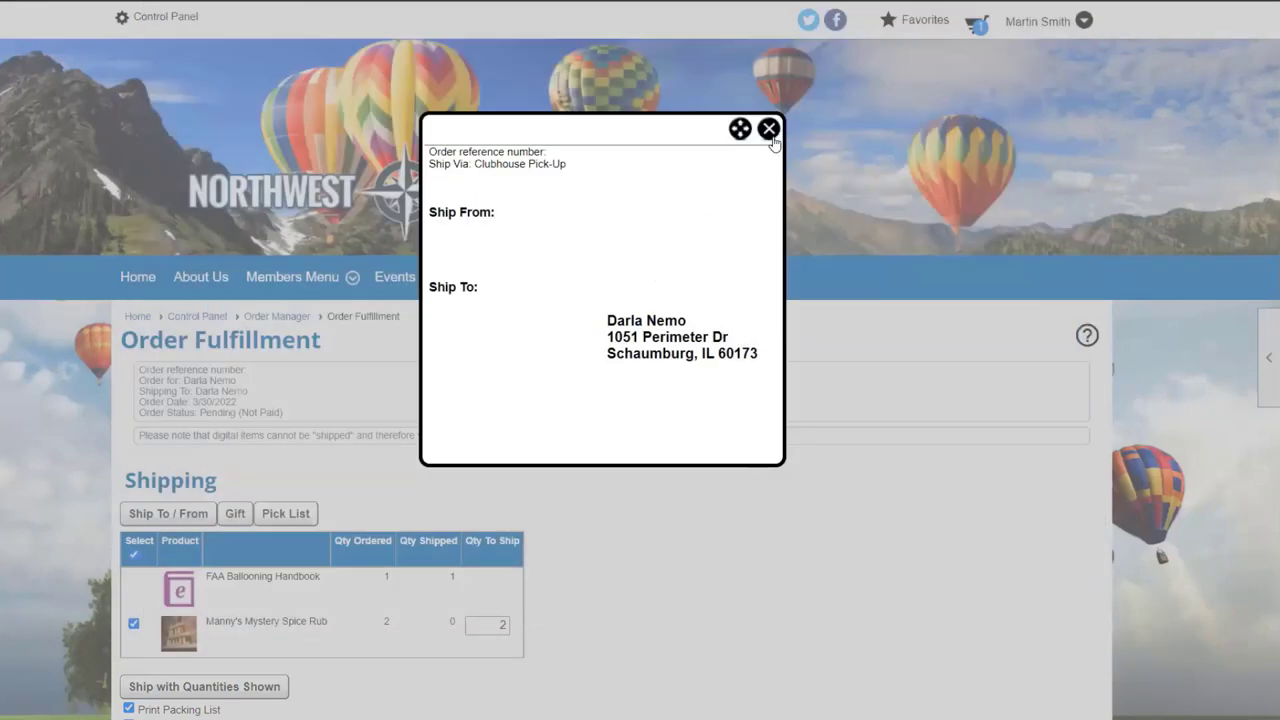
click(769, 131)
click(767, 129)
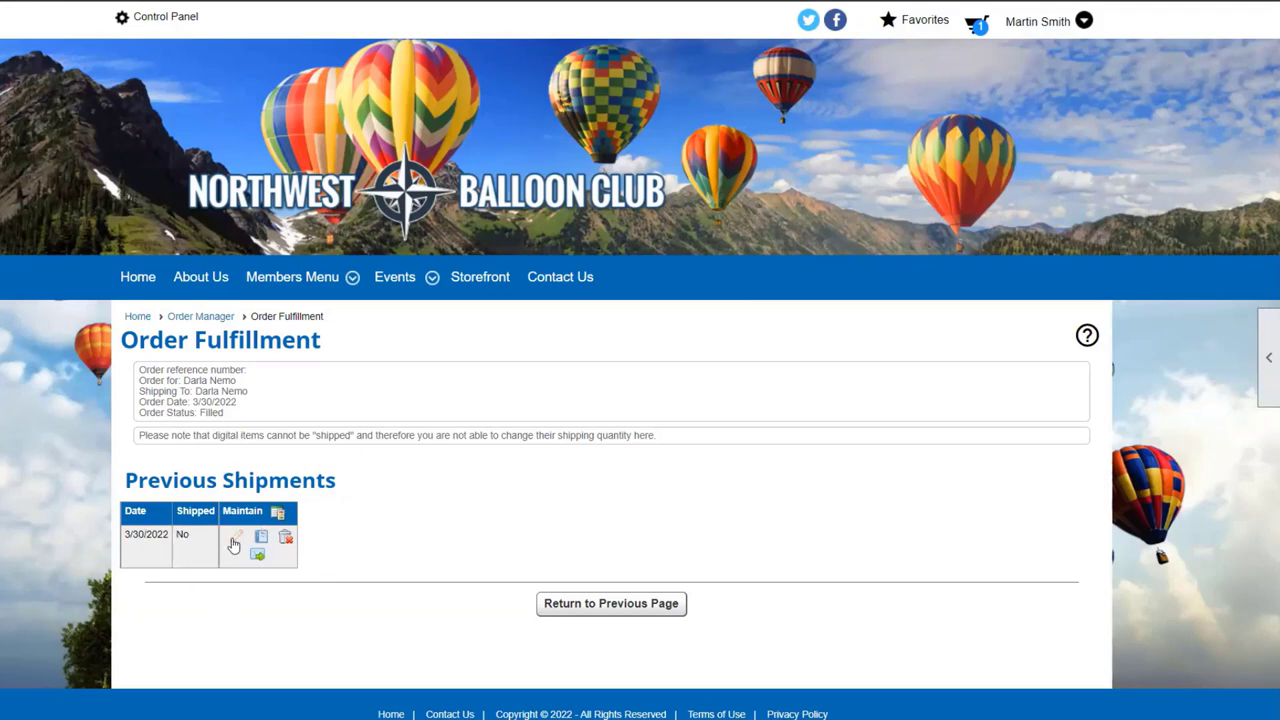
click(237, 541)
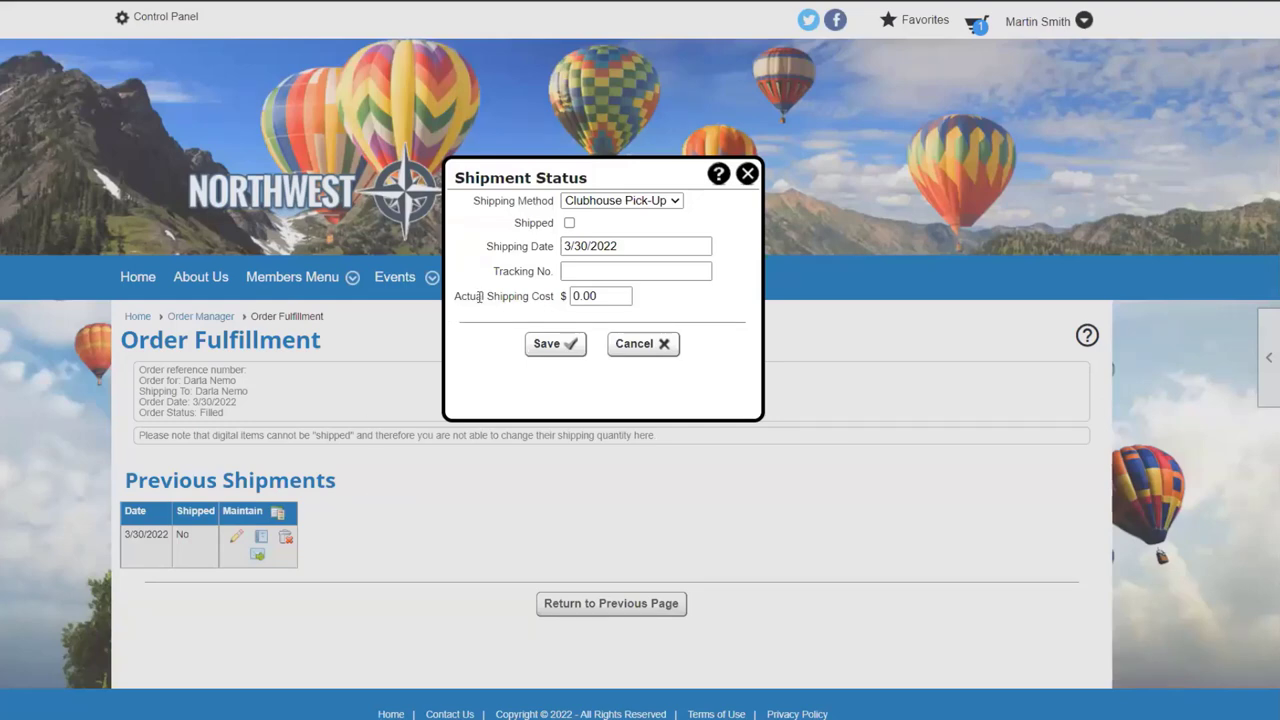
click(573, 205)
click(573, 205)
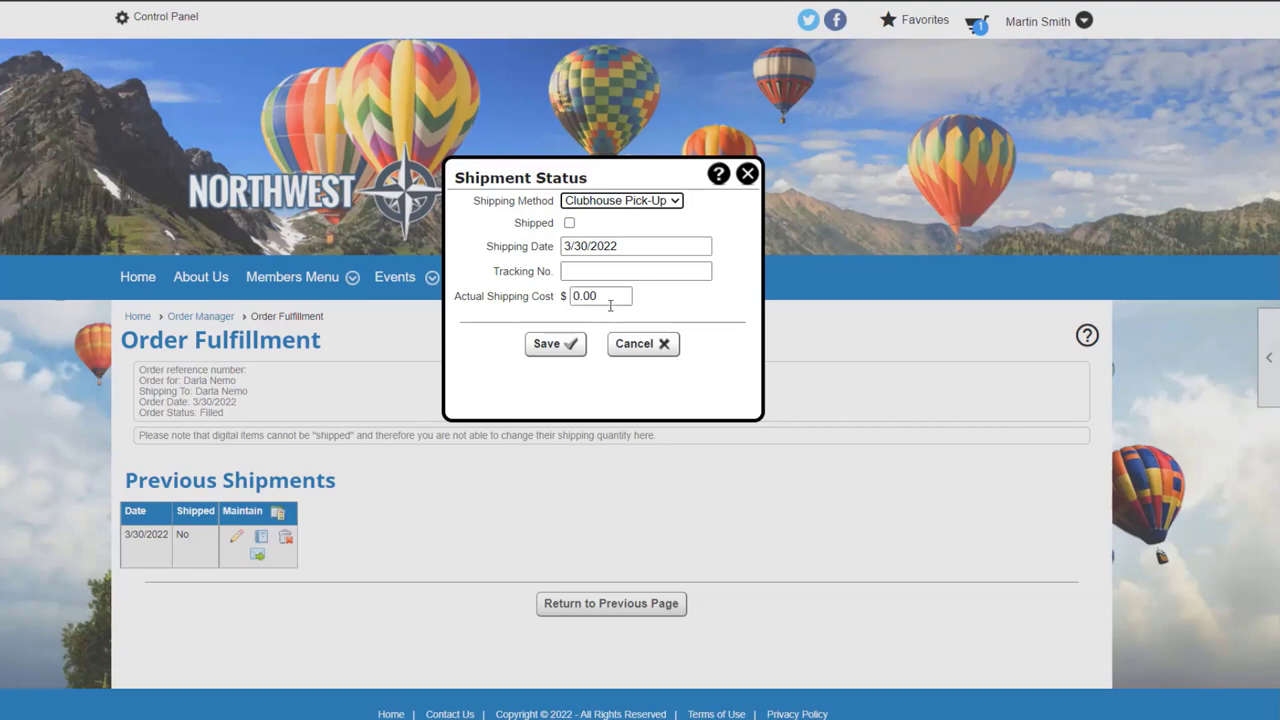
click(643, 343)
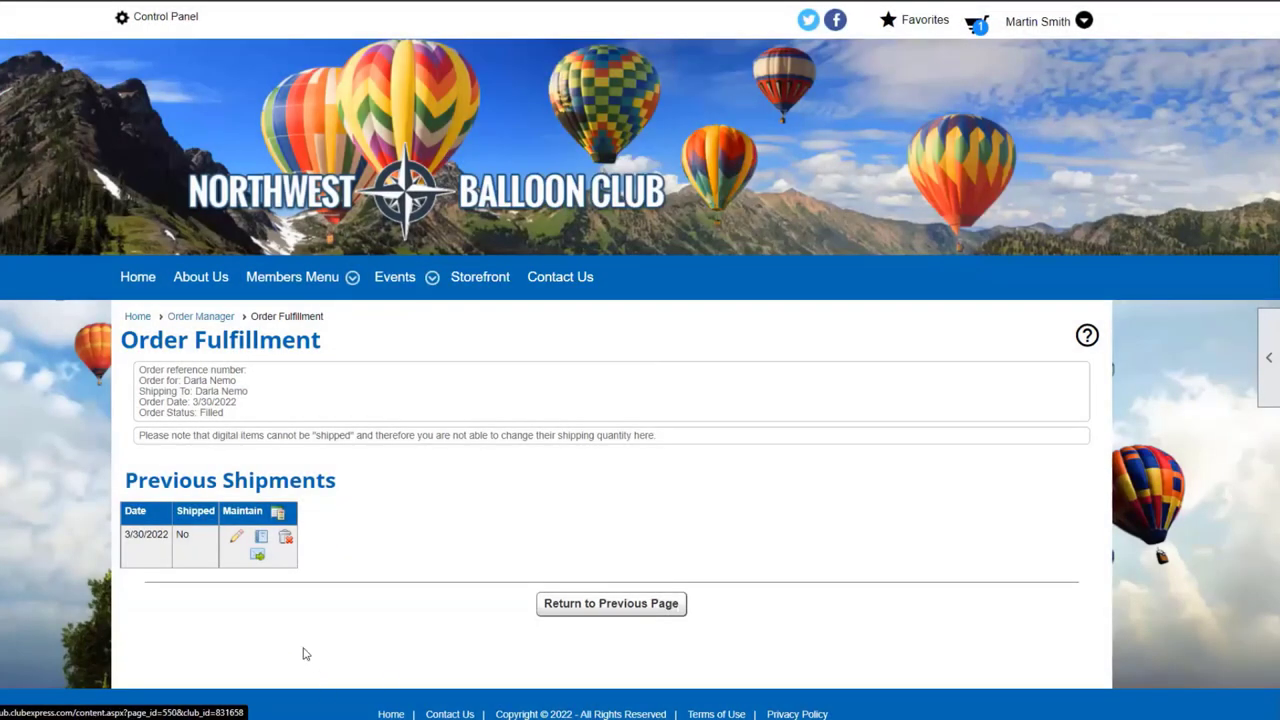
click(263, 541)
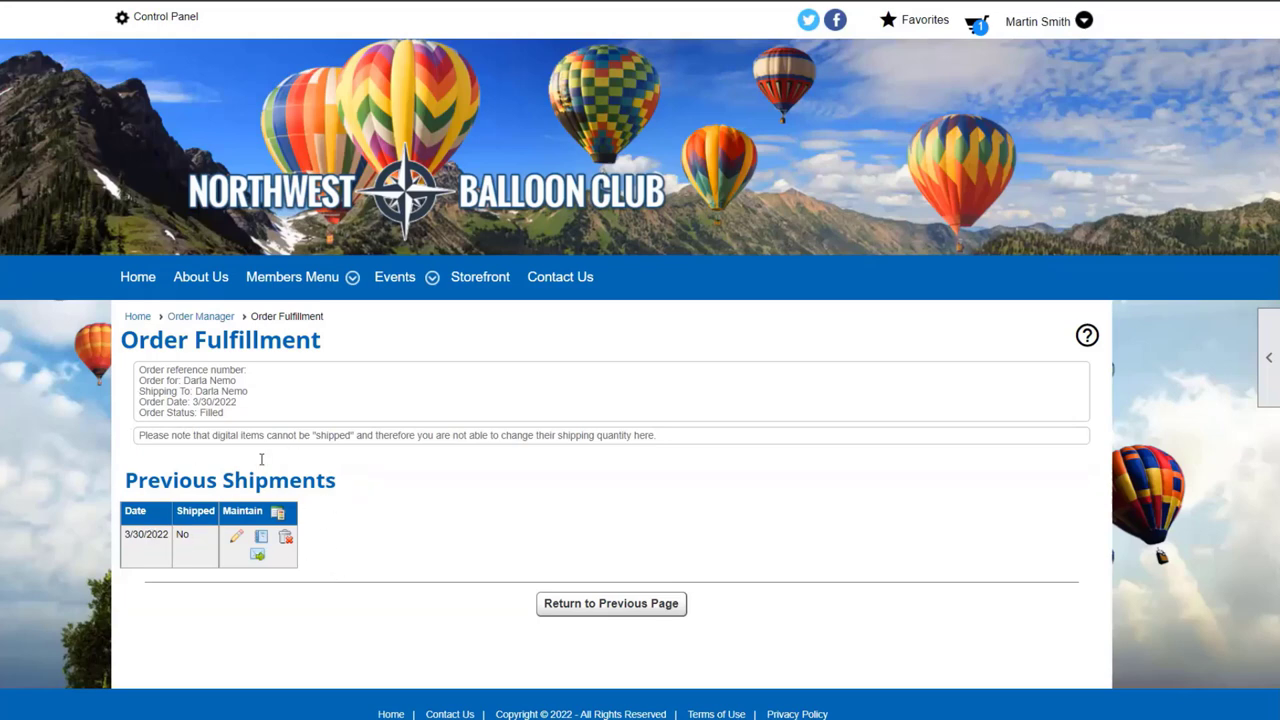
Step: Edit the 40.76 order's 3/30/2022 shipment, tick Shipped, and save it
click(190, 322)
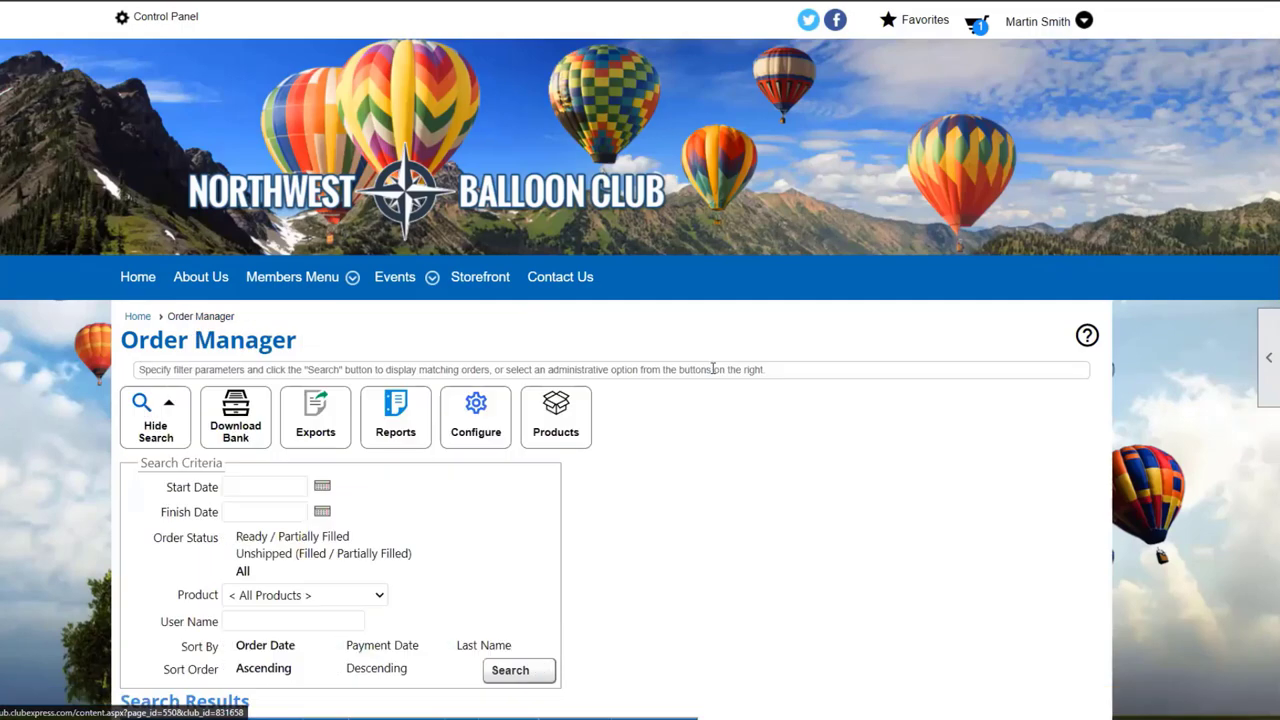
scroll(697, 343, down, 5)
scroll(698, 344, down, 2)
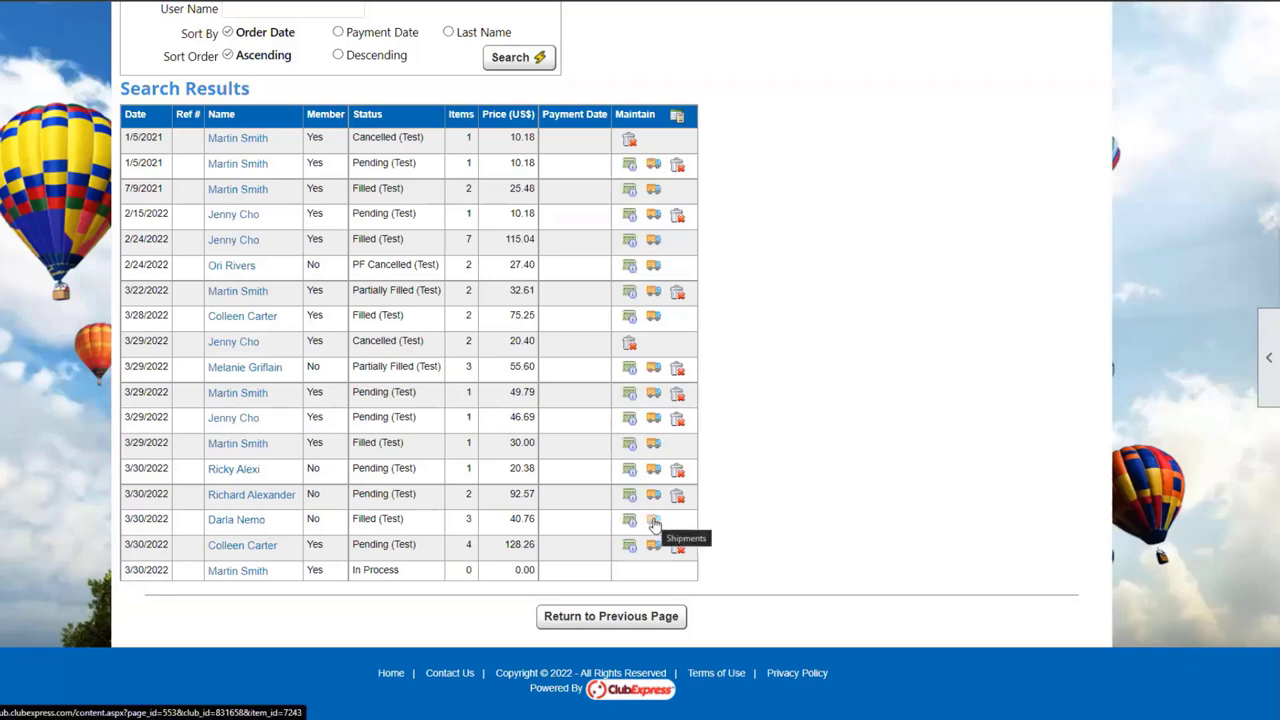
click(654, 523)
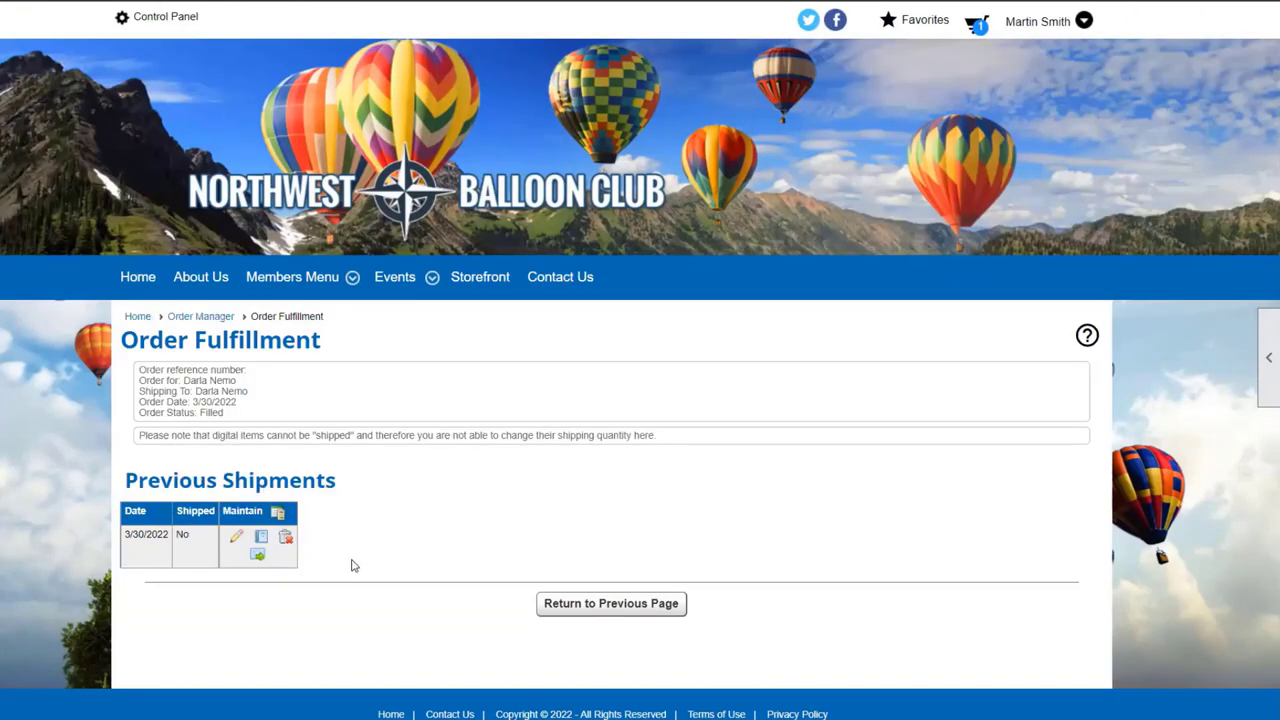
click(236, 538)
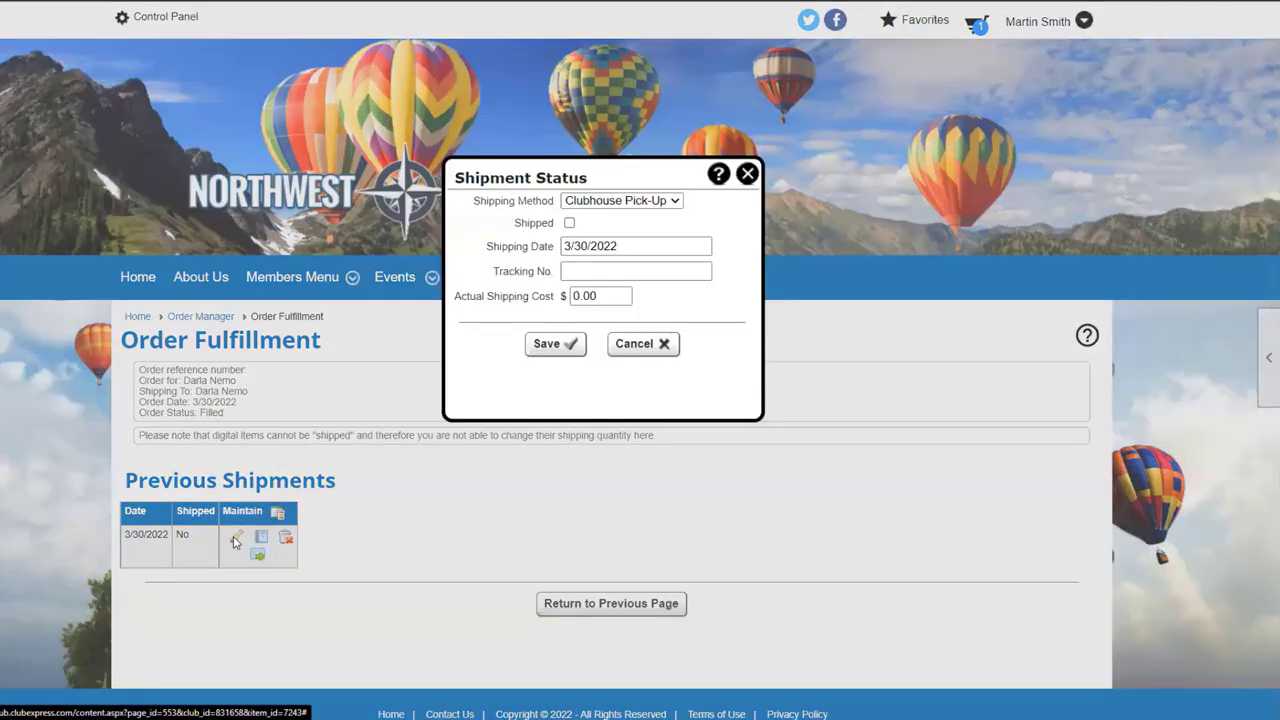
click(569, 223)
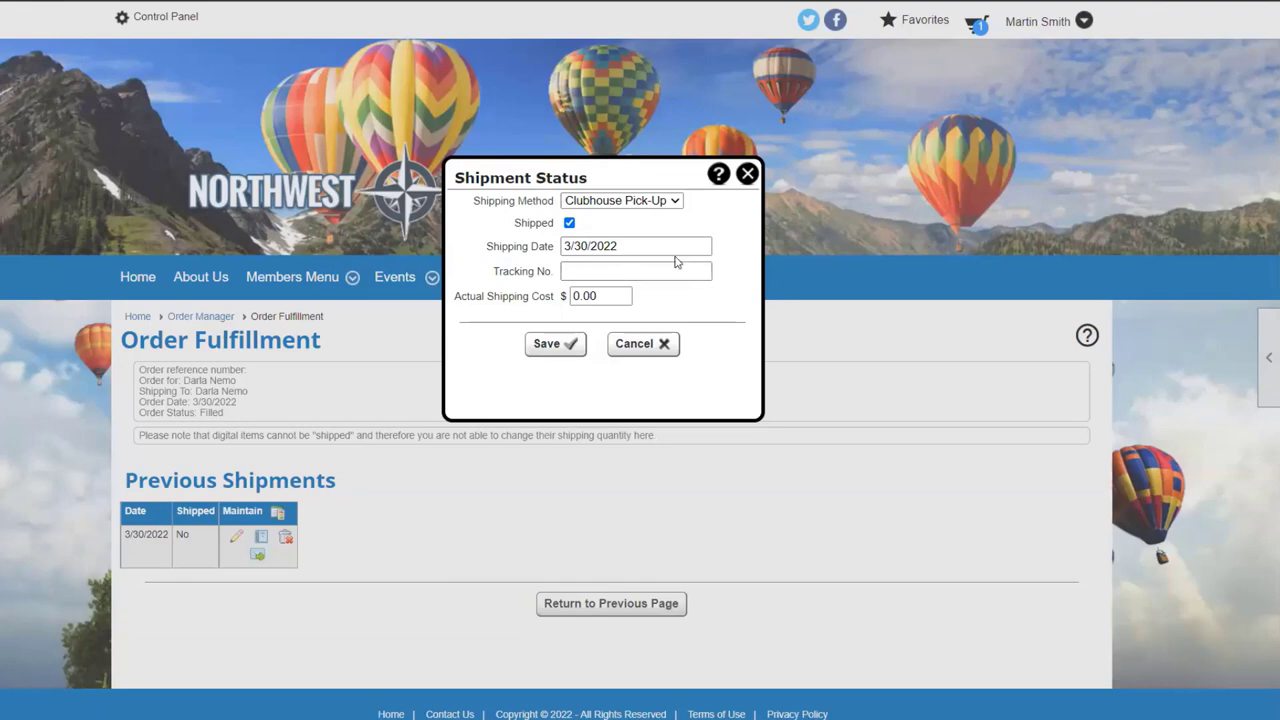
click(579, 344)
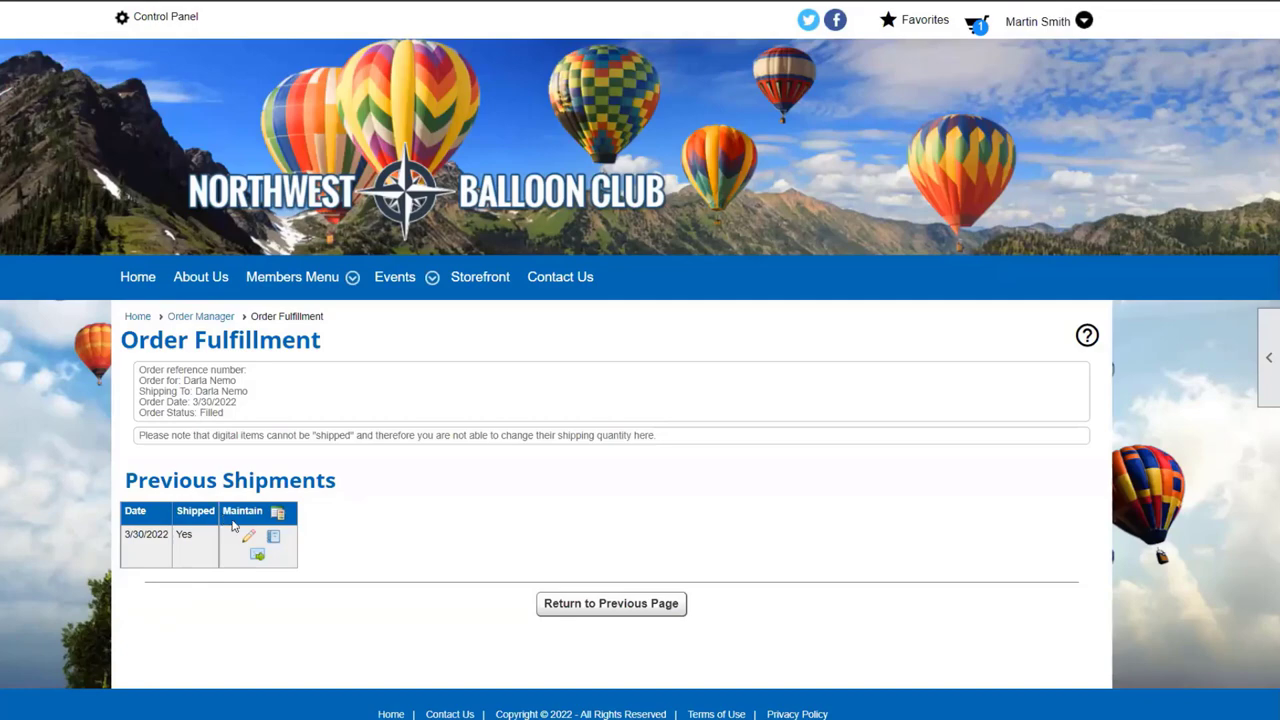
click(610, 606)
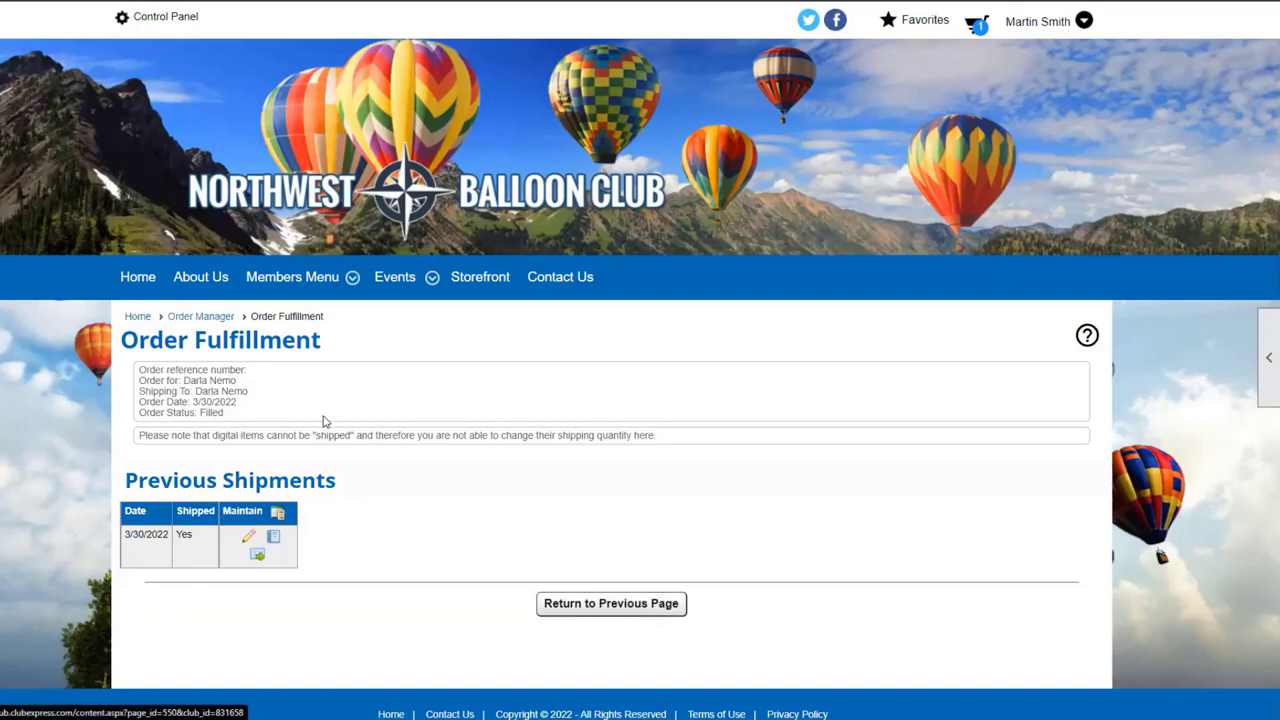
Step: Scroll through the search results: 40.76 order Filled (Test), 128.26 order still Pending (Test)
click(215, 316)
scroll(603, 384, down, 4)
scroll(603, 384, down, 2)
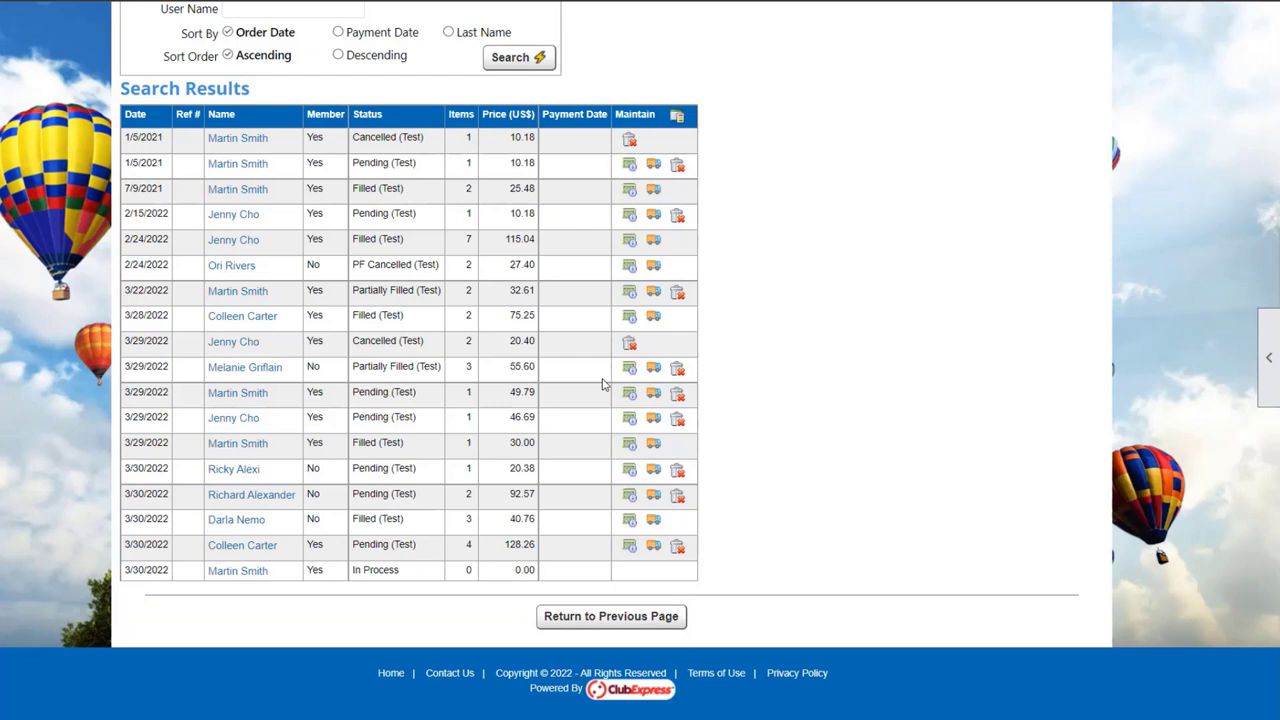
scroll(766, 368, up, 1)
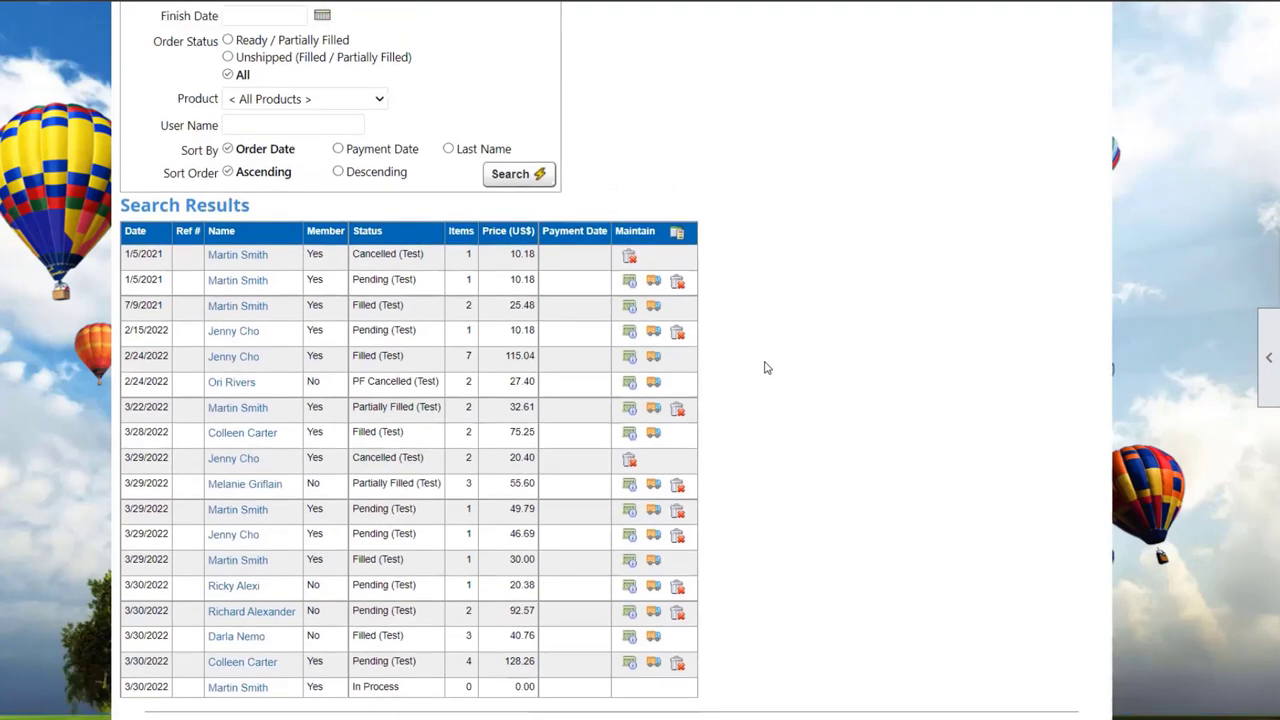
scroll(766, 368, up, 1)
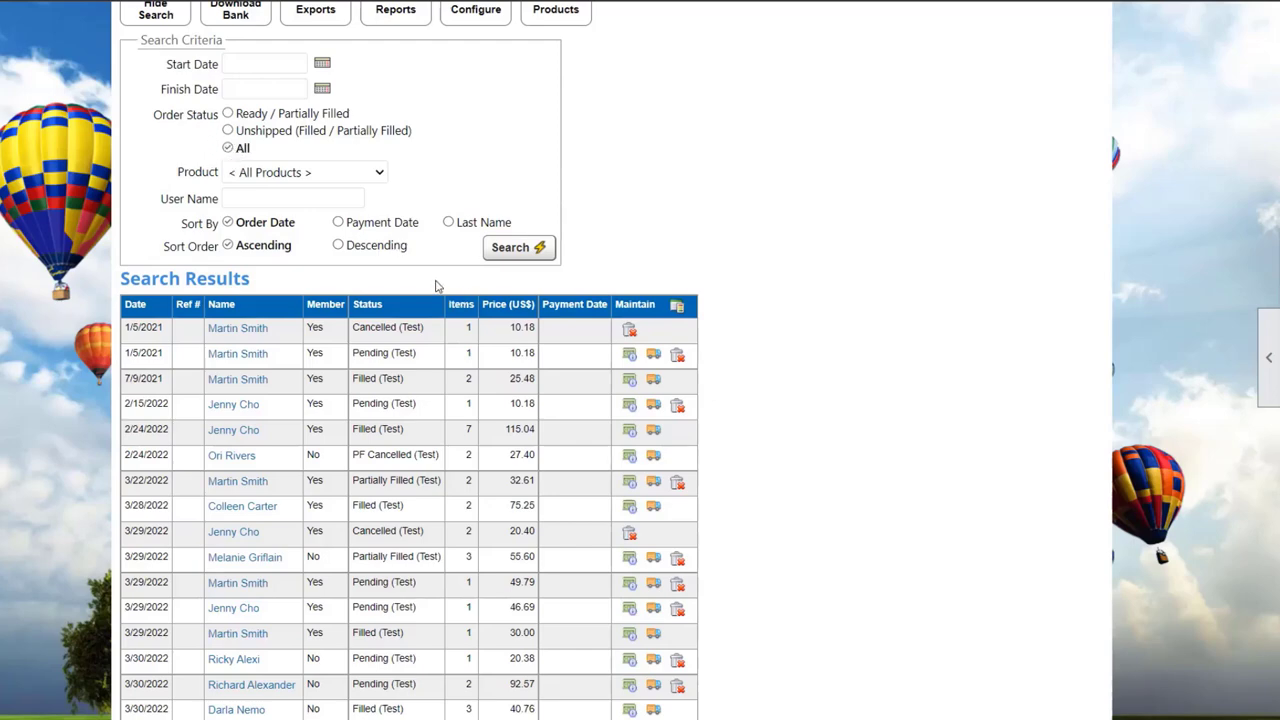
scroll(245, 330, down, 2)
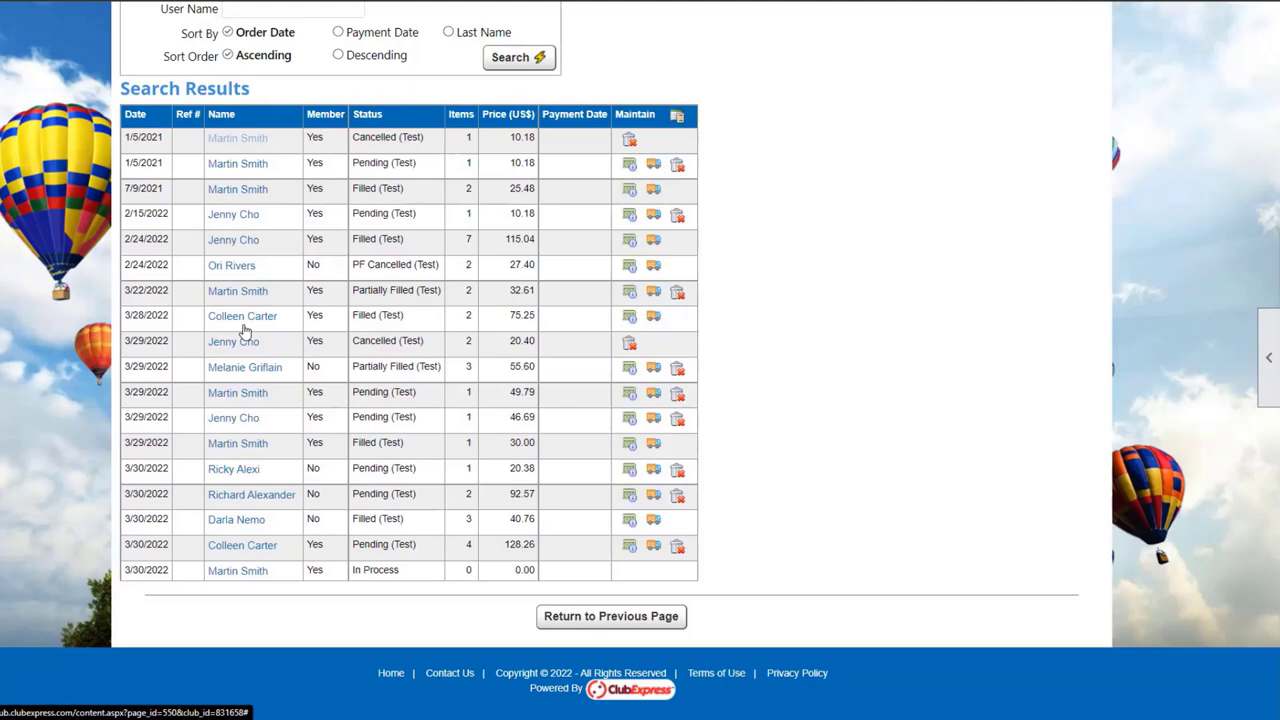
scroll(251, 349, up, 2)
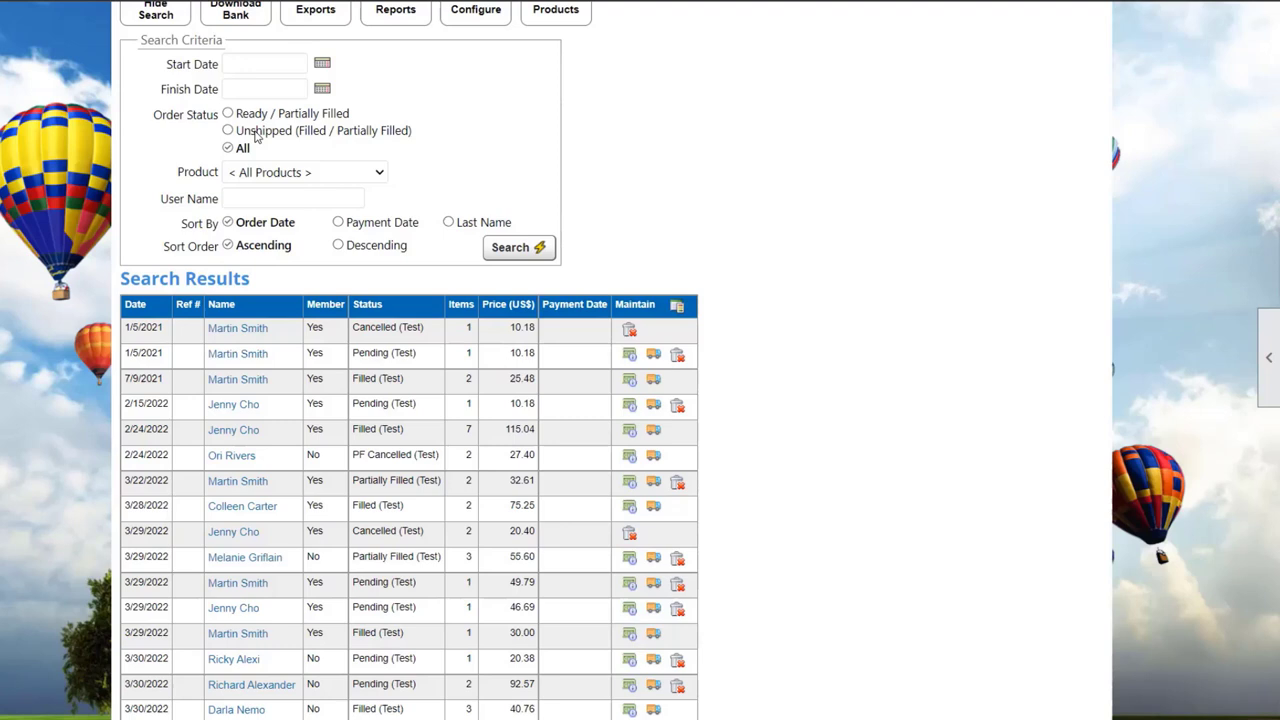
scroll(372, 514, down, 2)
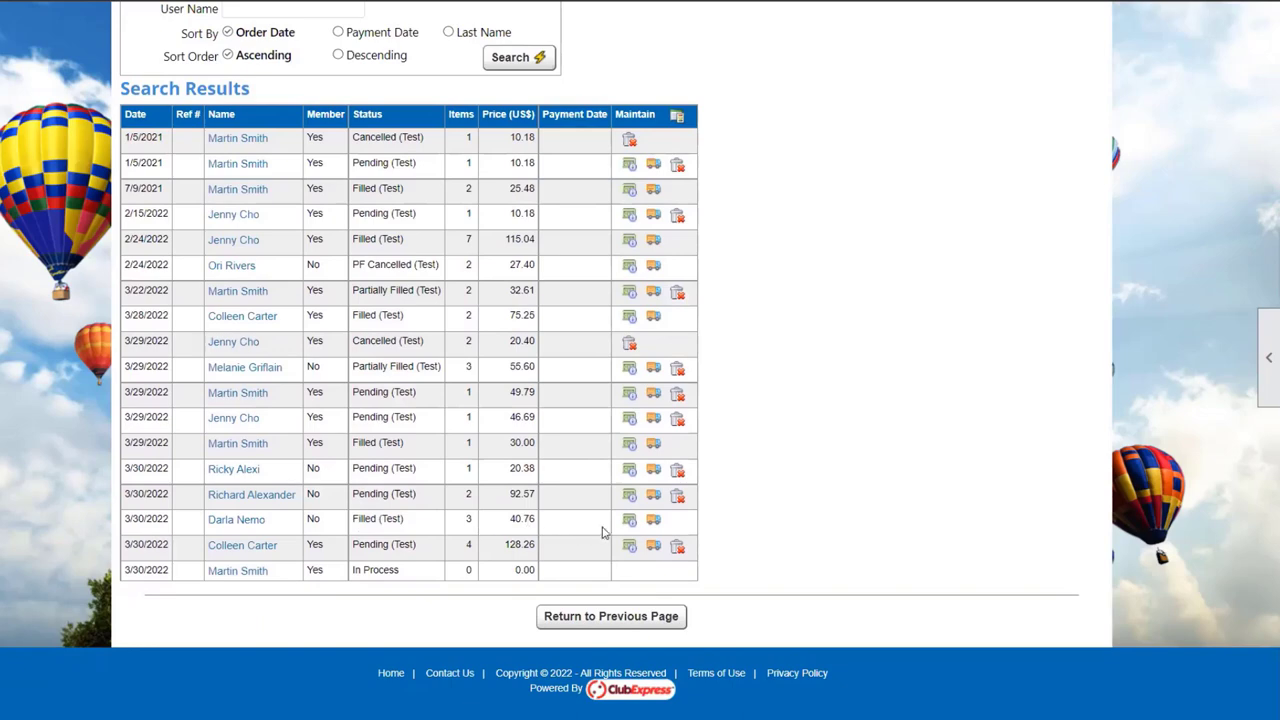
click(650, 521)
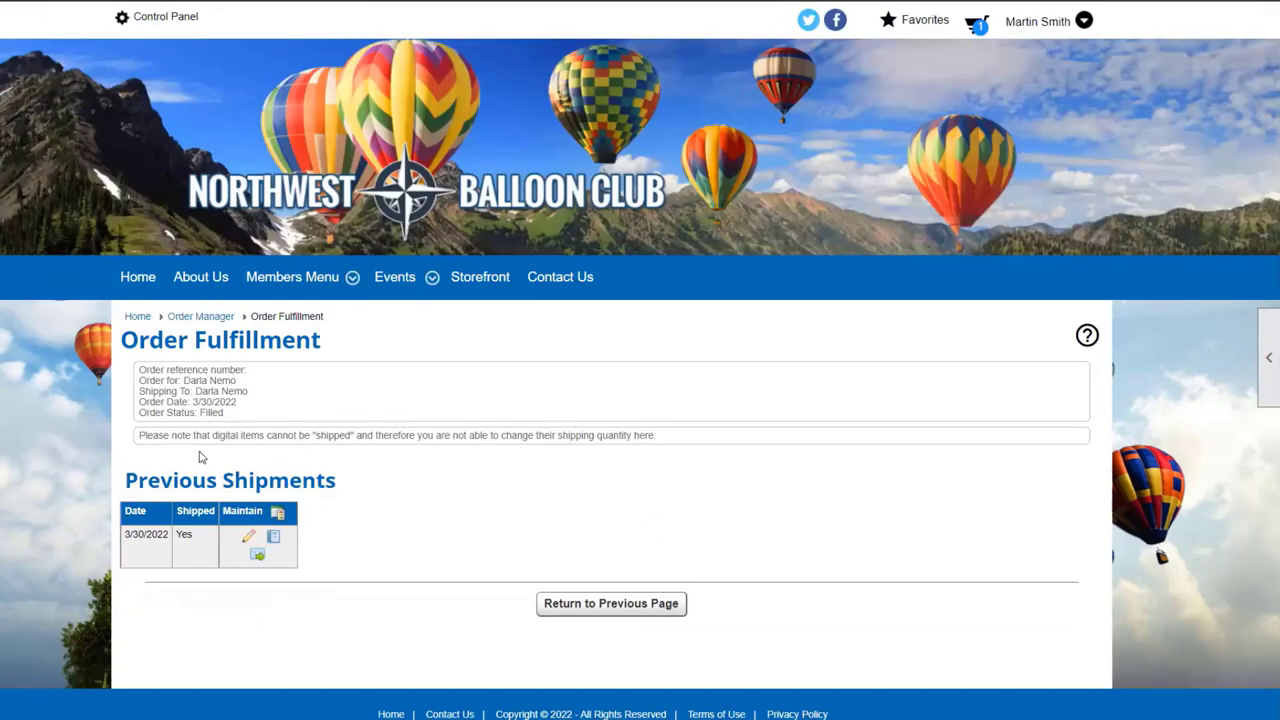
click(609, 603)
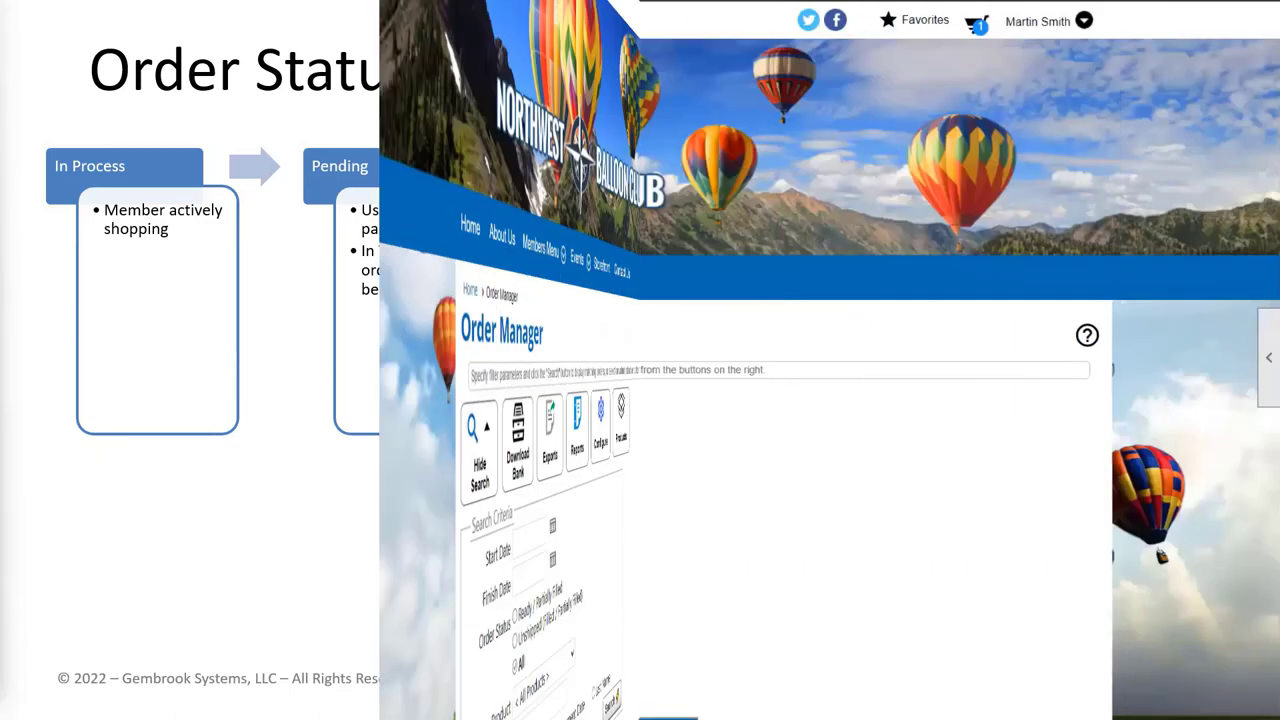
Step: Review the pending 128.26 order's three line items and return to the search results
scroll(631, 286, down, 6)
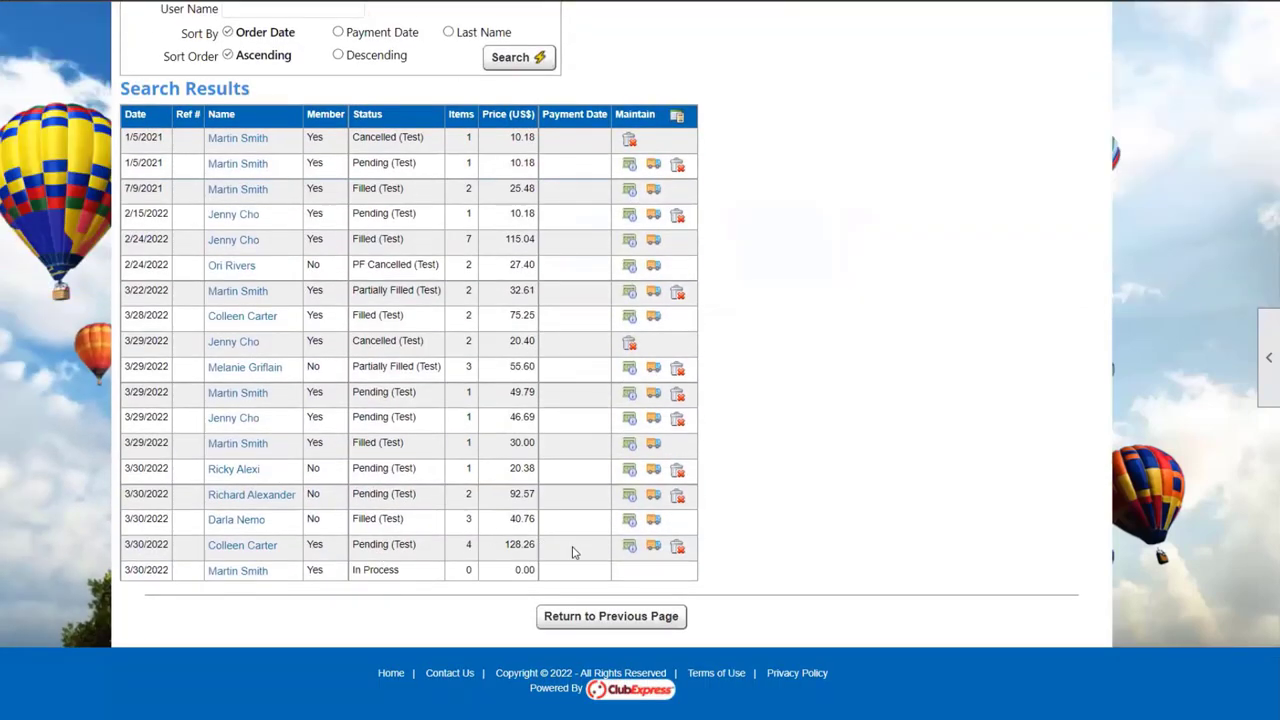
click(623, 551)
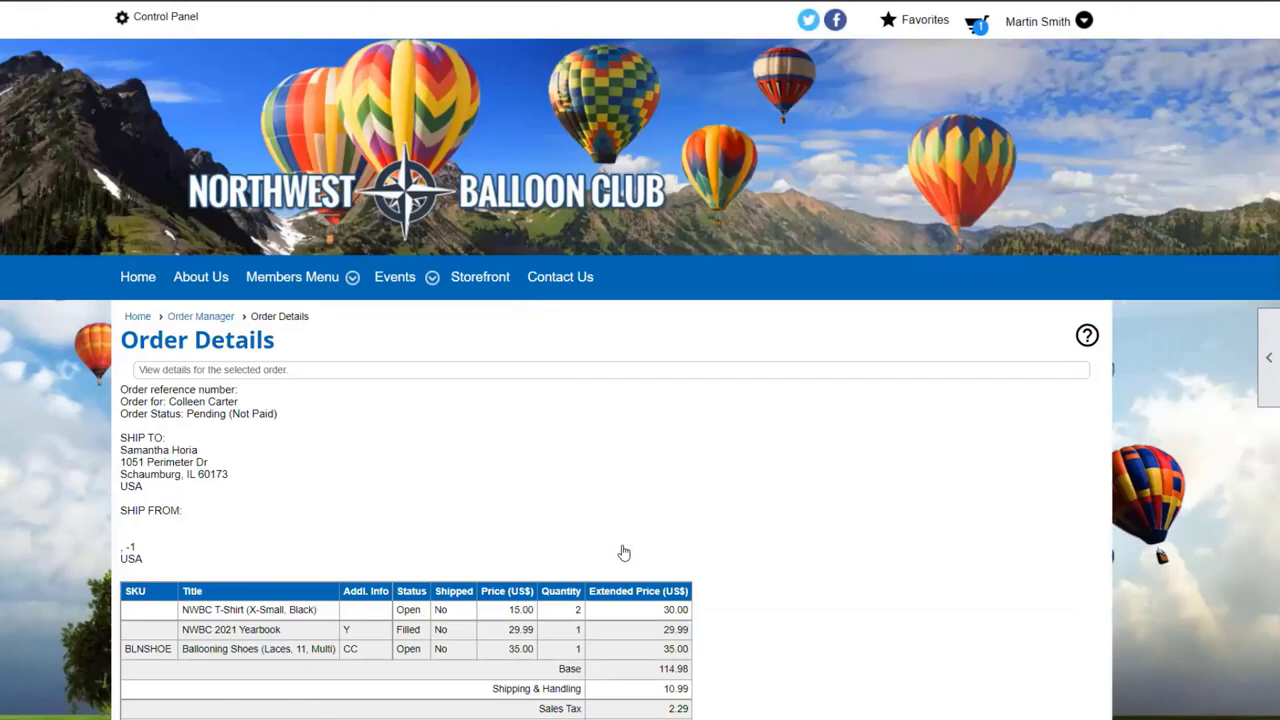
scroll(620, 551, down, 2)
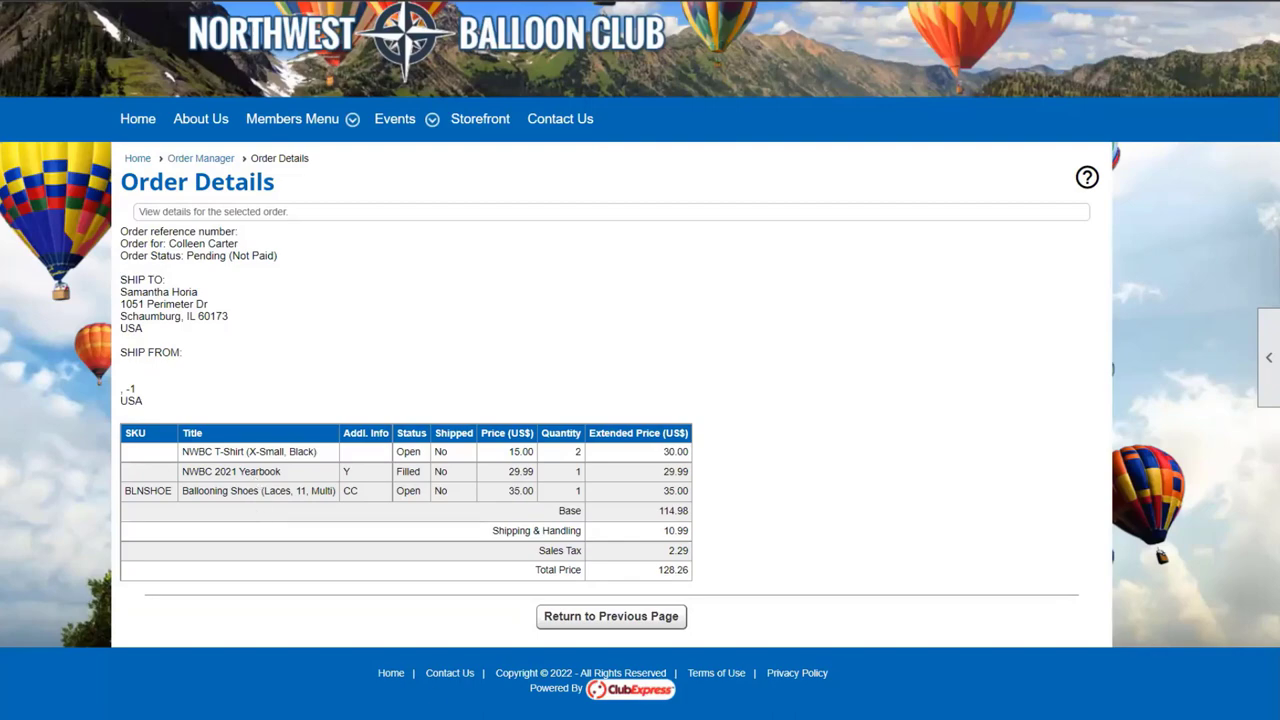
click(572, 617)
scroll(570, 617, down, 5)
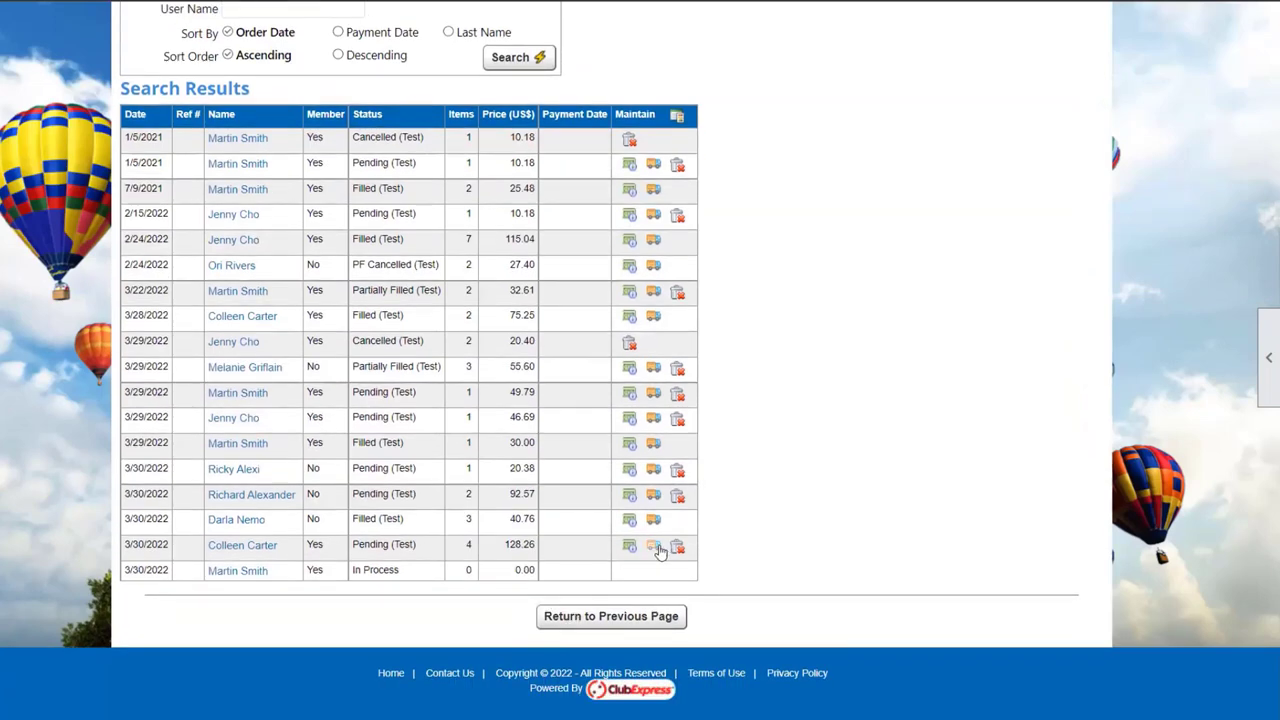
Step: Ship only the two NWBC T-shirts from the 128.26 order, without packing list or shipping label
click(655, 548)
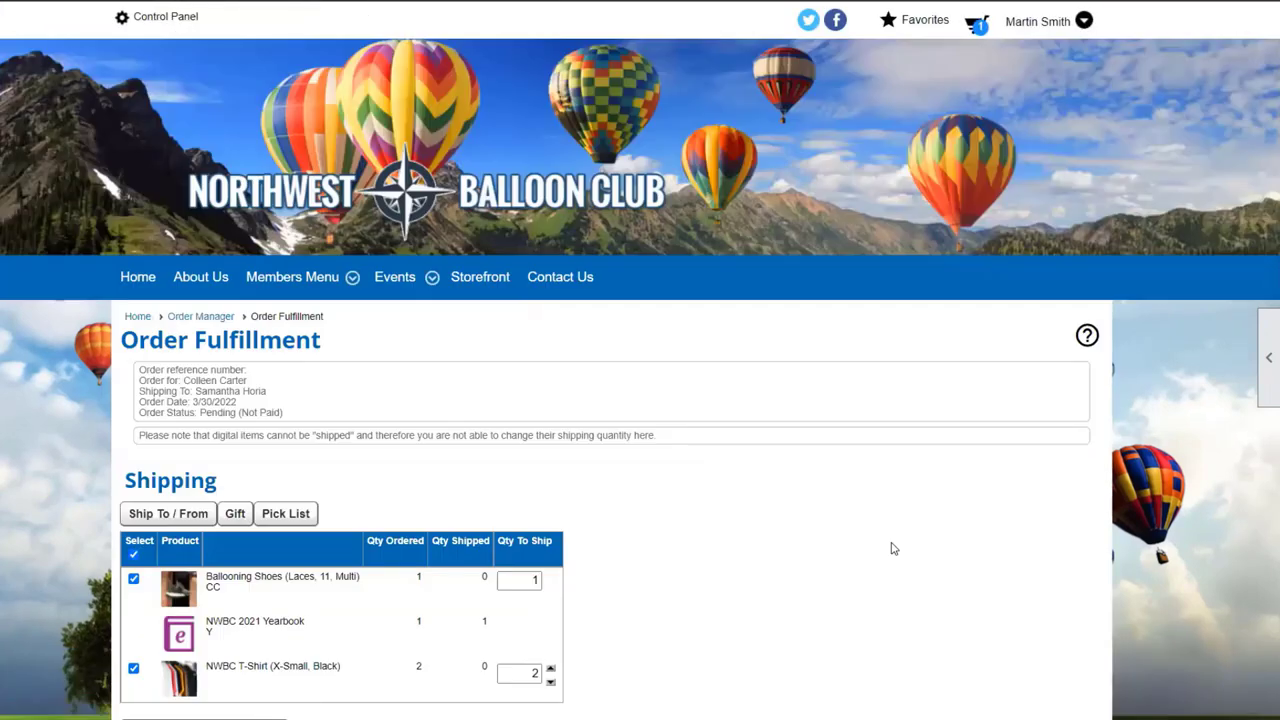
scroll(891, 544, down, 2)
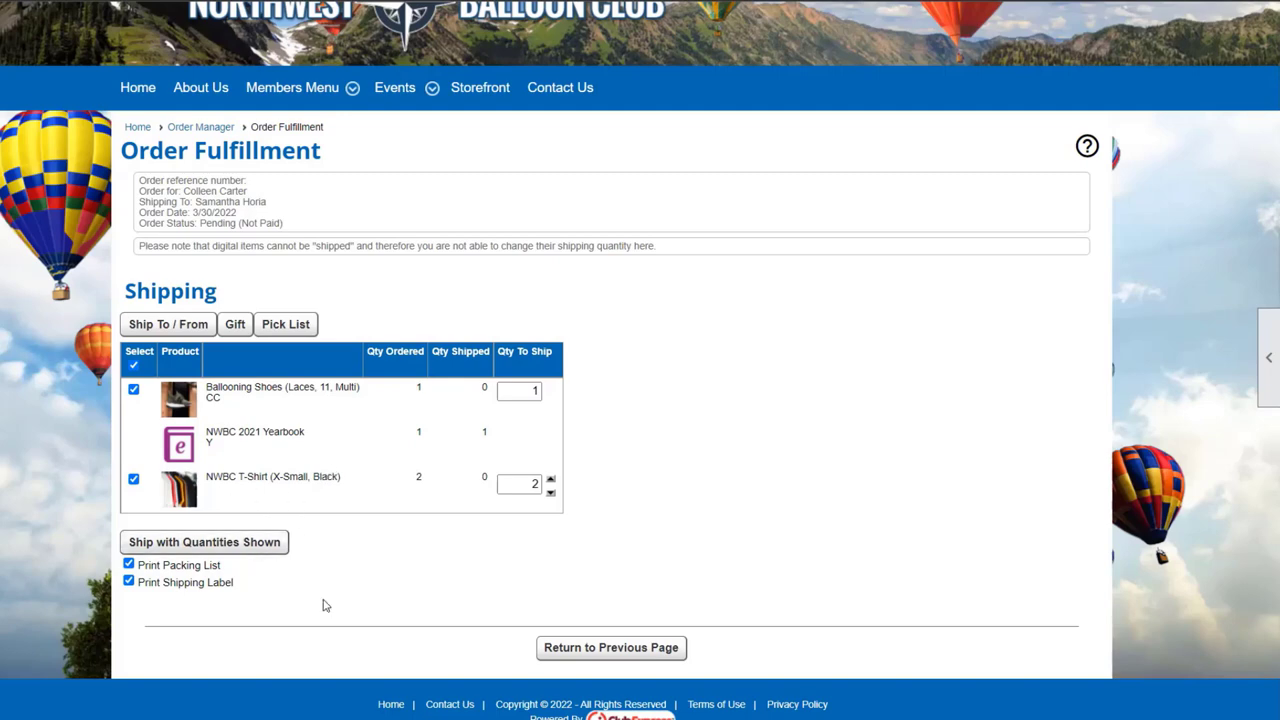
click(128, 564)
click(128, 581)
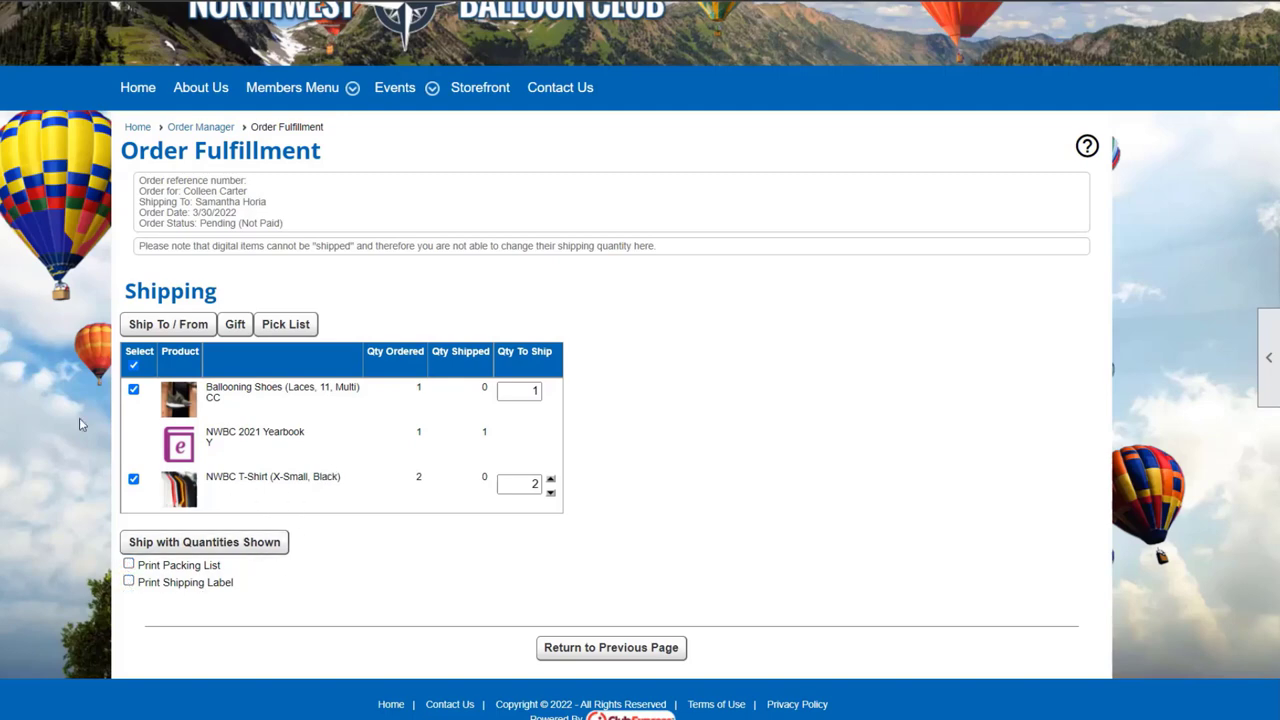
click(134, 390)
click(233, 542)
scroll(766, 503, down, 2)
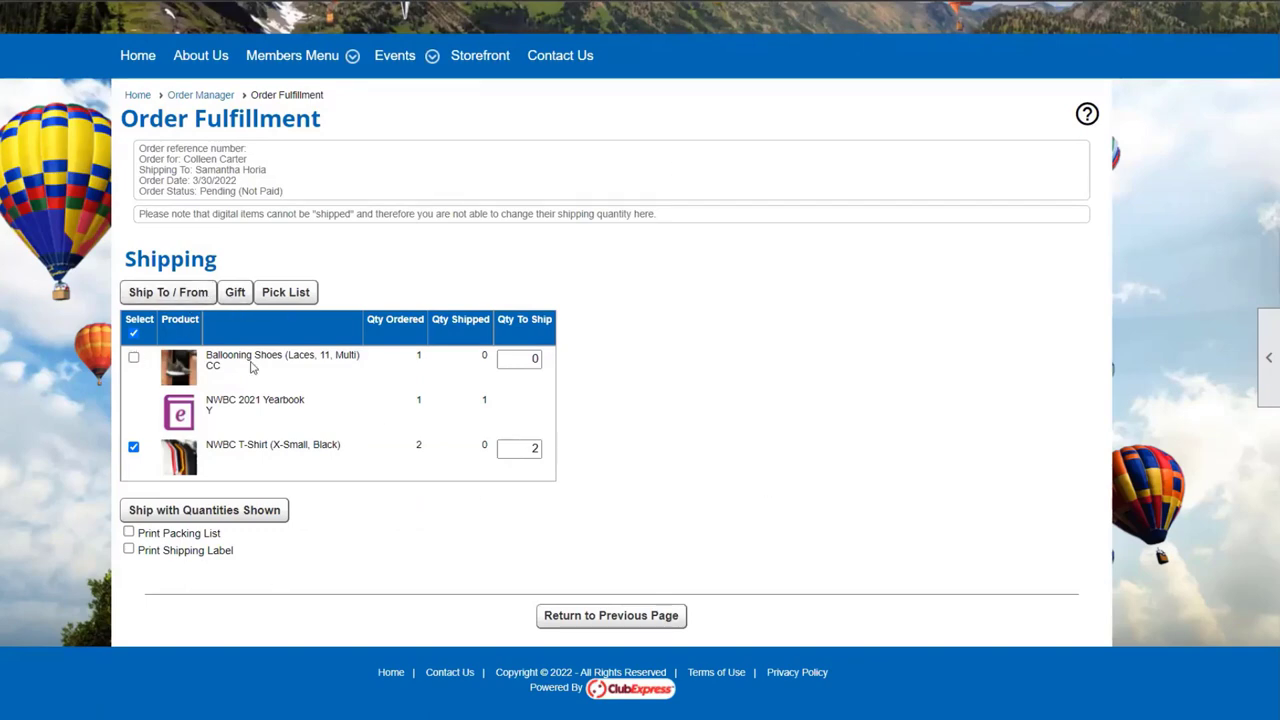
Step: Check the 128.26 order's previous shipments, showing both T-shirts shipped
click(204, 94)
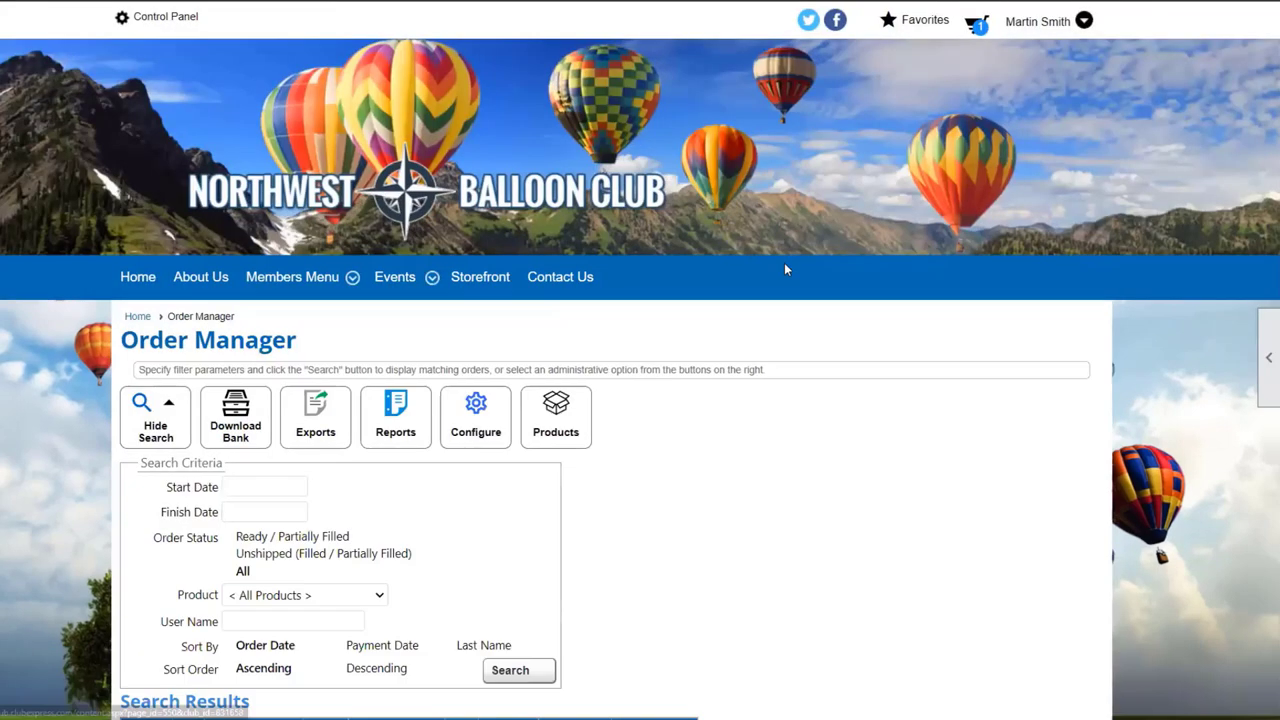
scroll(784, 274, down, 6)
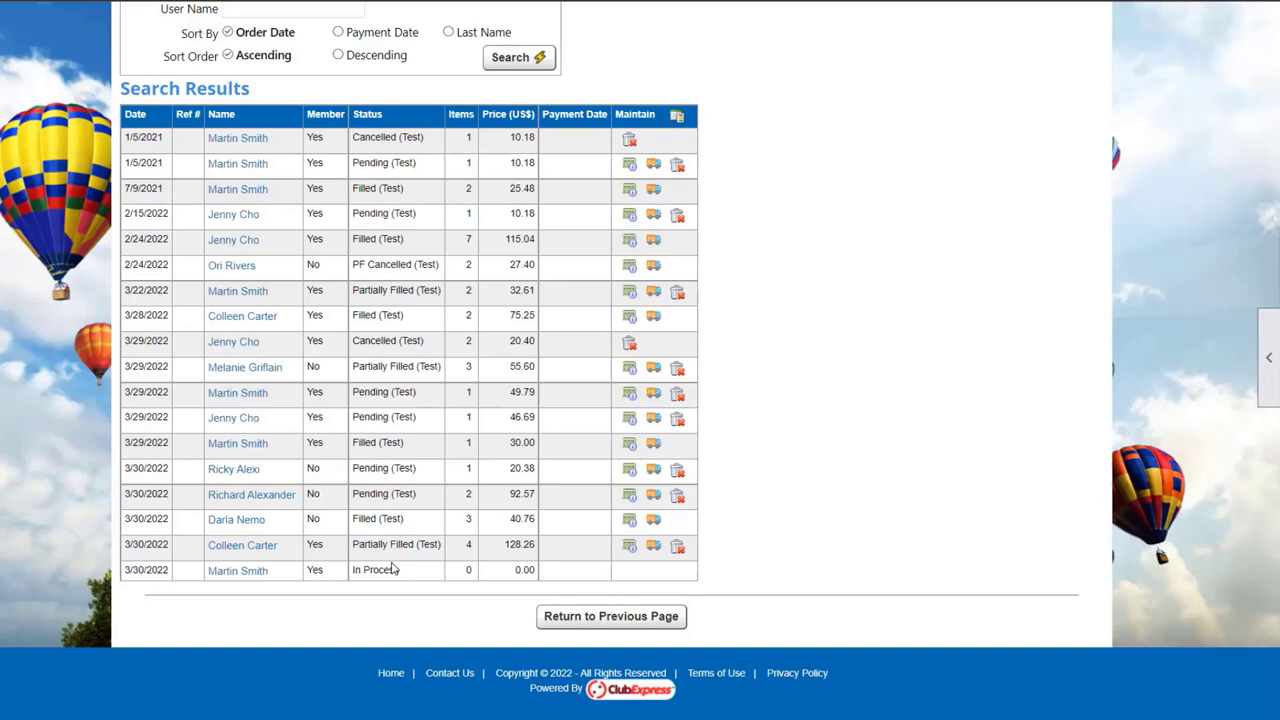
click(653, 549)
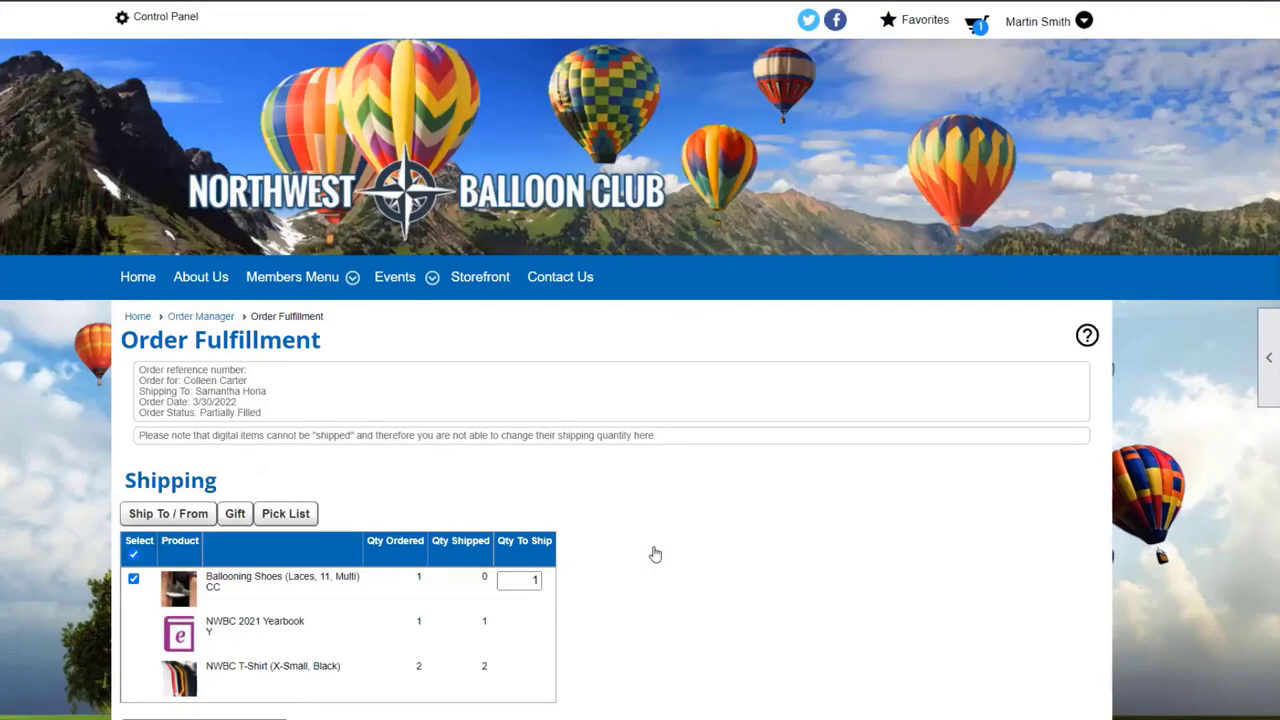
scroll(354, 594, down, 4)
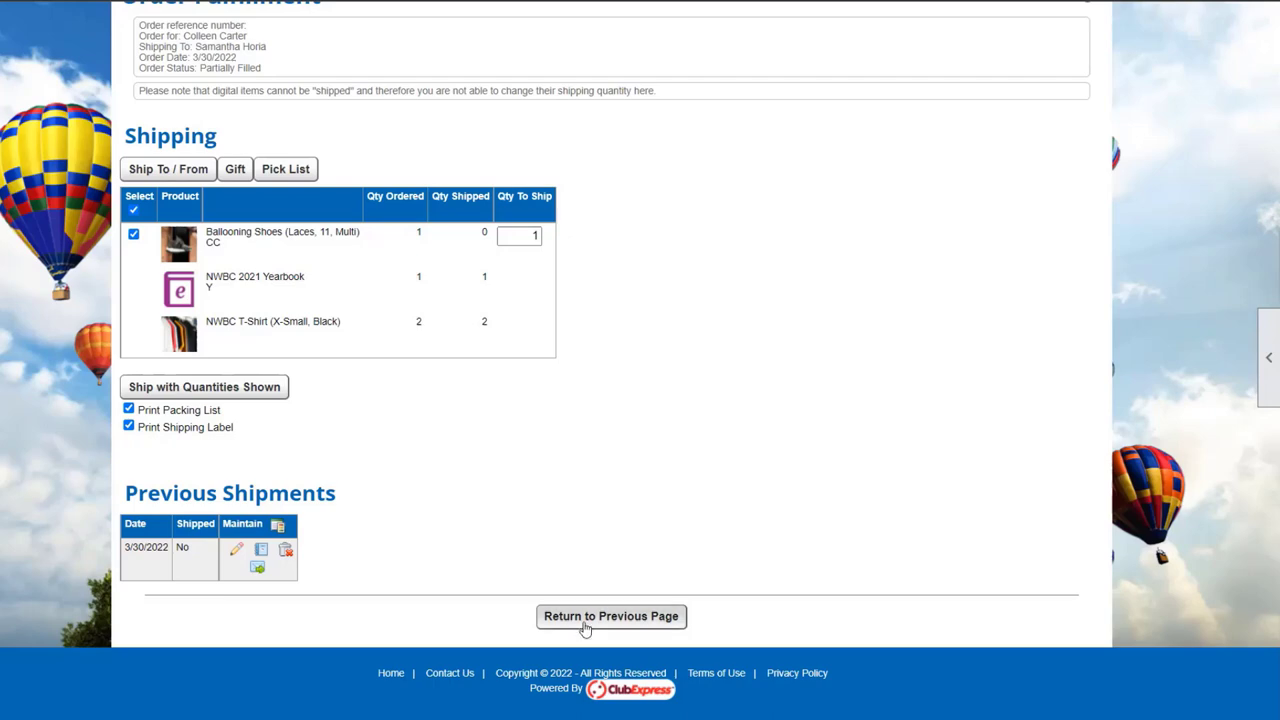
scroll(594, 640, up, 3)
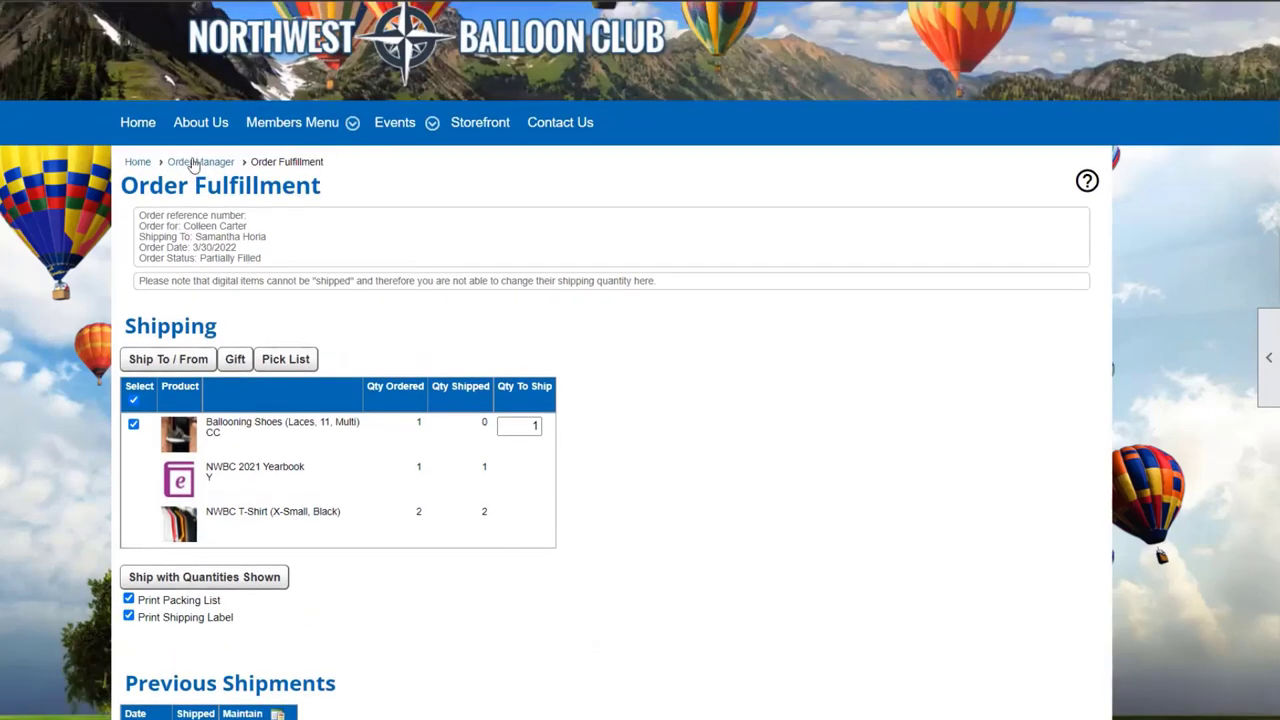
Step: Reopen fulfillment for the partially filled 128.26 order, with only the Ballooning Shoes unshipped
click(198, 162)
scroll(768, 490, down, 6)
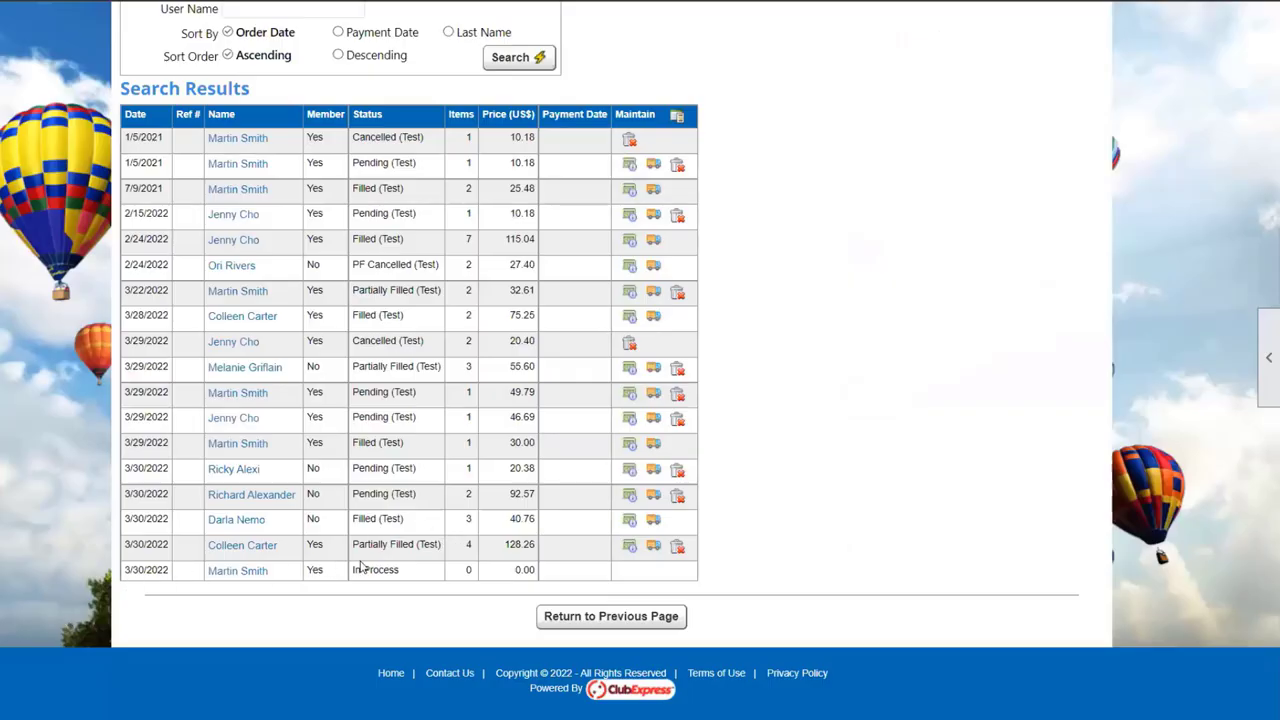
click(652, 548)
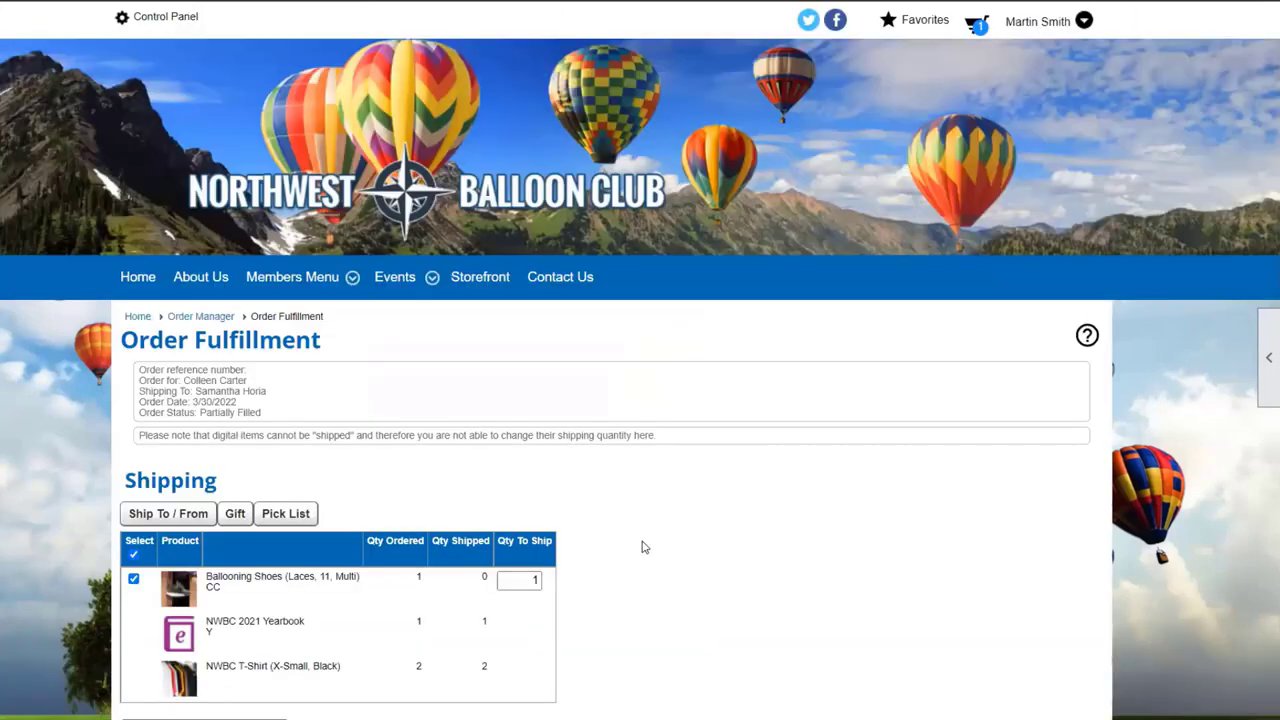
Step: Leave the 128.26 order's fulfillment page for the Order Manager Search Results table
scroll(645, 547, down, 2)
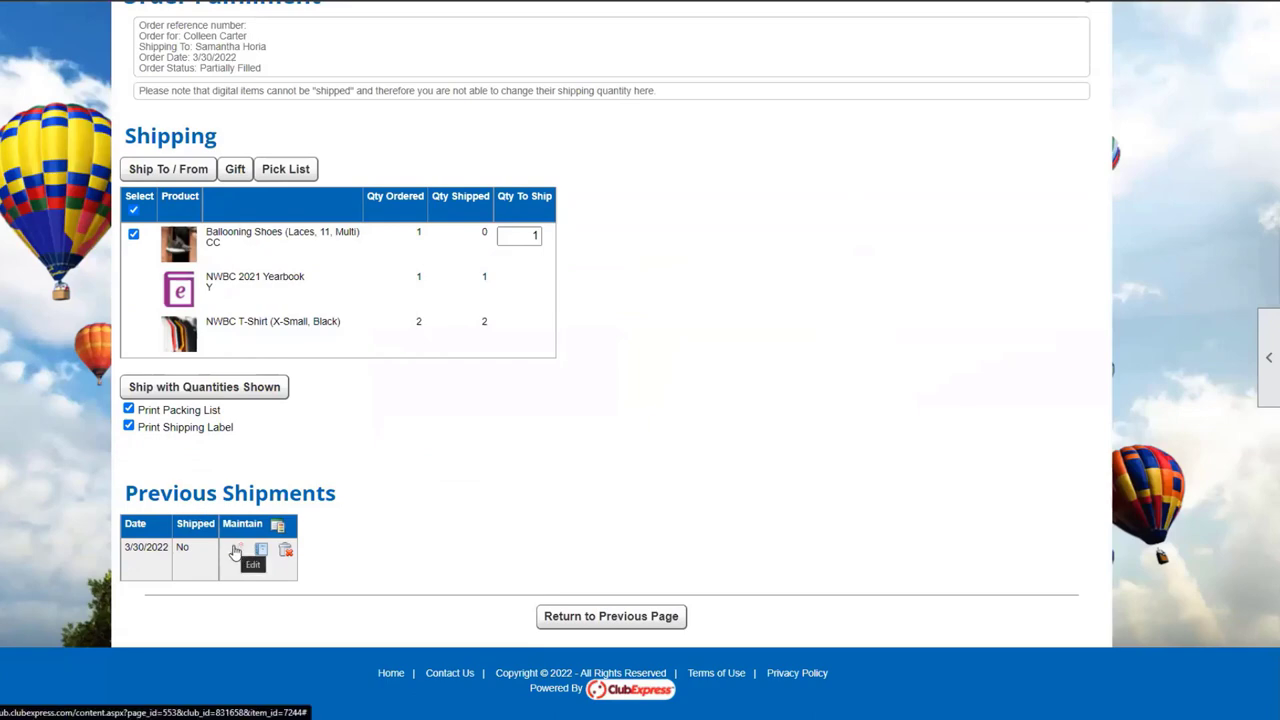
scroll(429, 523, up, 2)
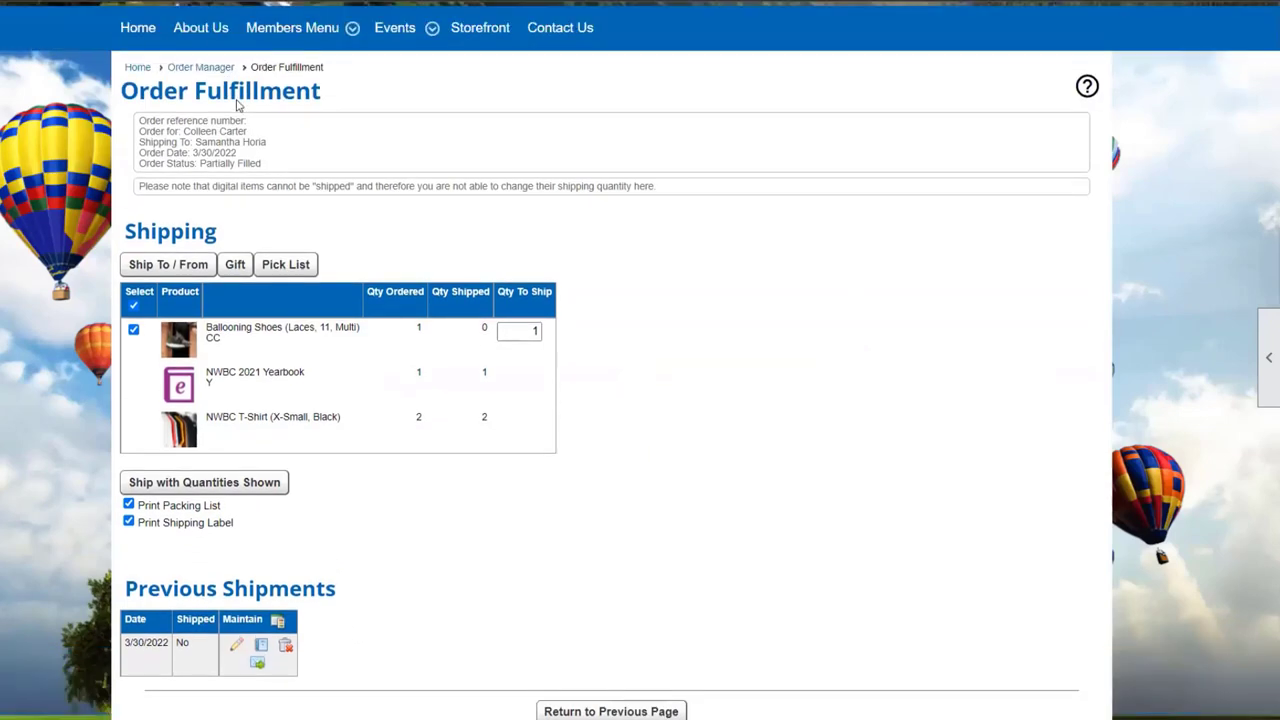
click(188, 70)
scroll(604, 367, down, 6)
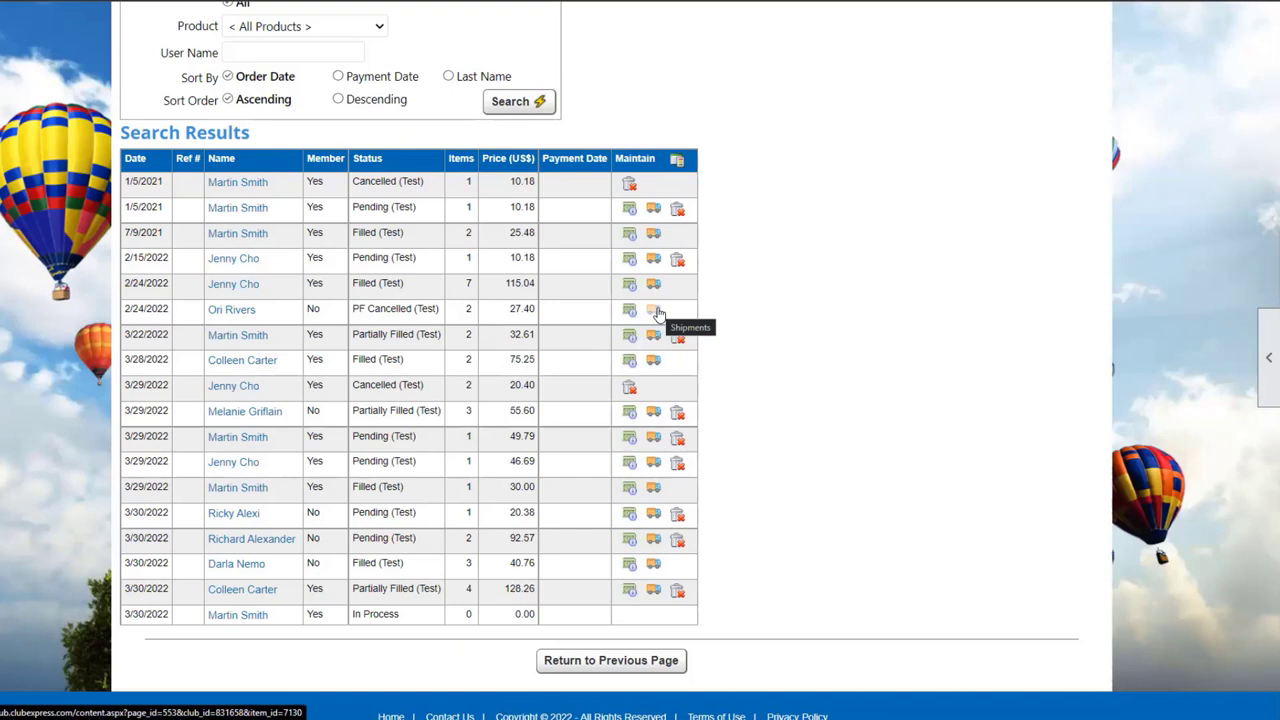
scroll(866, 380, up, 4)
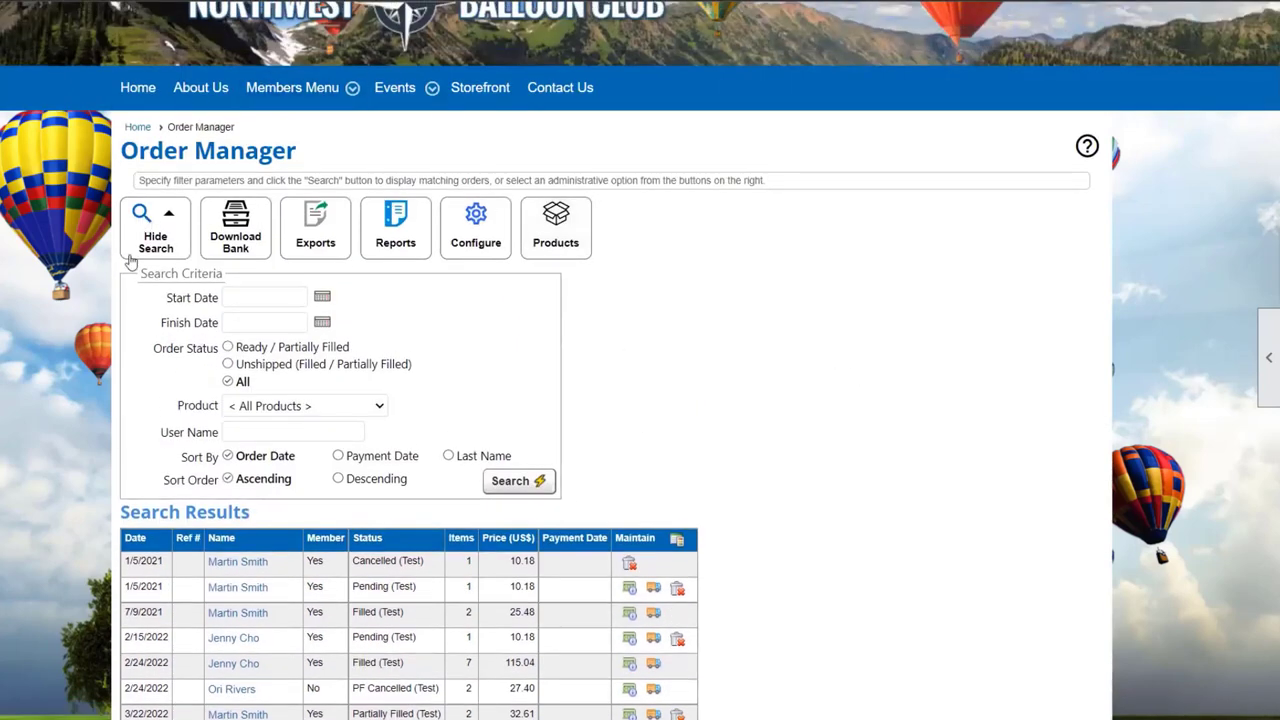
scroll(437, 436, up, 2)
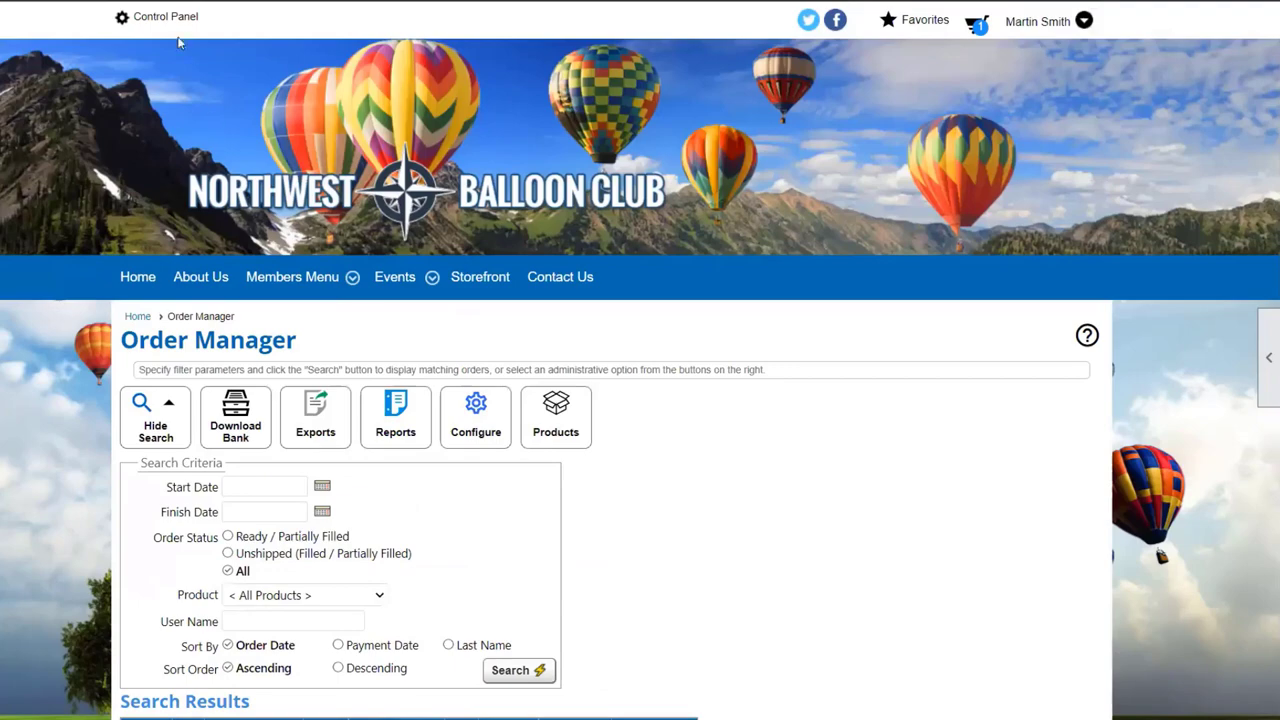
click(175, 20)
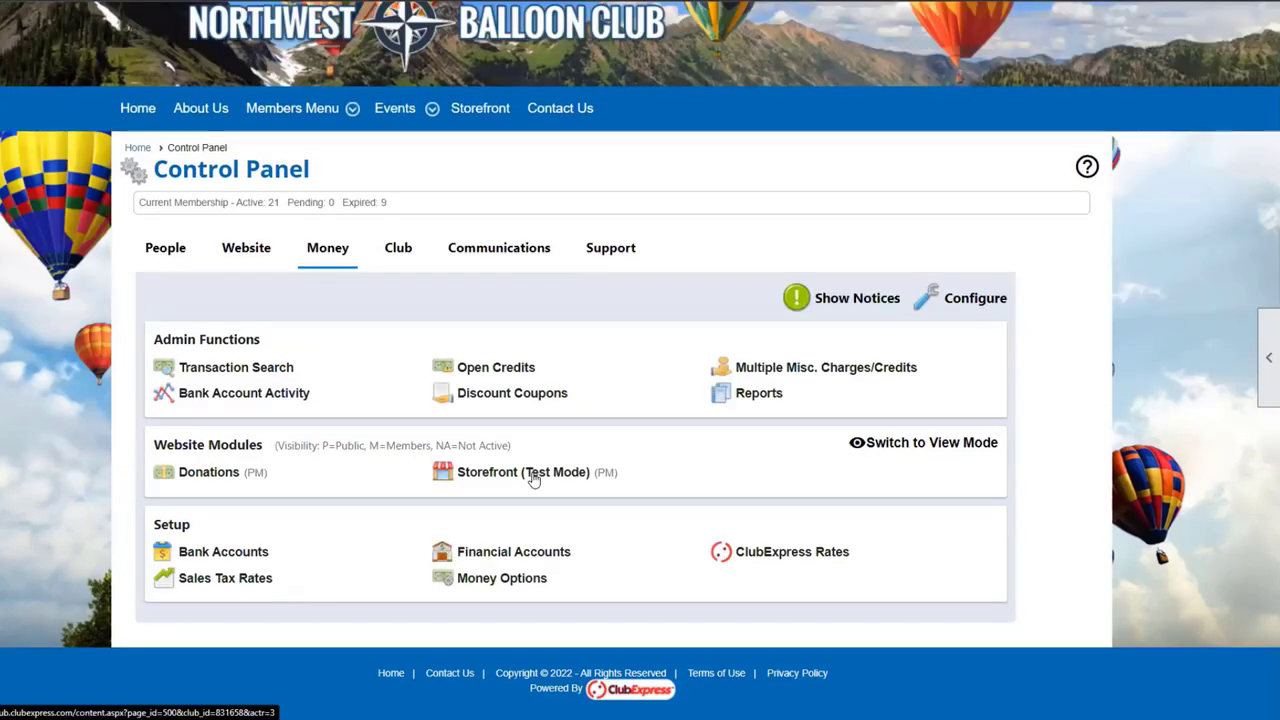
click(533, 478)
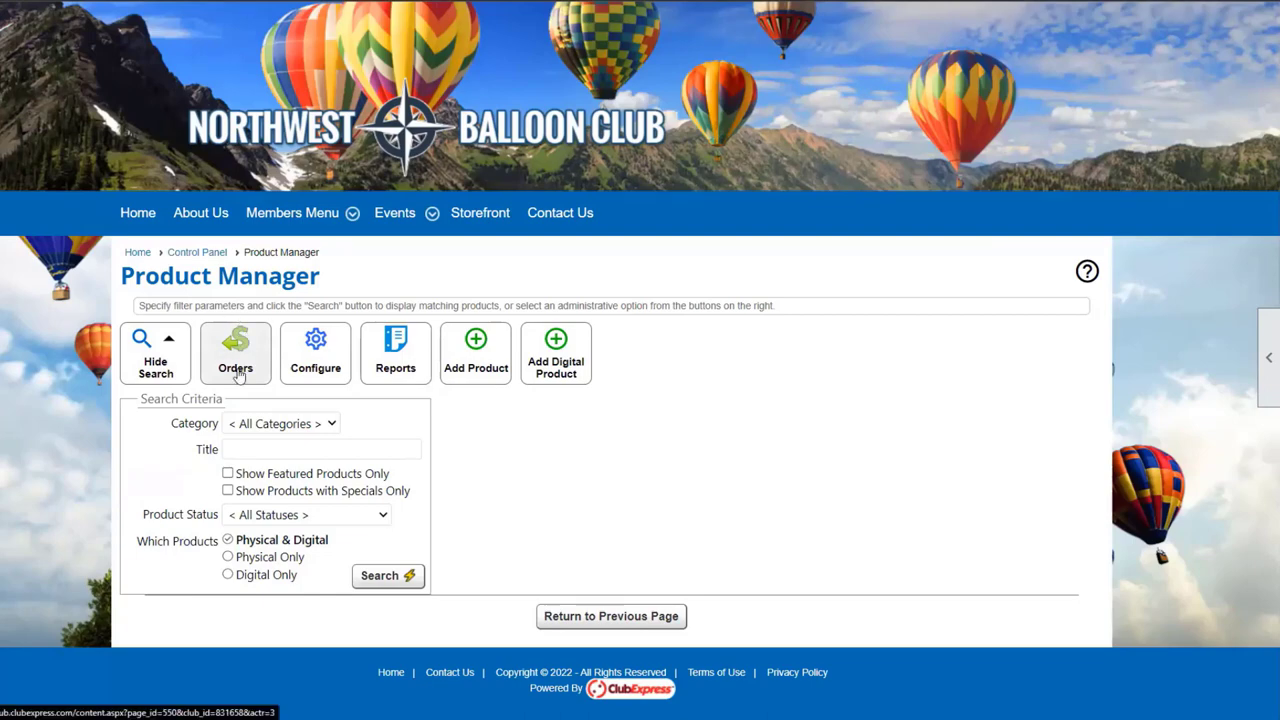
click(238, 372)
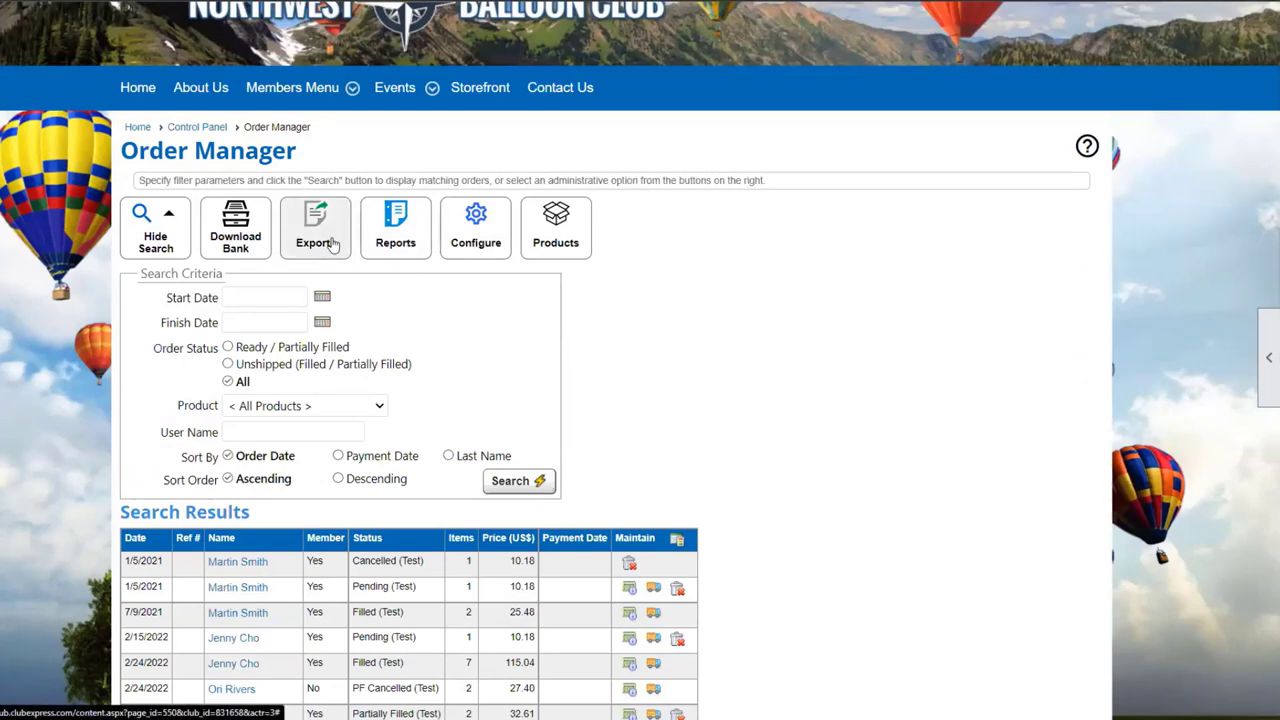
click(382, 245)
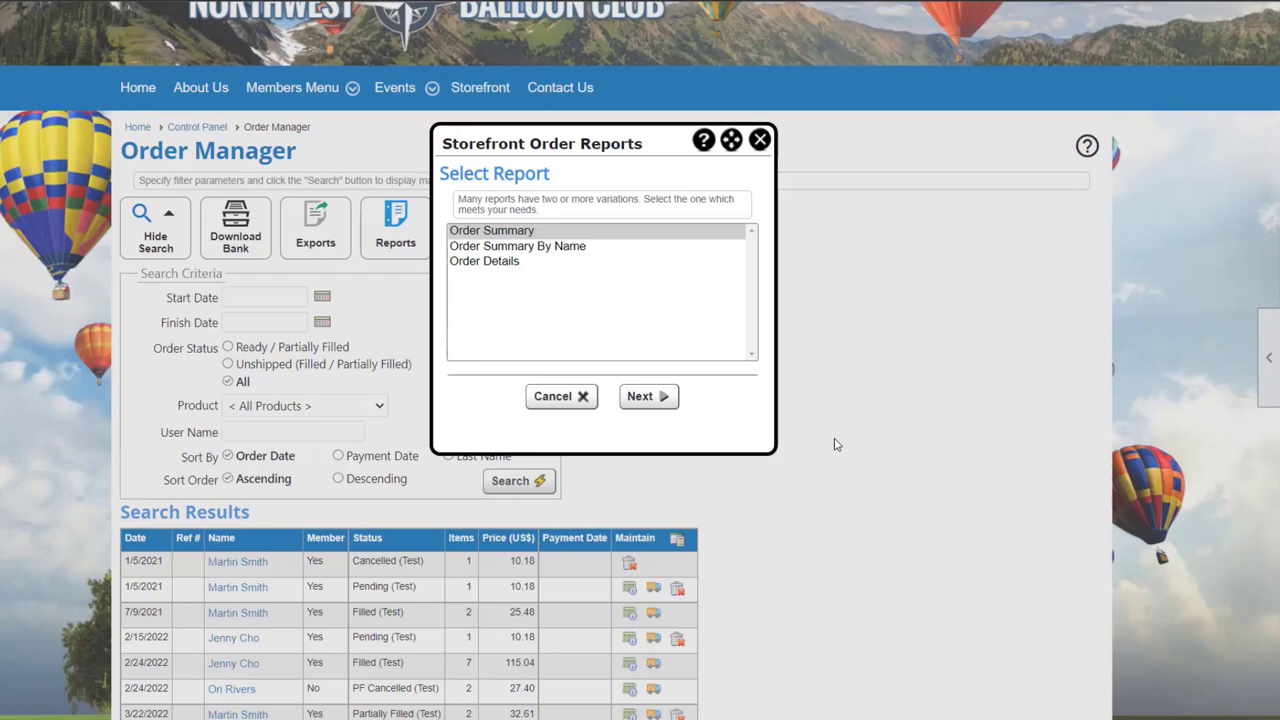
click(759, 140)
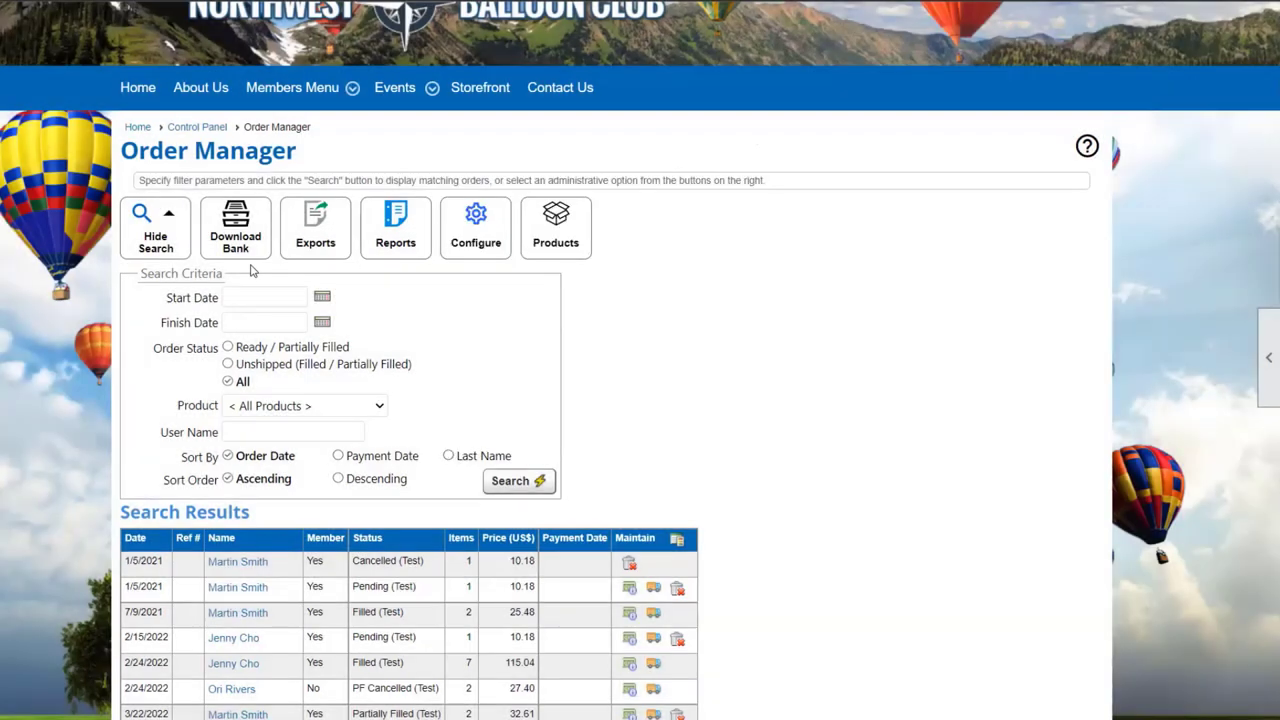
click(575, 241)
click(430, 428)
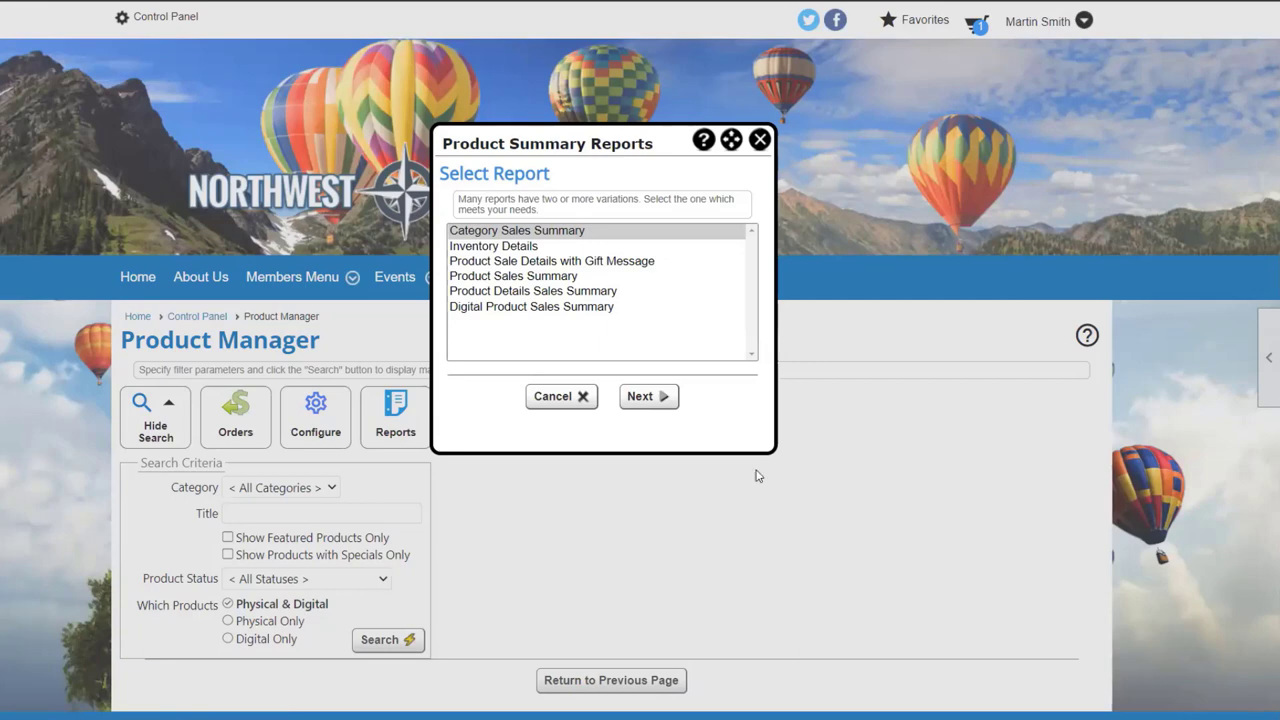
click(759, 140)
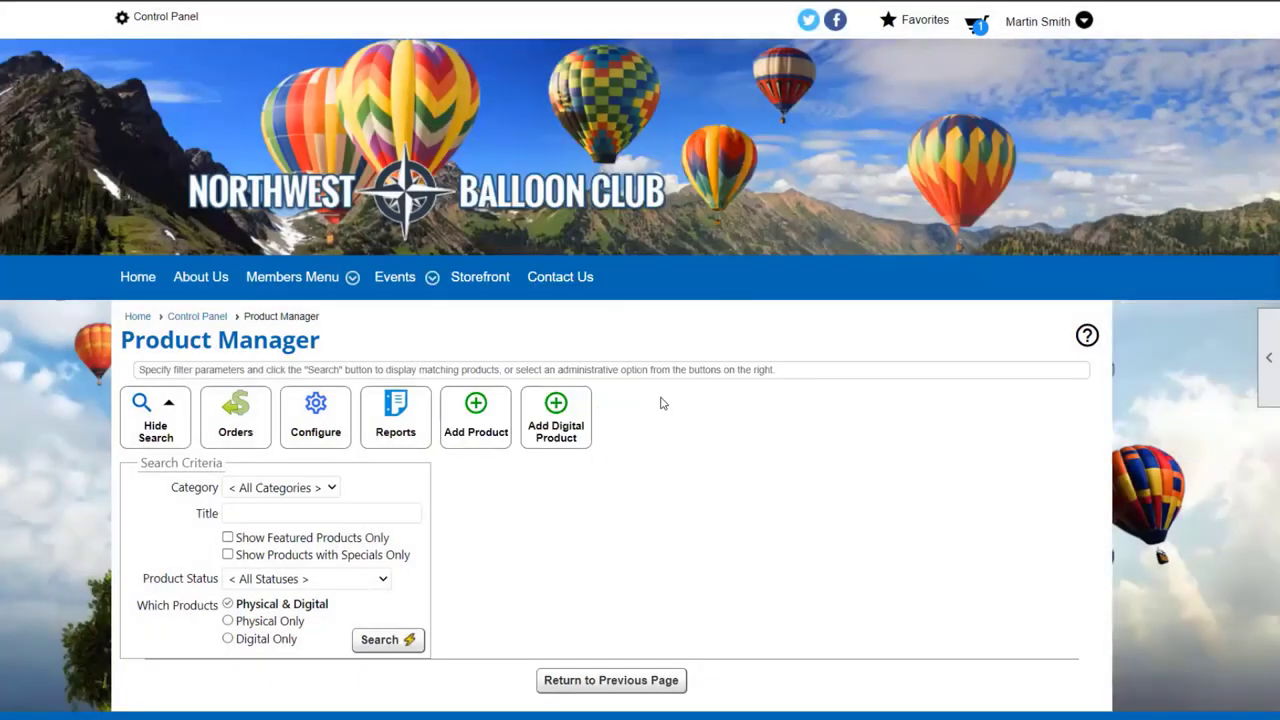
click(228, 436)
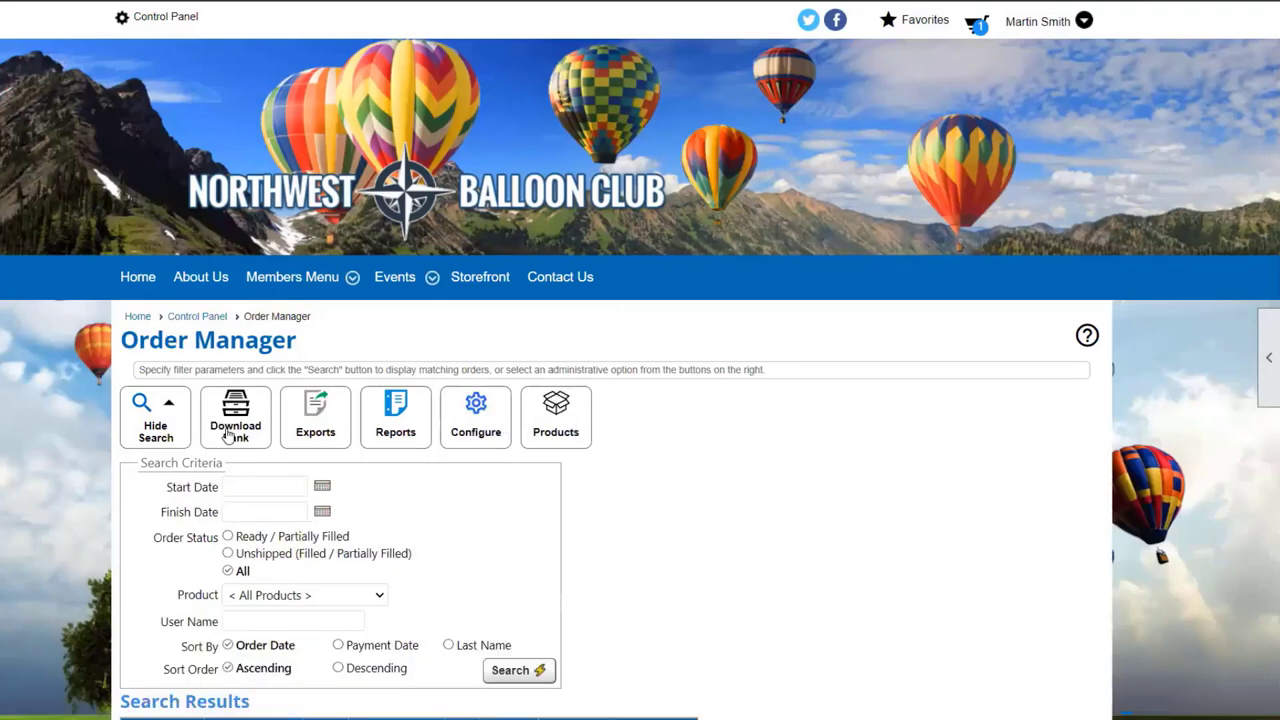
click(315, 428)
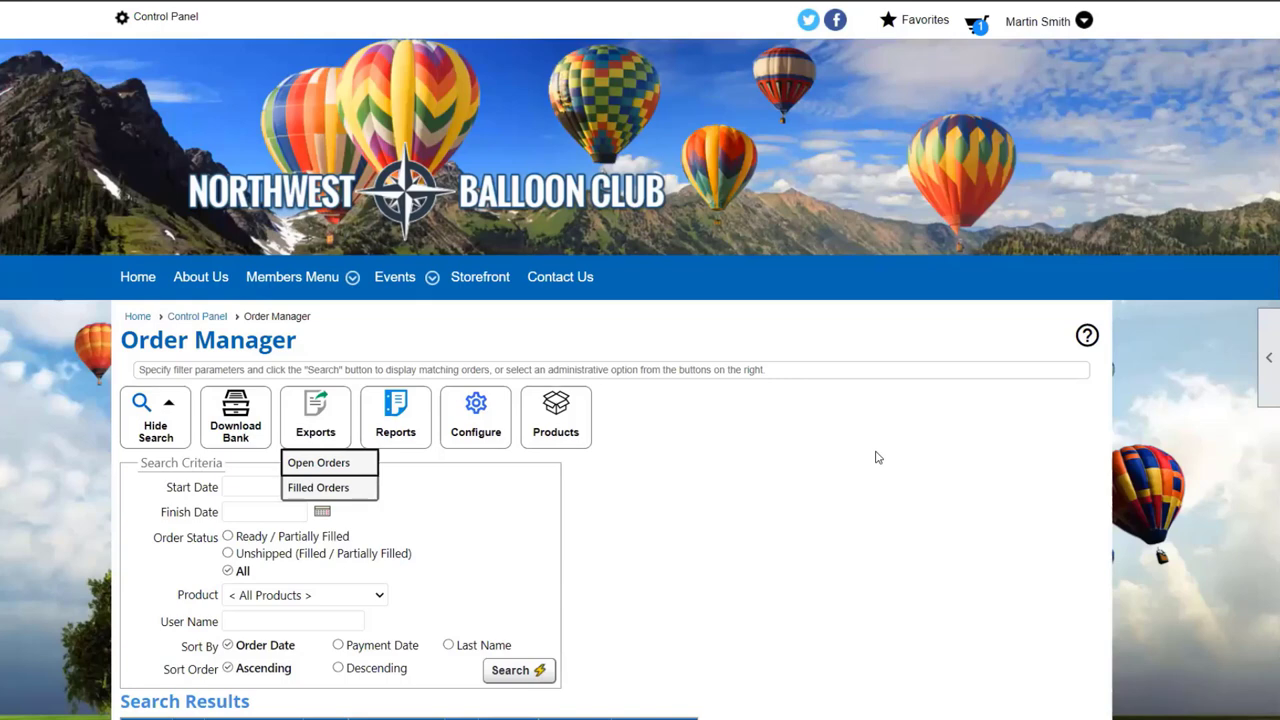
click(876, 457)
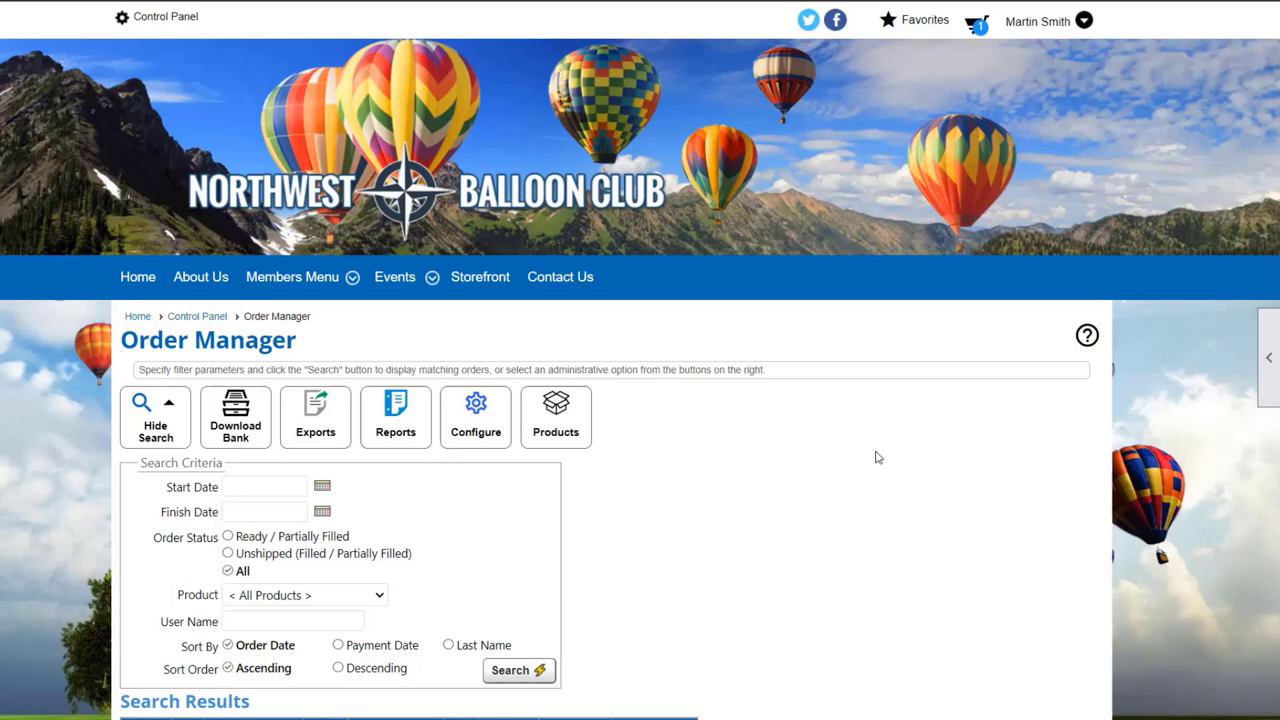
Step: Go from the member's Profile to the Download Bank to show the three FAA Ballooning Handbook downloads
click(1026, 21)
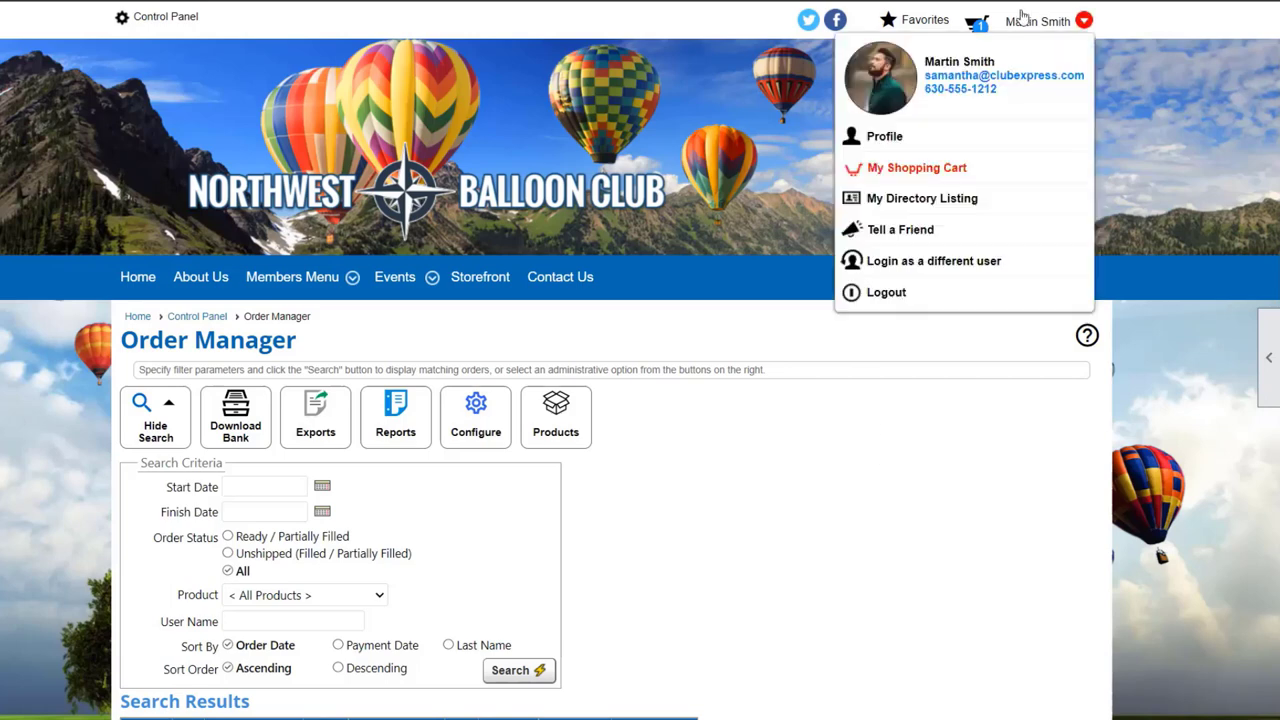
click(991, 136)
scroll(297, 404, down, 3)
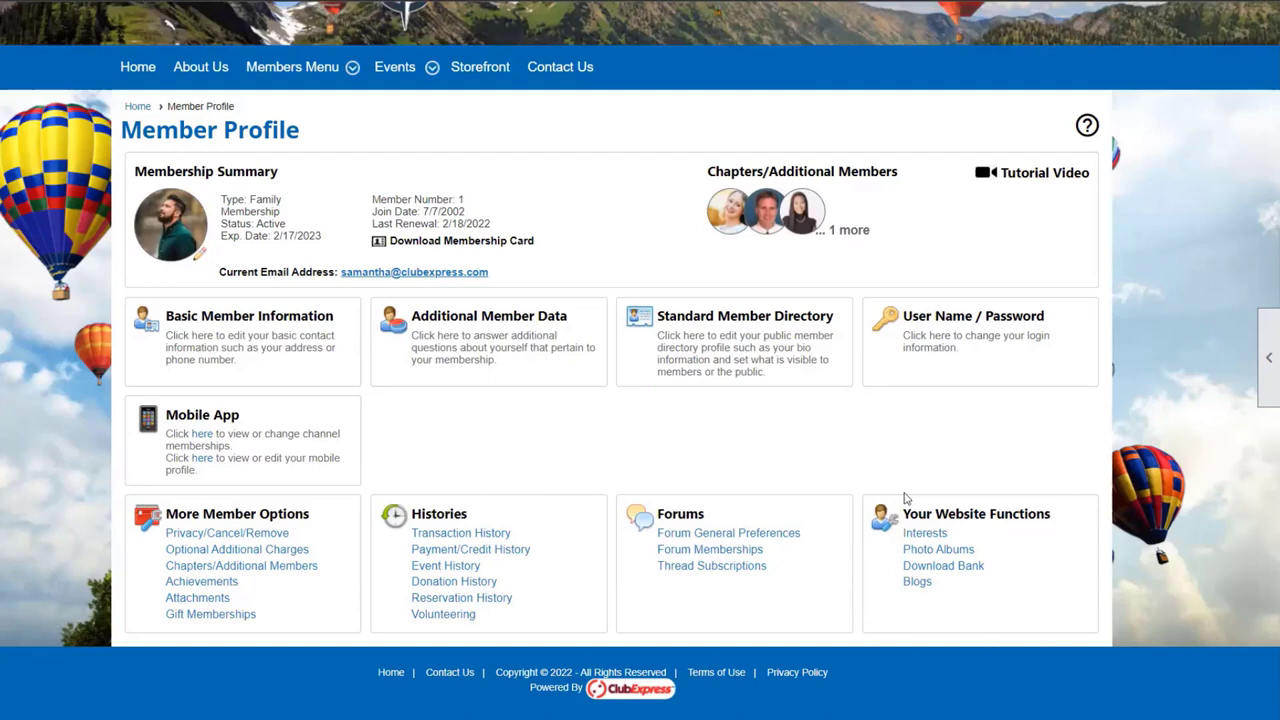
click(954, 572)
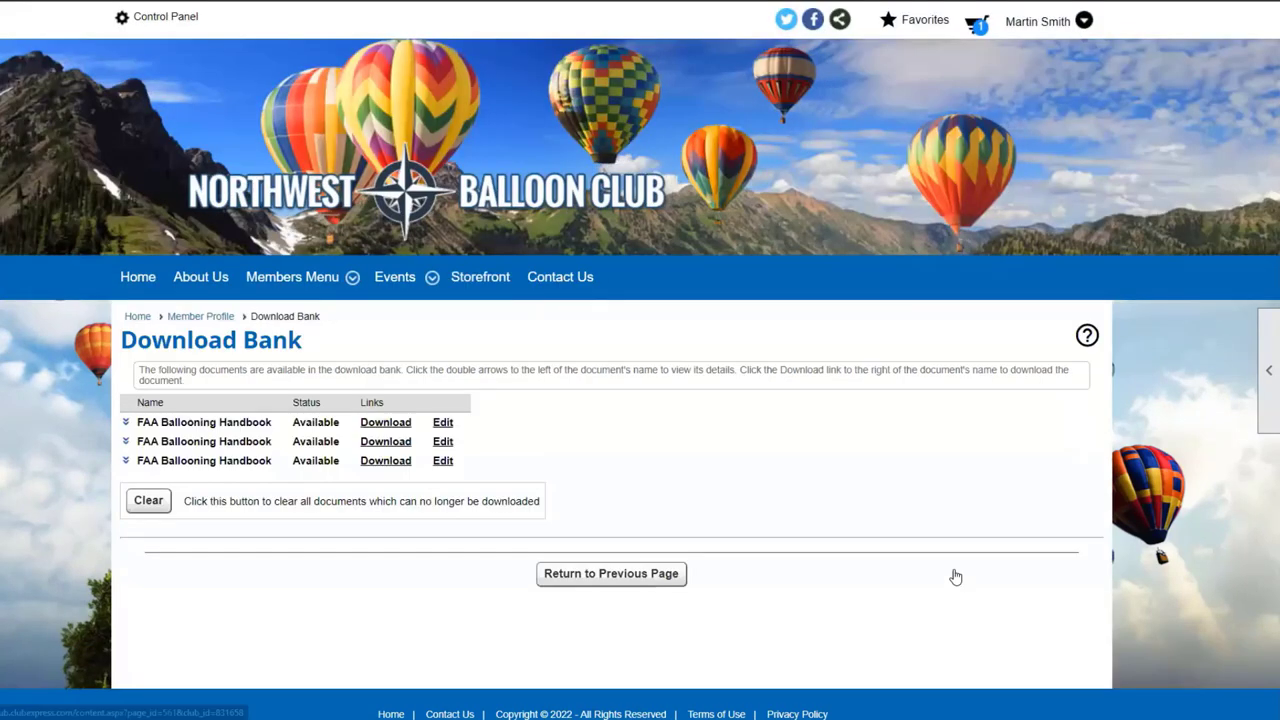
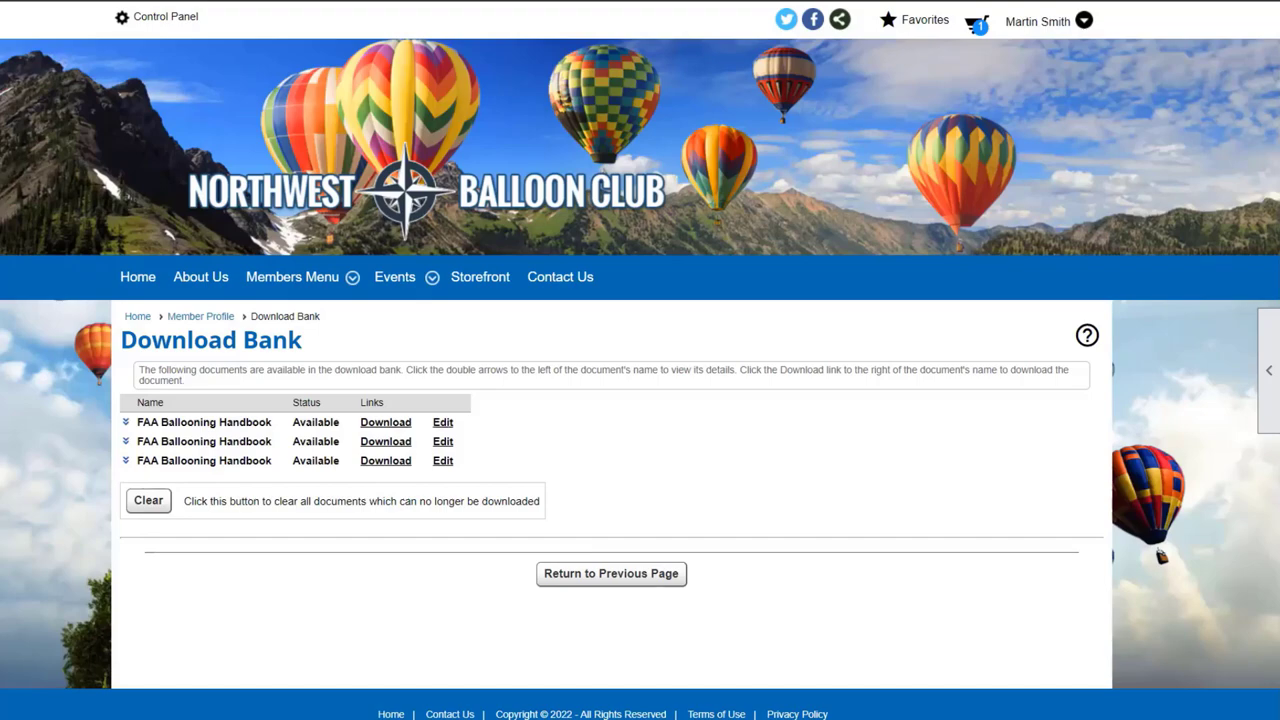
Step: Open People Manager from the Control Panel and switch the search to non-members
click(160, 17)
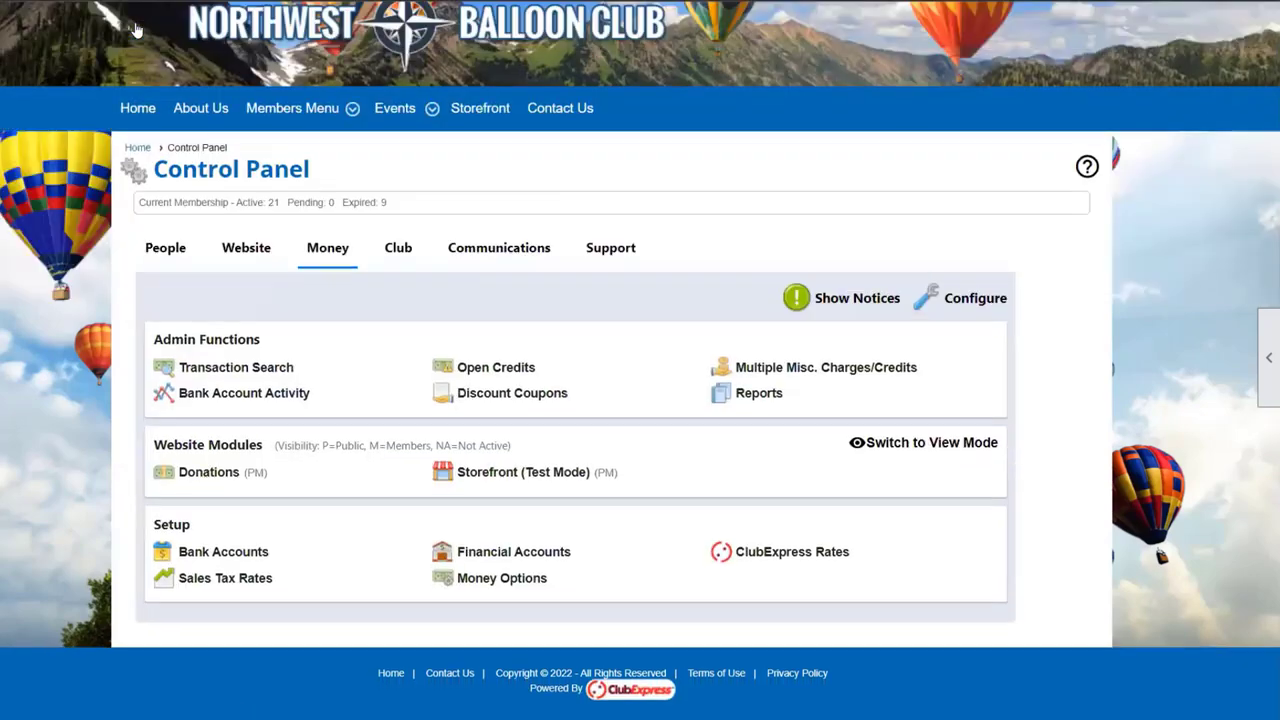
click(176, 255)
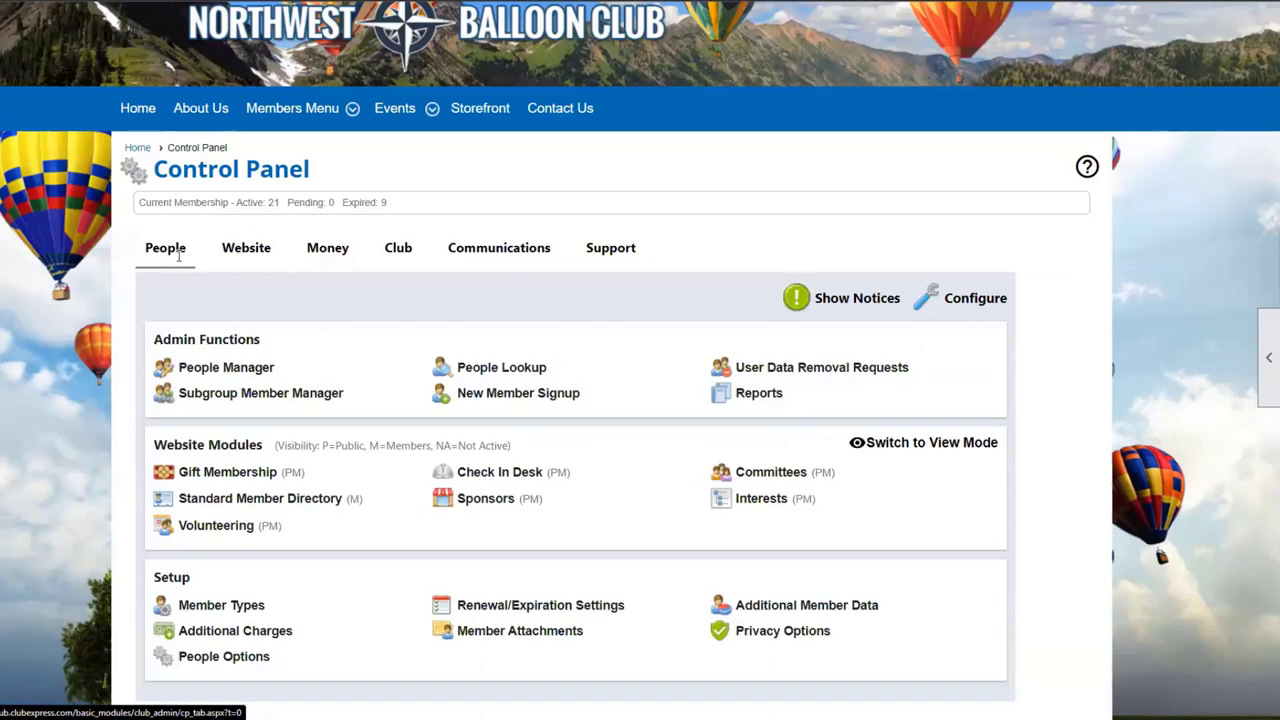
click(250, 372)
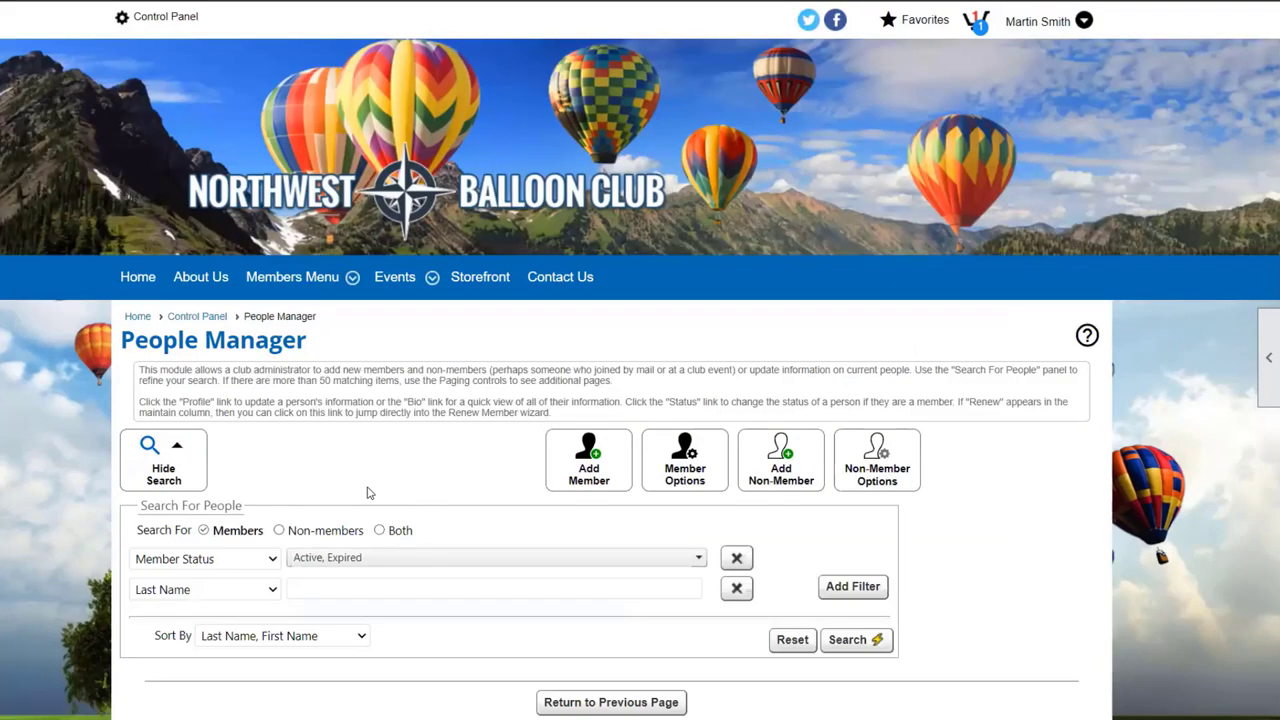
click(350, 532)
scroll(431, 443, down, 1)
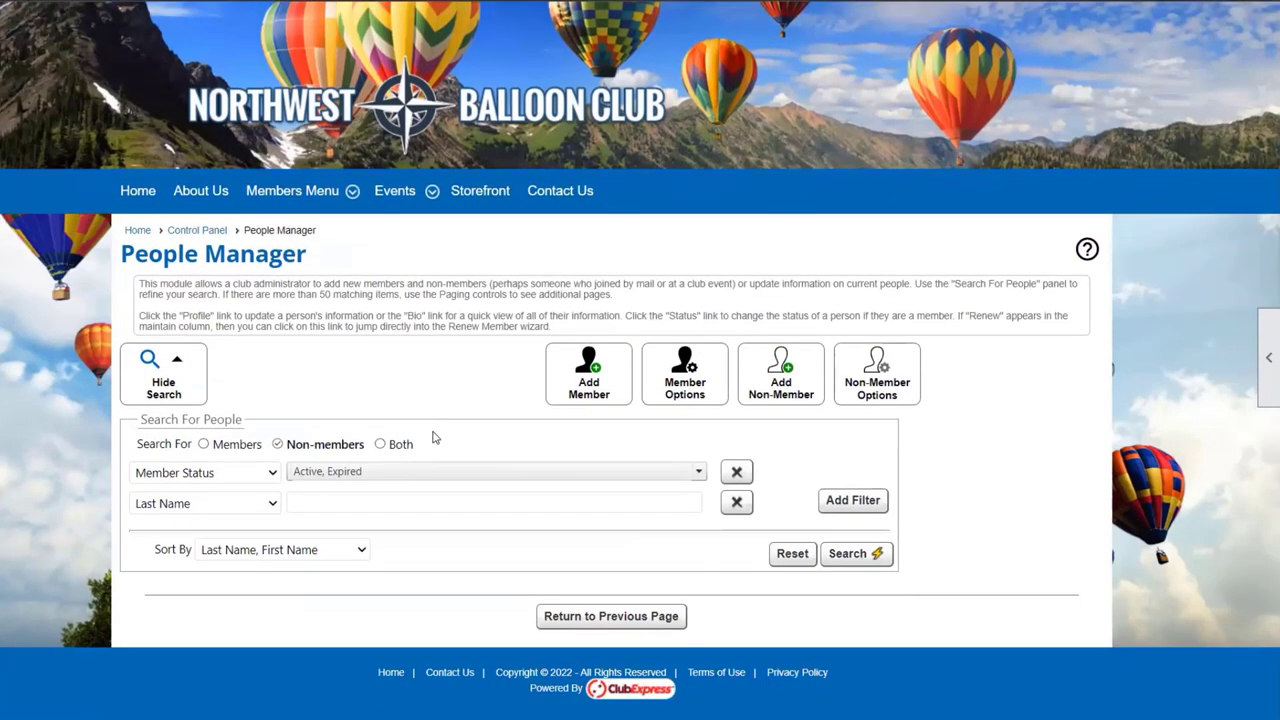
Step: Filter non-members by the Storefront Customer category and run the search, finding 5 people
click(242, 505)
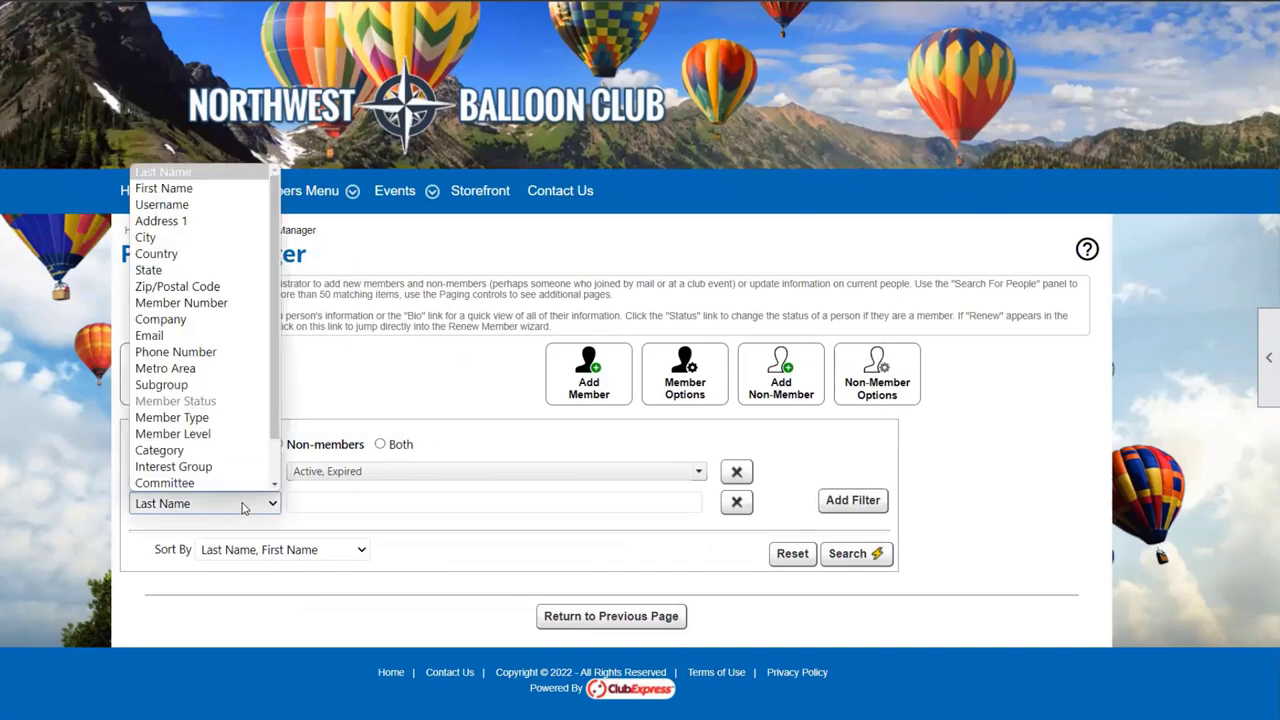
click(160, 451)
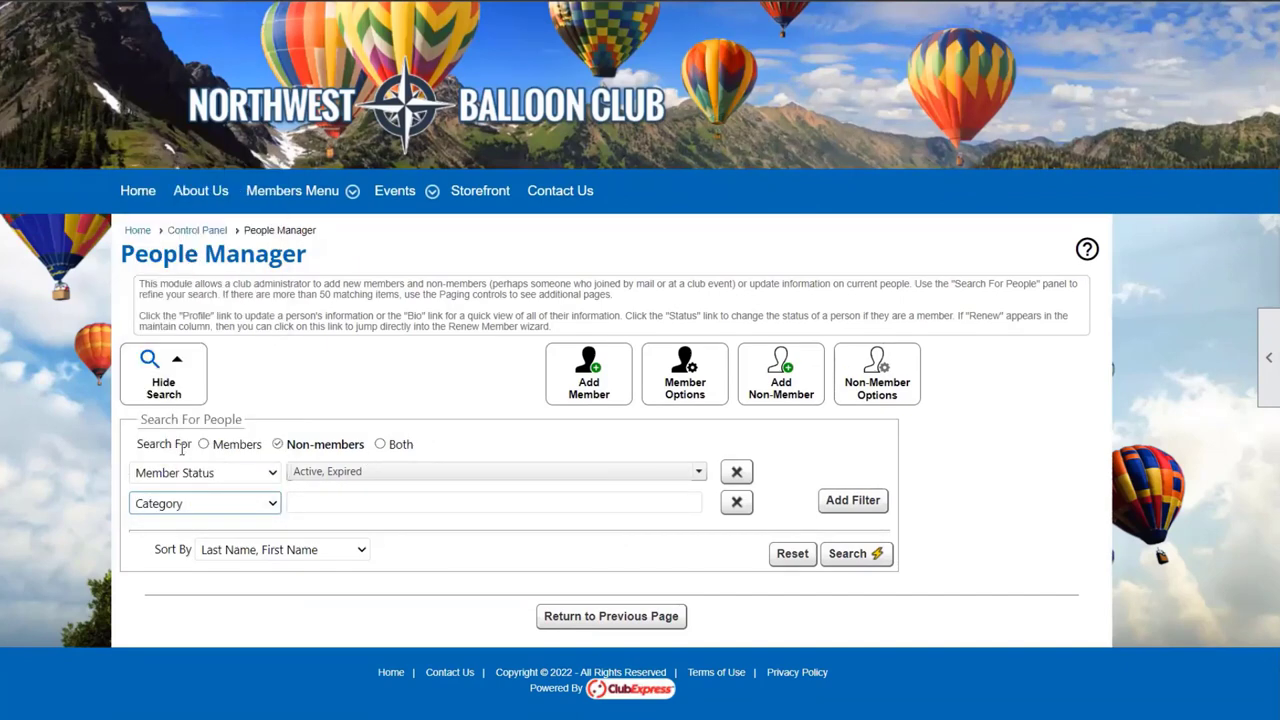
click(380, 503)
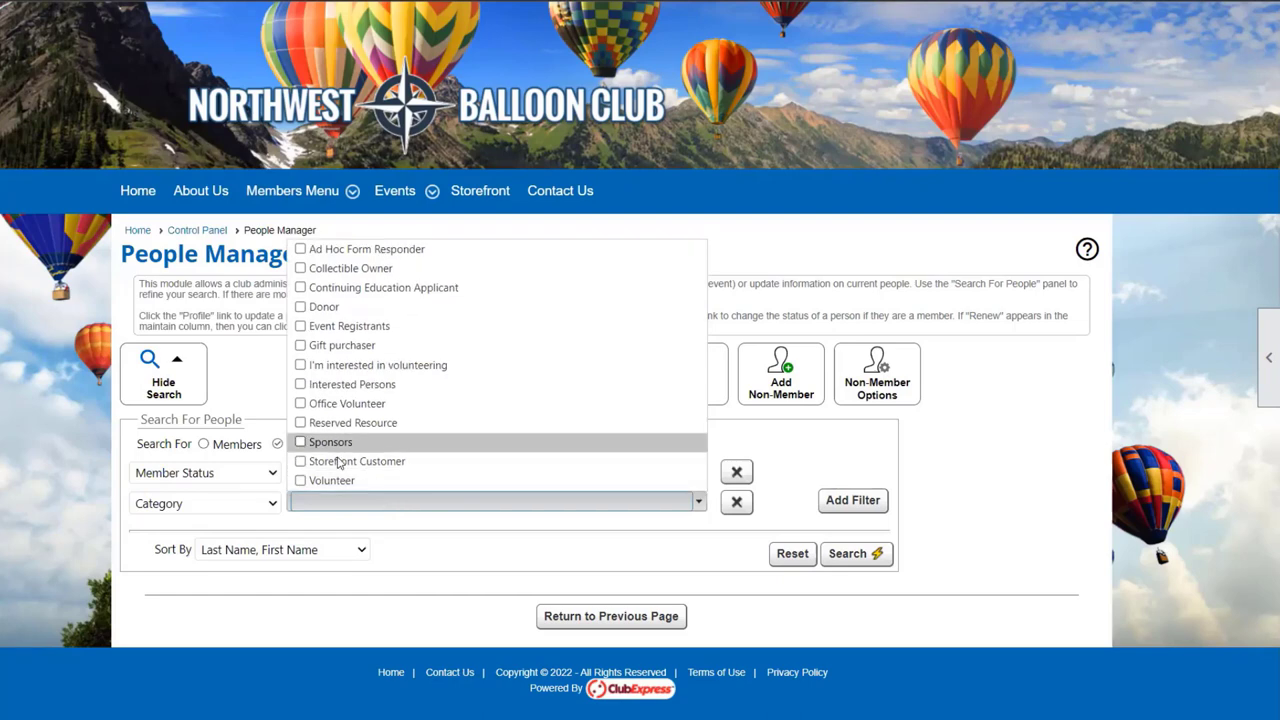
click(302, 467)
click(765, 533)
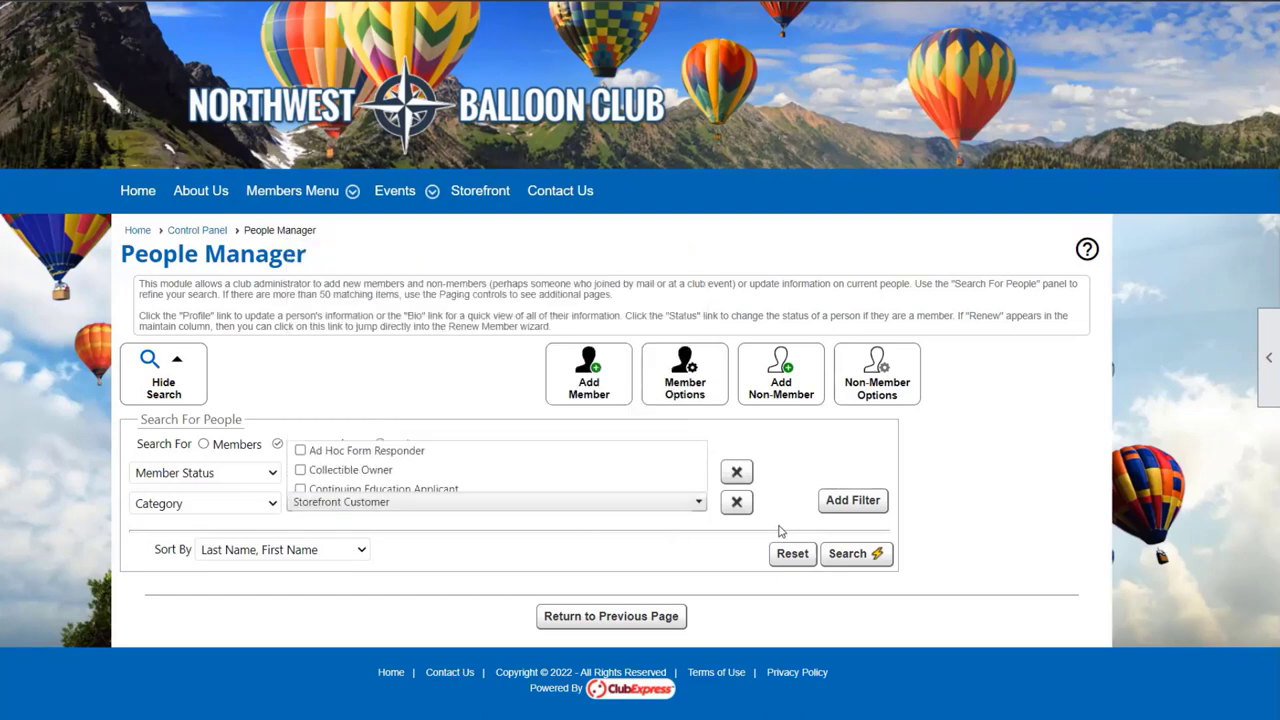
click(845, 553)
scroll(833, 543, down, 3)
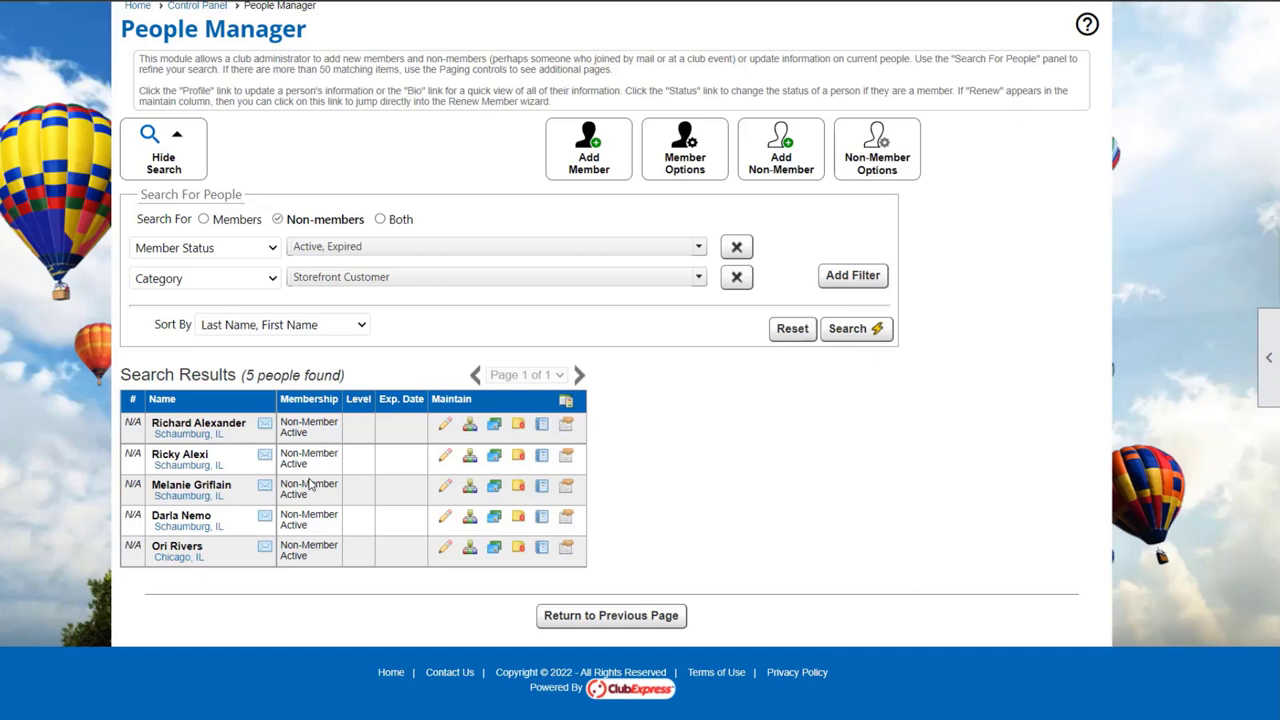
Step: Drop the second Storefront Customer non-member in the results and confirm the prompt
click(565, 458)
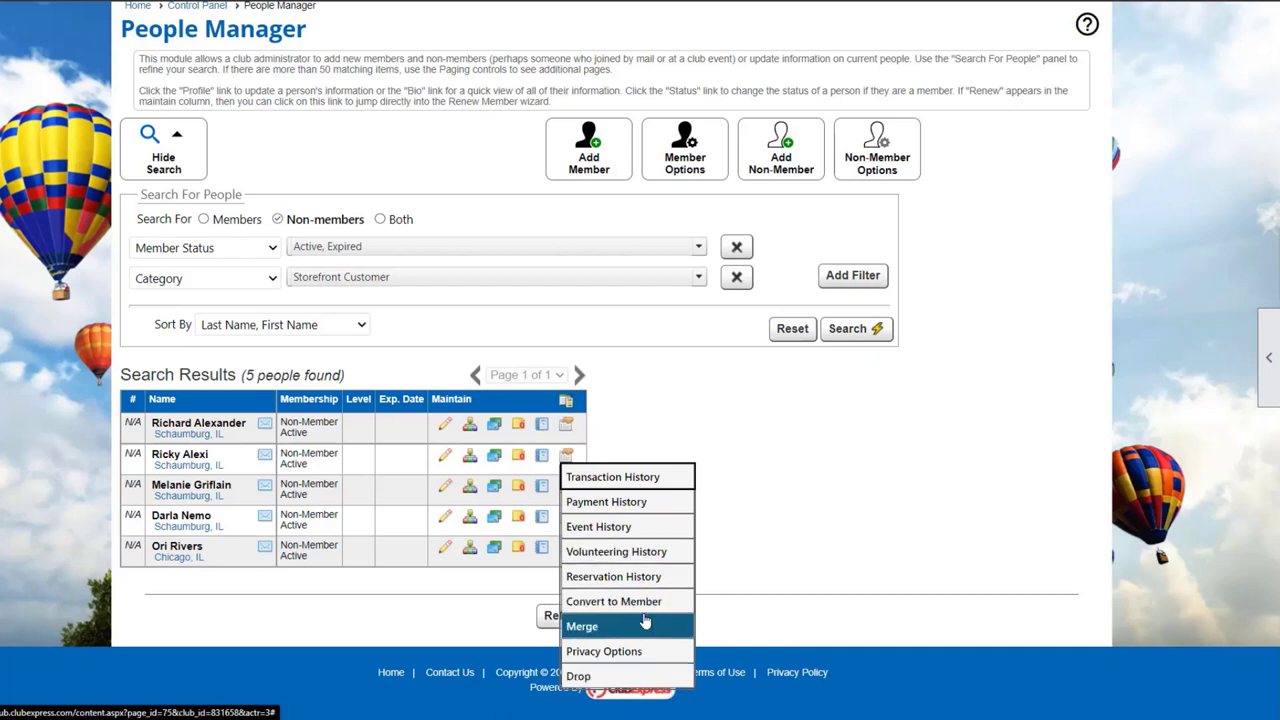
click(688, 677)
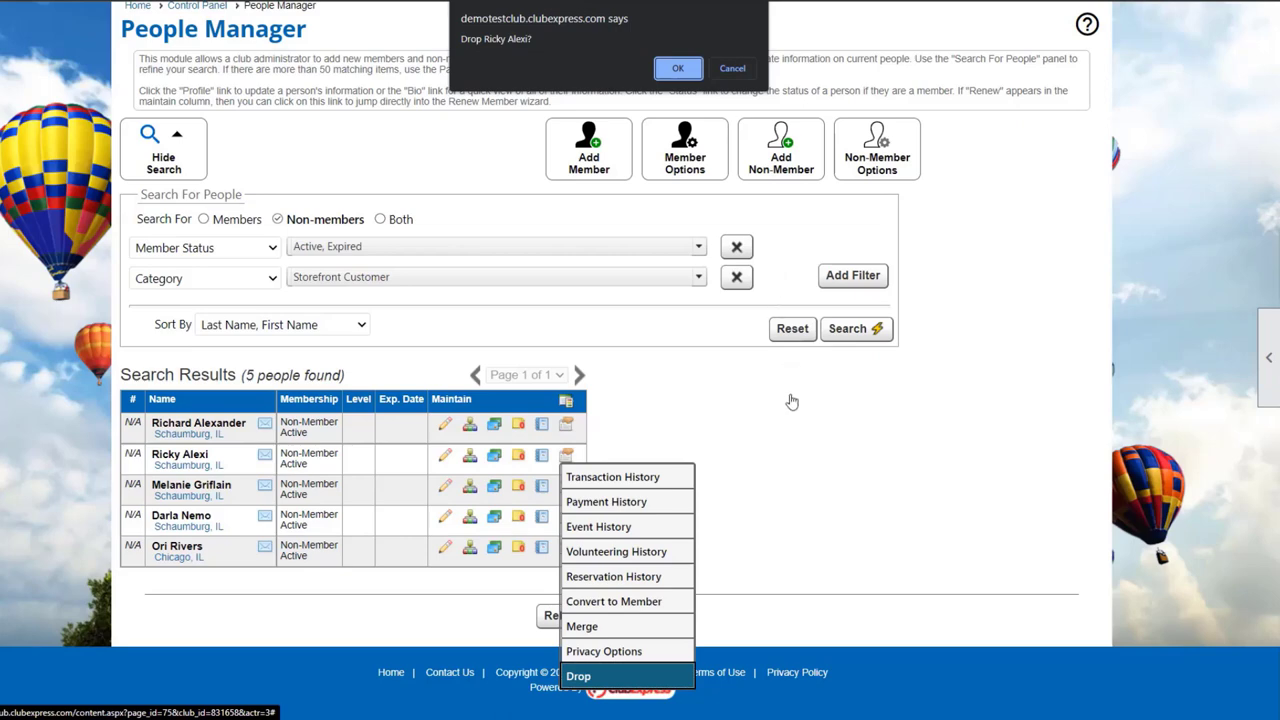
click(676, 69)
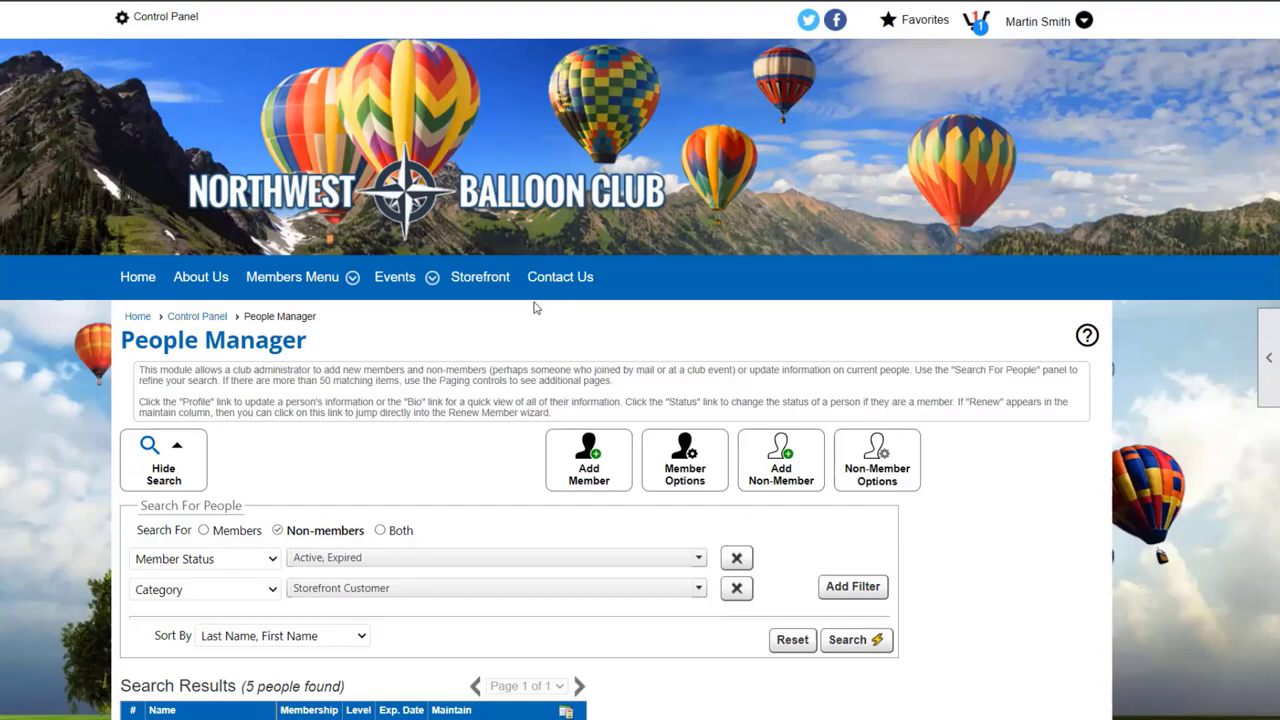
Step: Check the storefront product listing, then bring up the Control Panel's Money functions
click(494, 288)
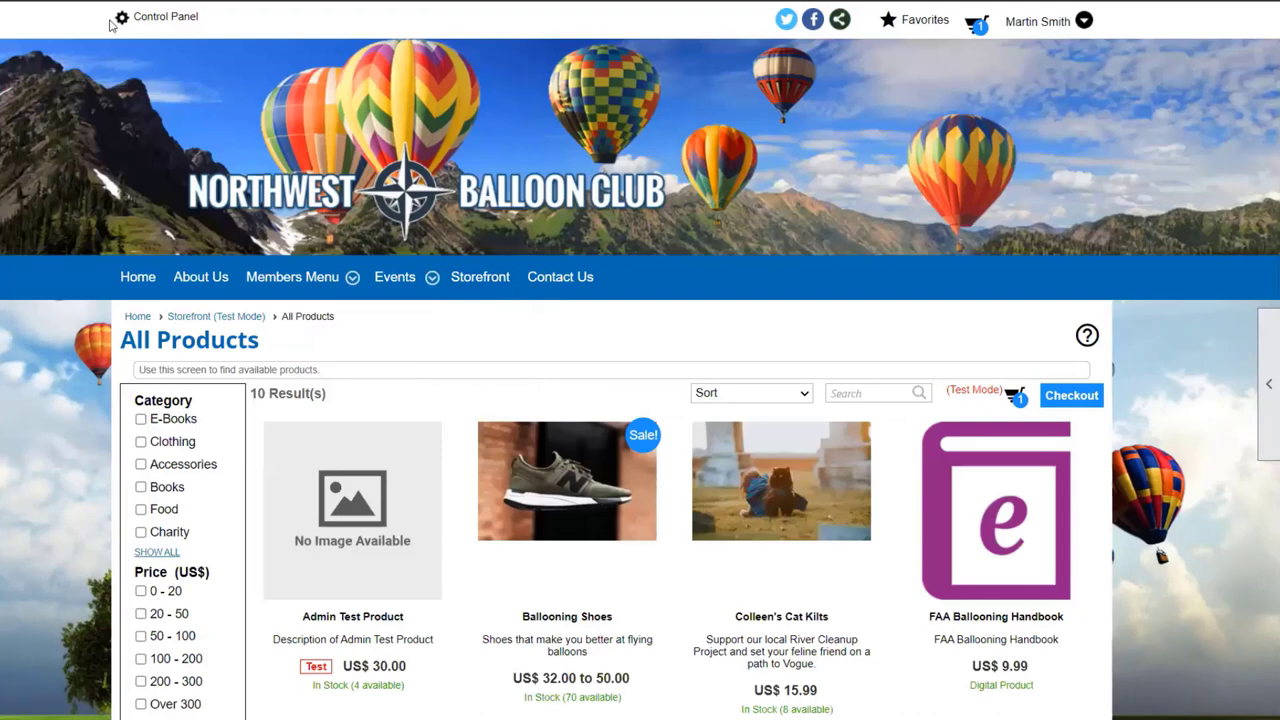
click(152, 20)
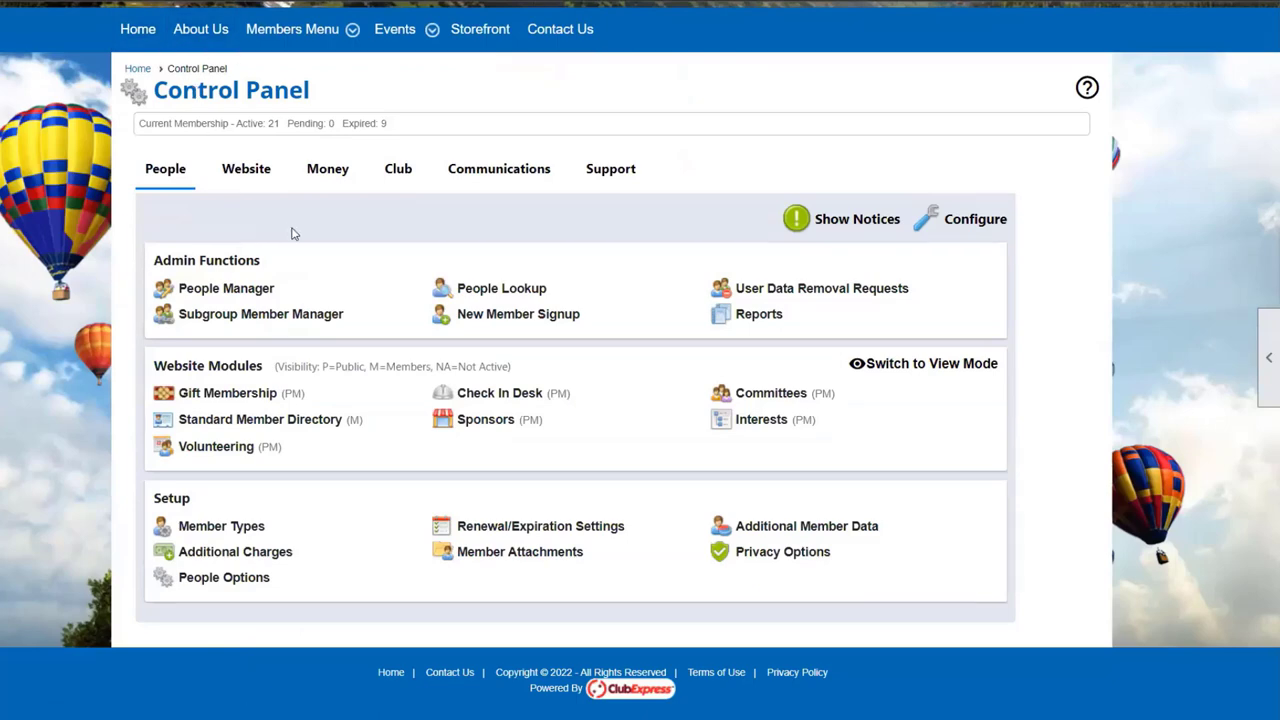
click(325, 168)
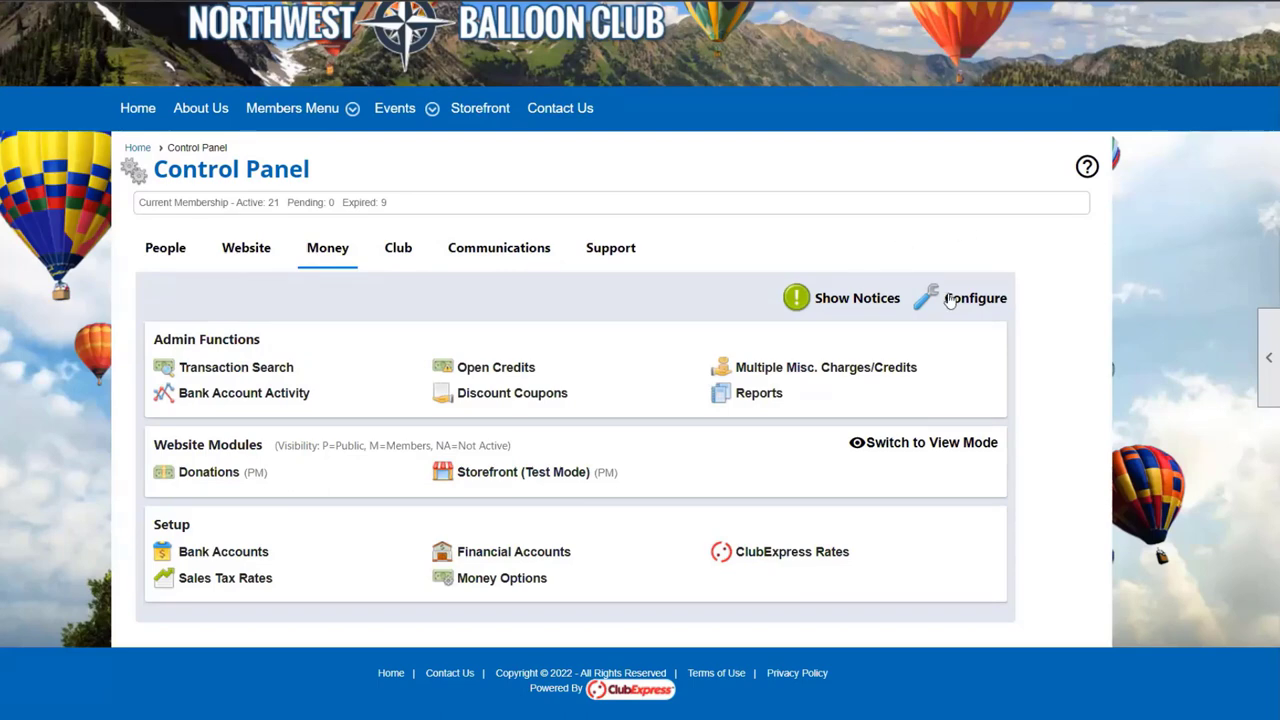
Step: Change the Storefront (Test Mode) menu text and browser title to 'Shoppe' and save
click(950, 300)
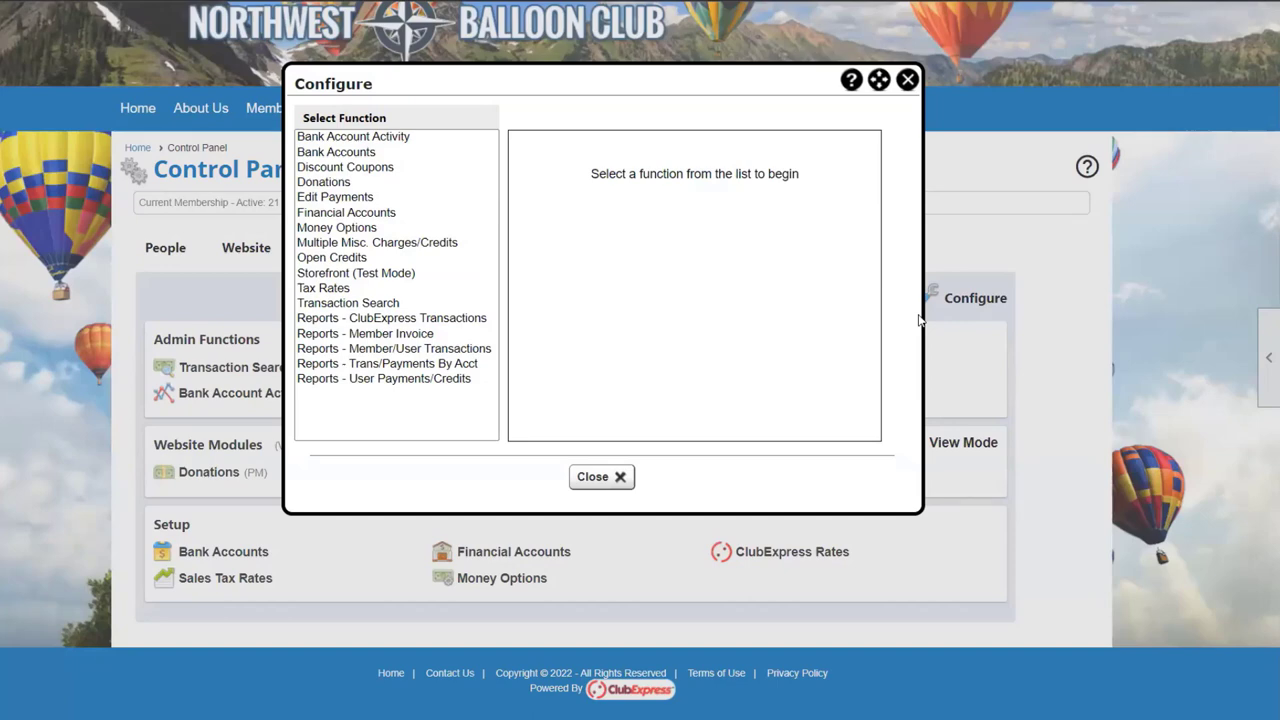
click(395, 279)
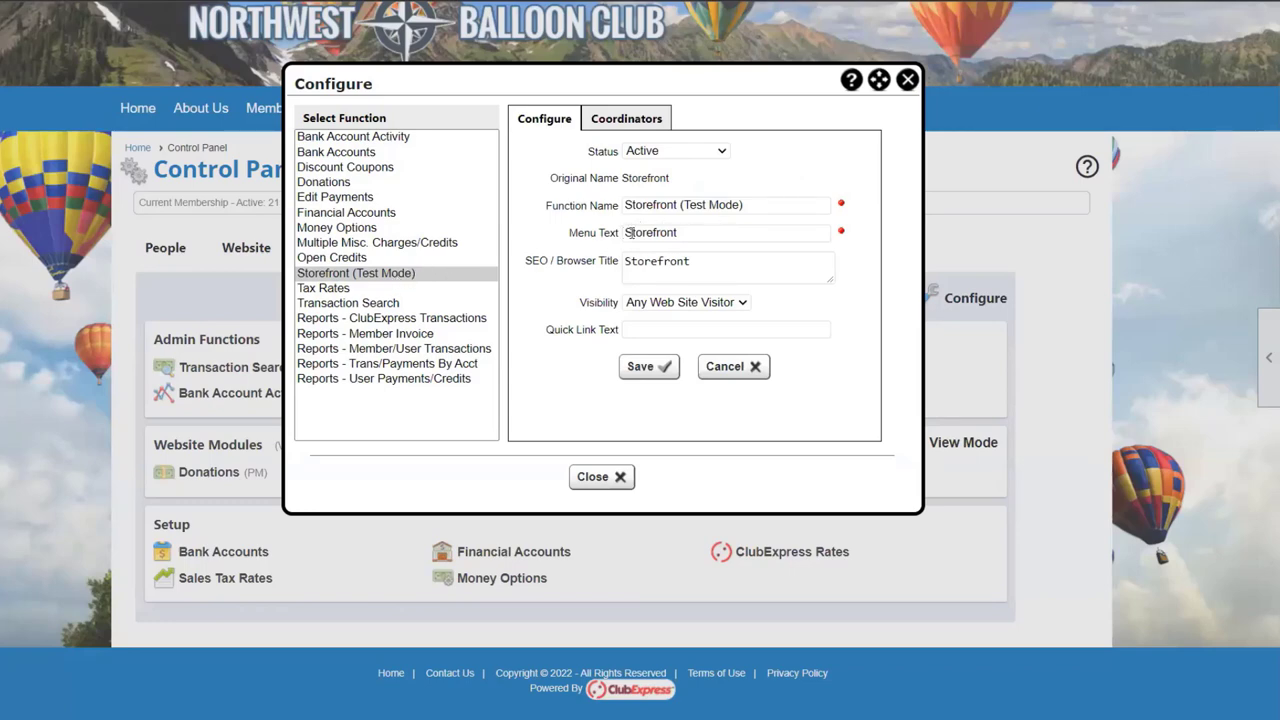
drag(700, 232, 468, 231)
text(Shoppe)
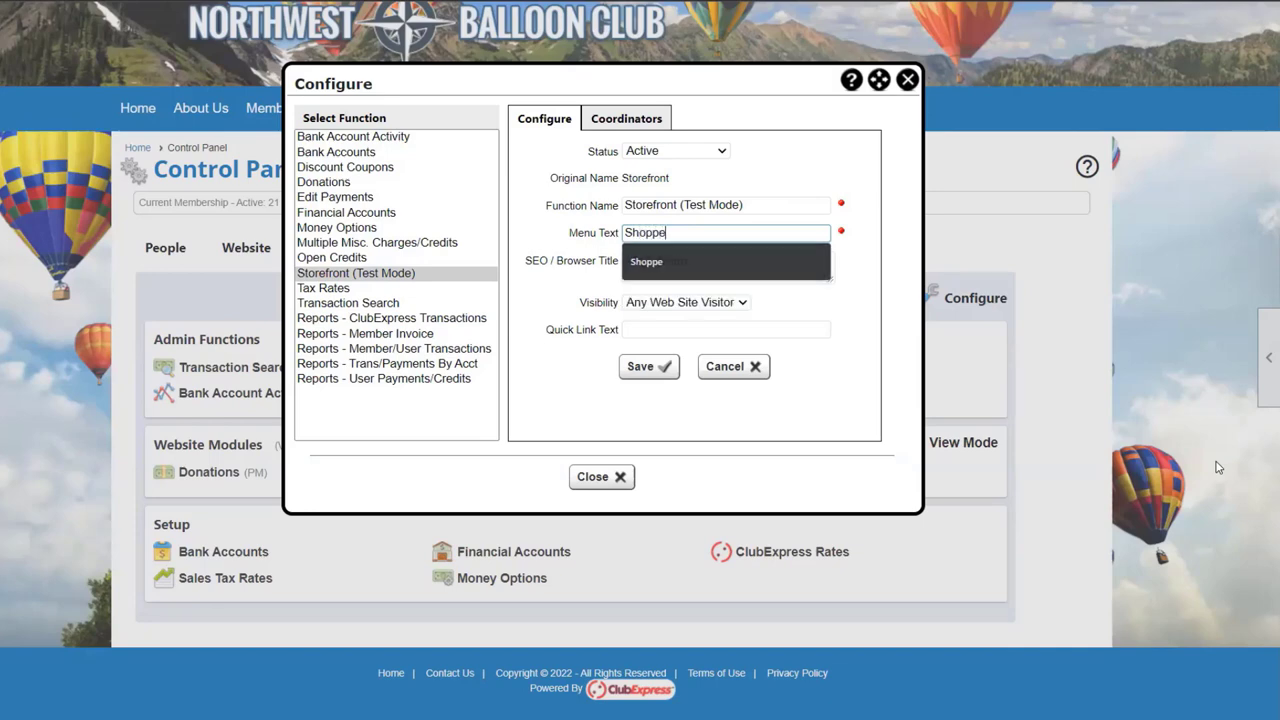
key(Escape)
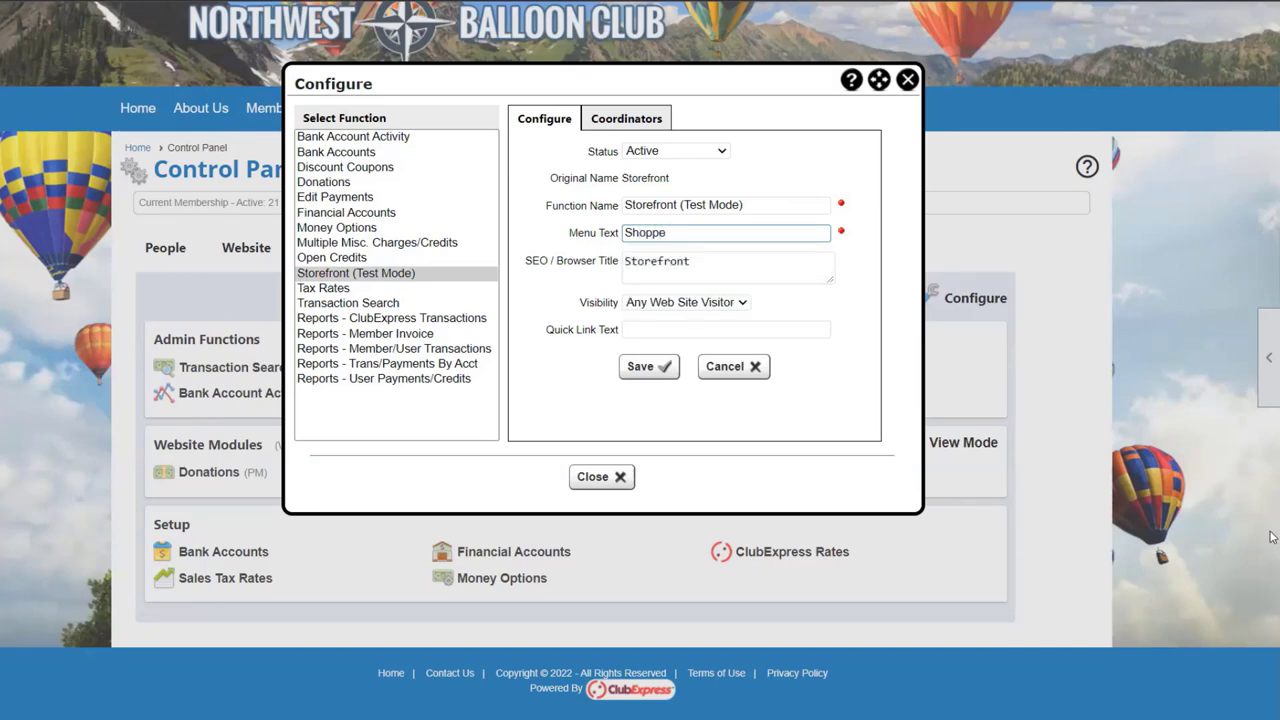
drag(706, 258, 573, 261)
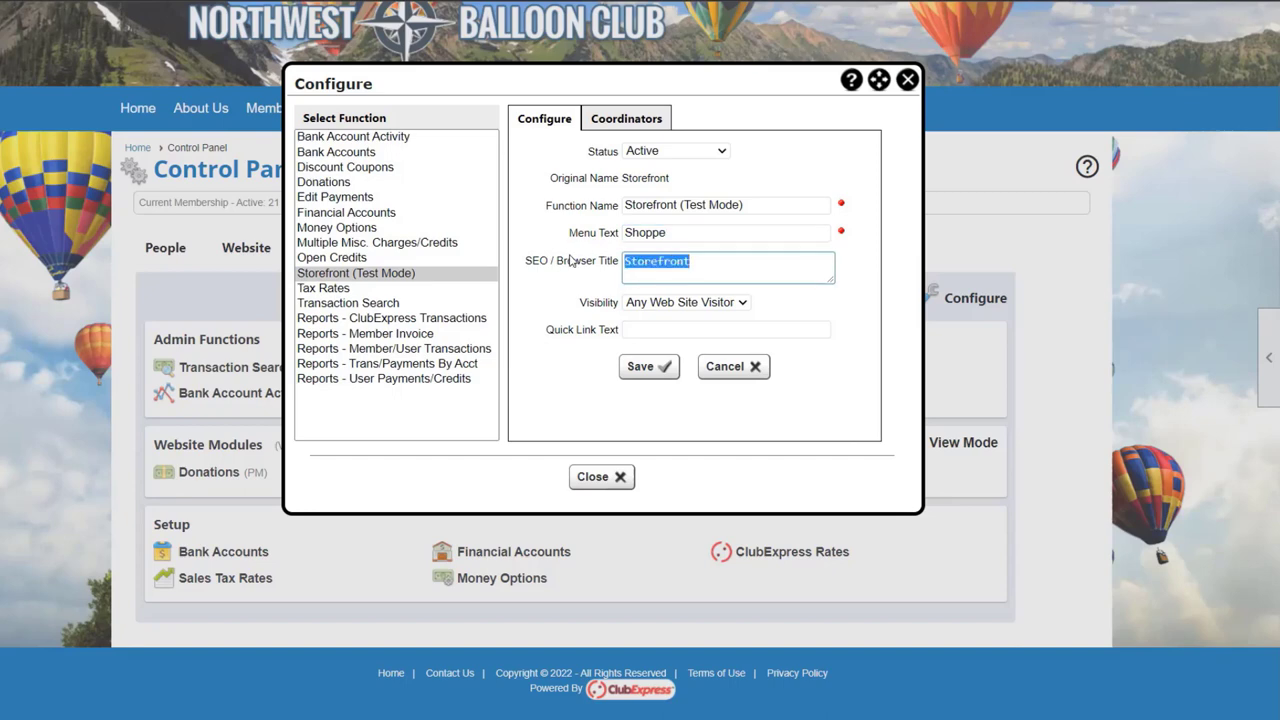
text(Shoppe)
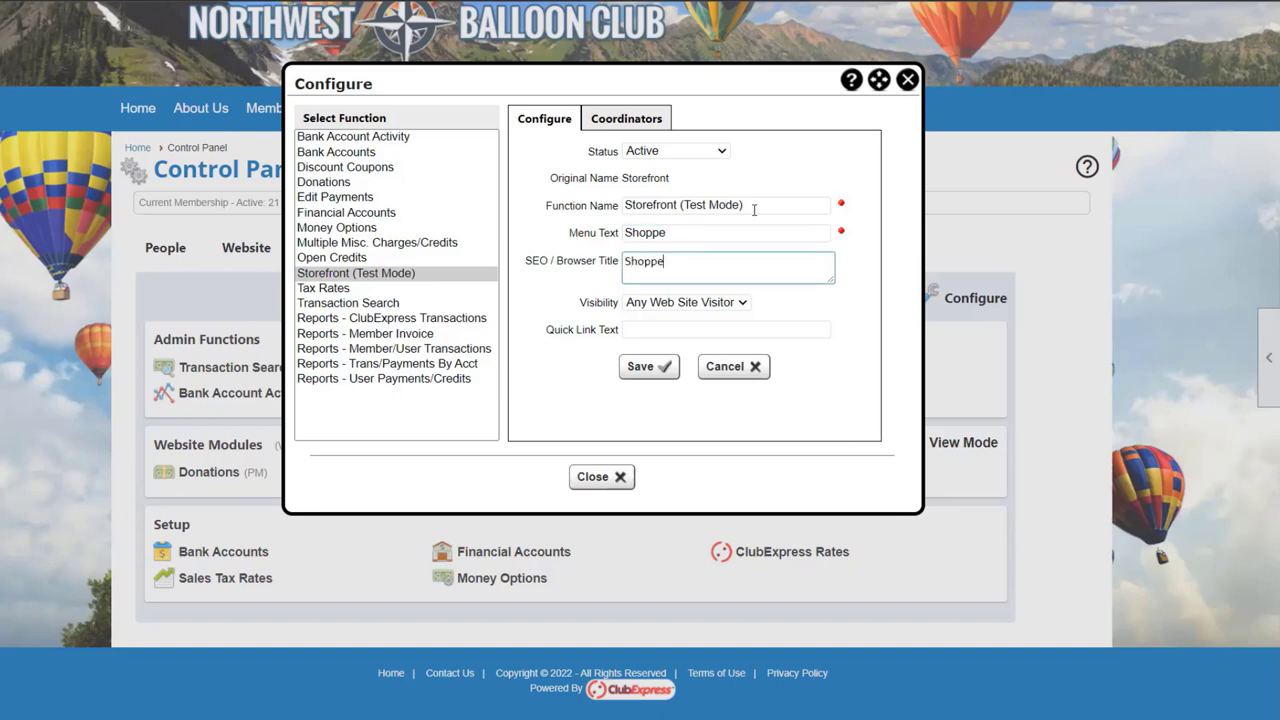
click(643, 376)
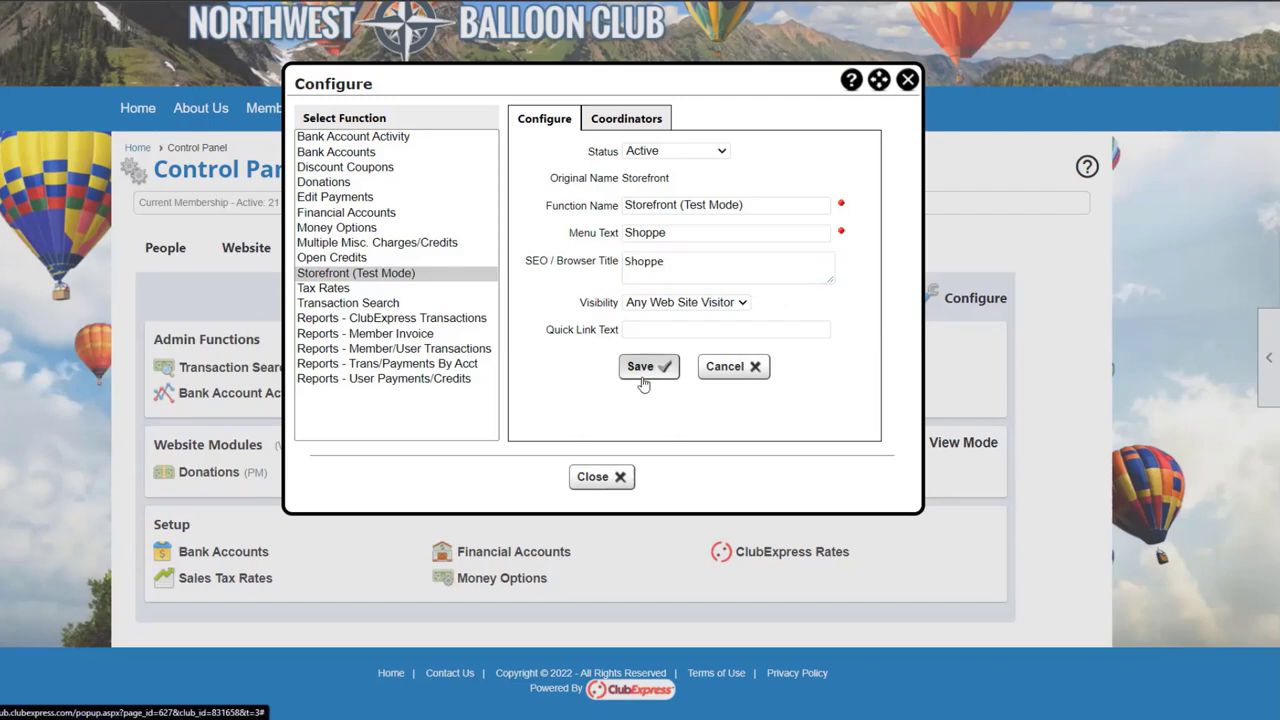
click(598, 343)
click(600, 477)
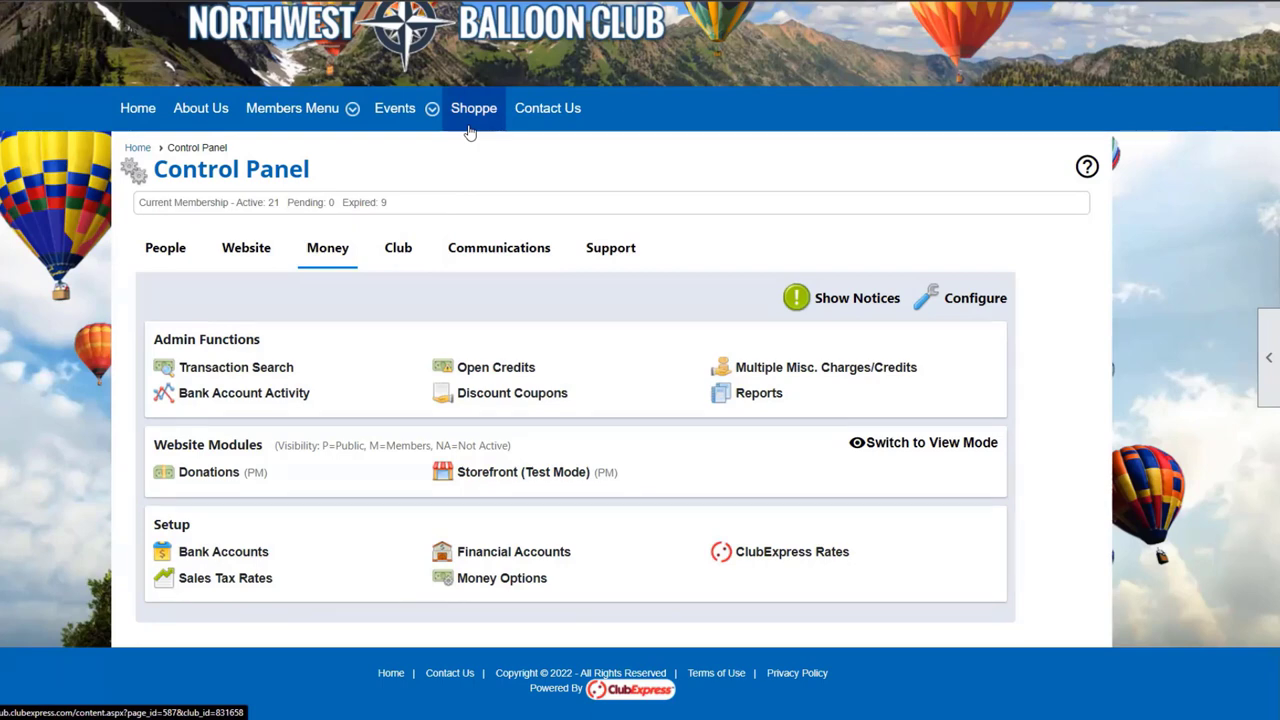
Step: Open the Shoppe storefront and switch it to Product Manager via the page tools
click(471, 128)
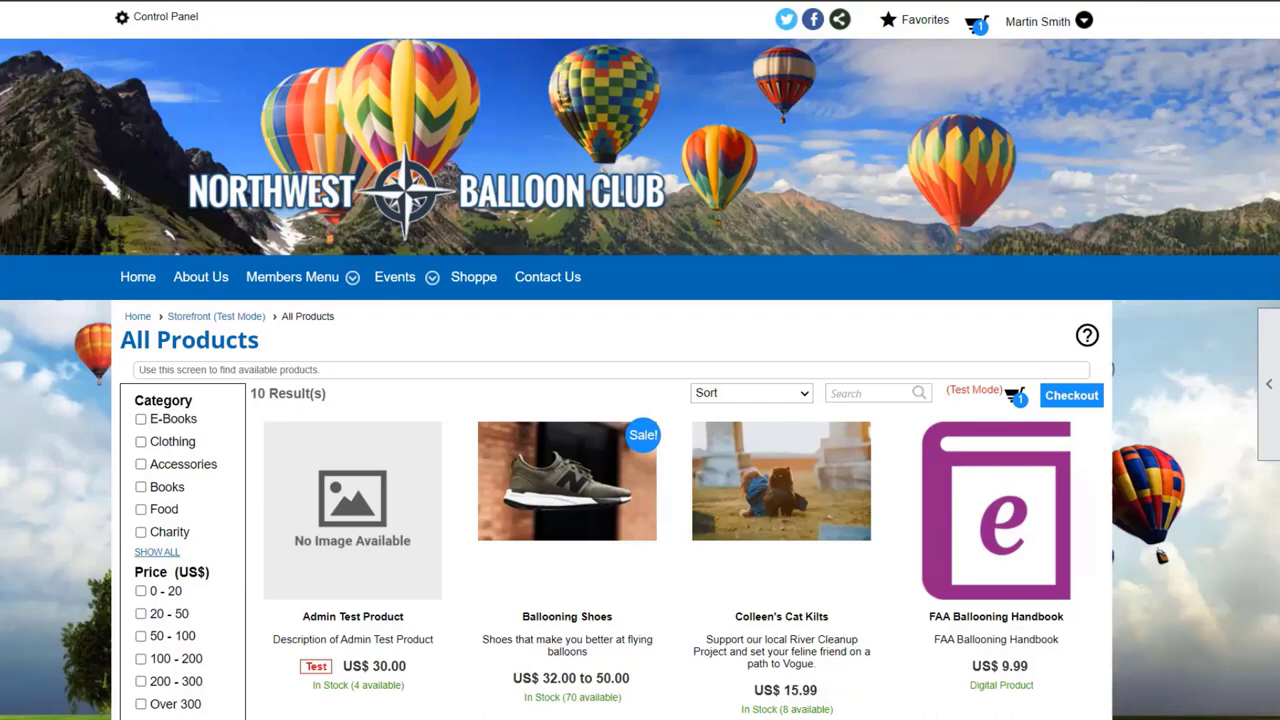
click(1270, 420)
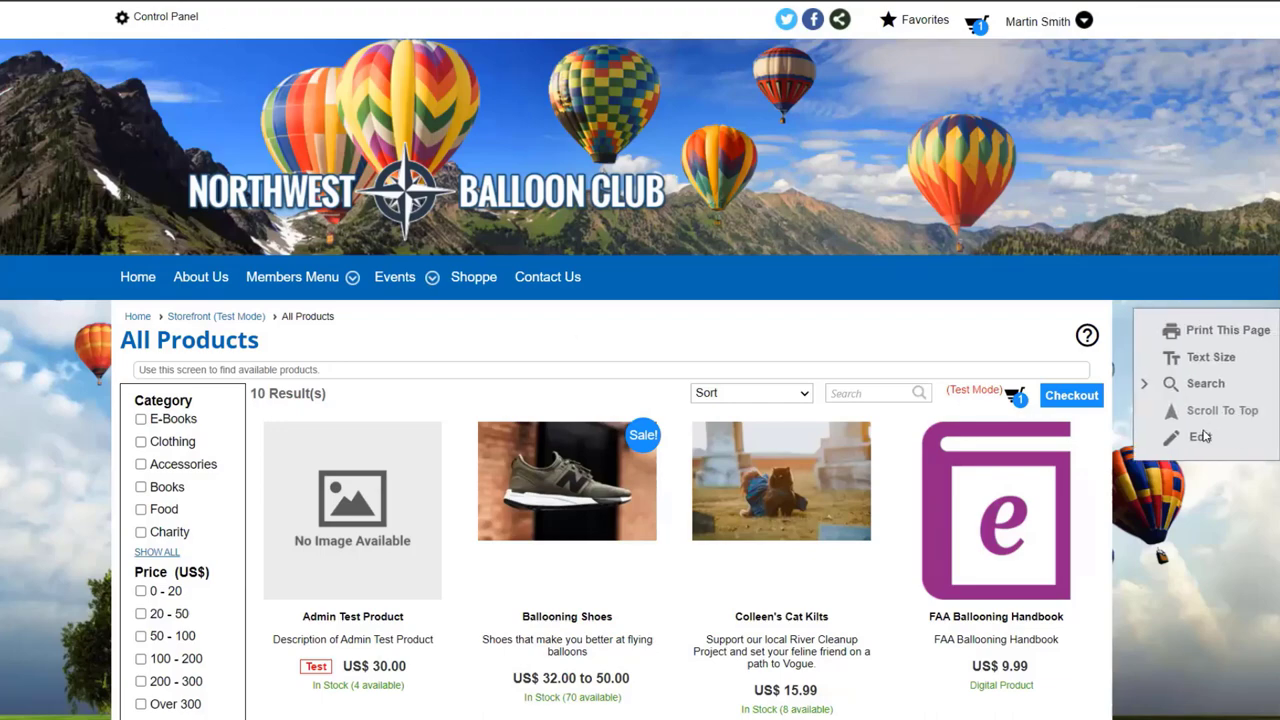
click(1200, 436)
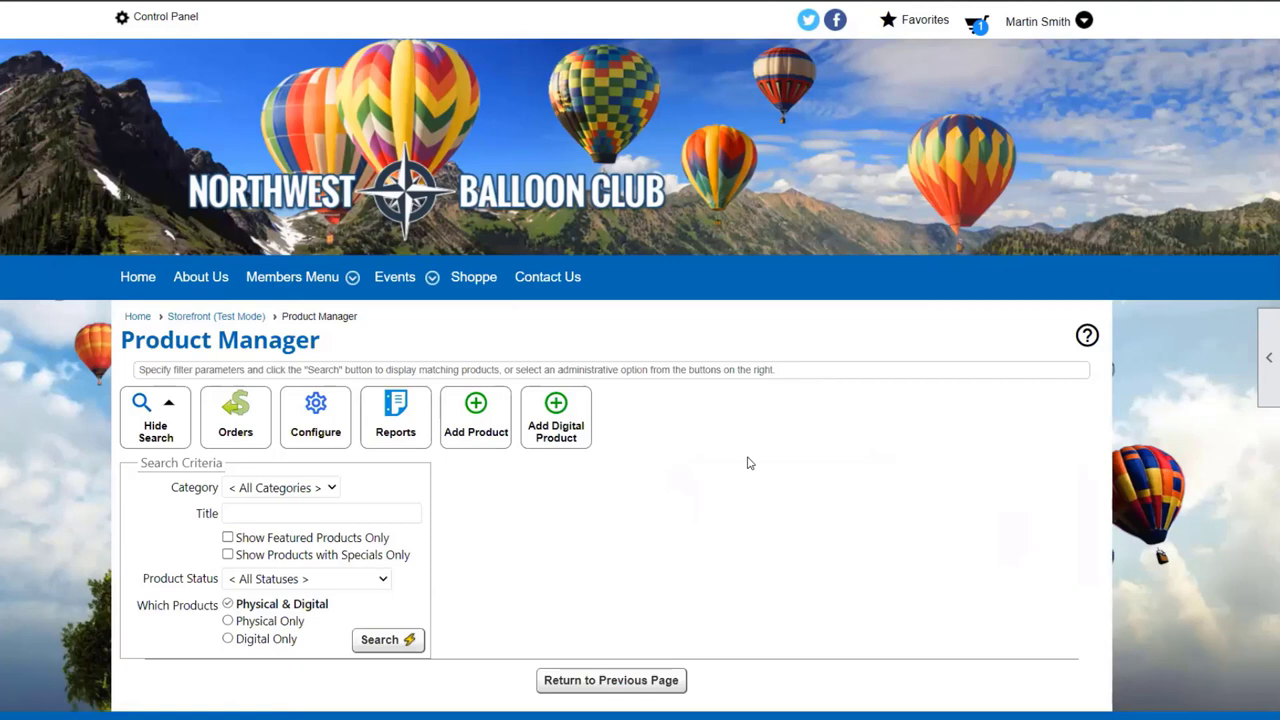
Step: List all storefront products and open Manny's Mystery Spice Rub for editing
click(380, 643)
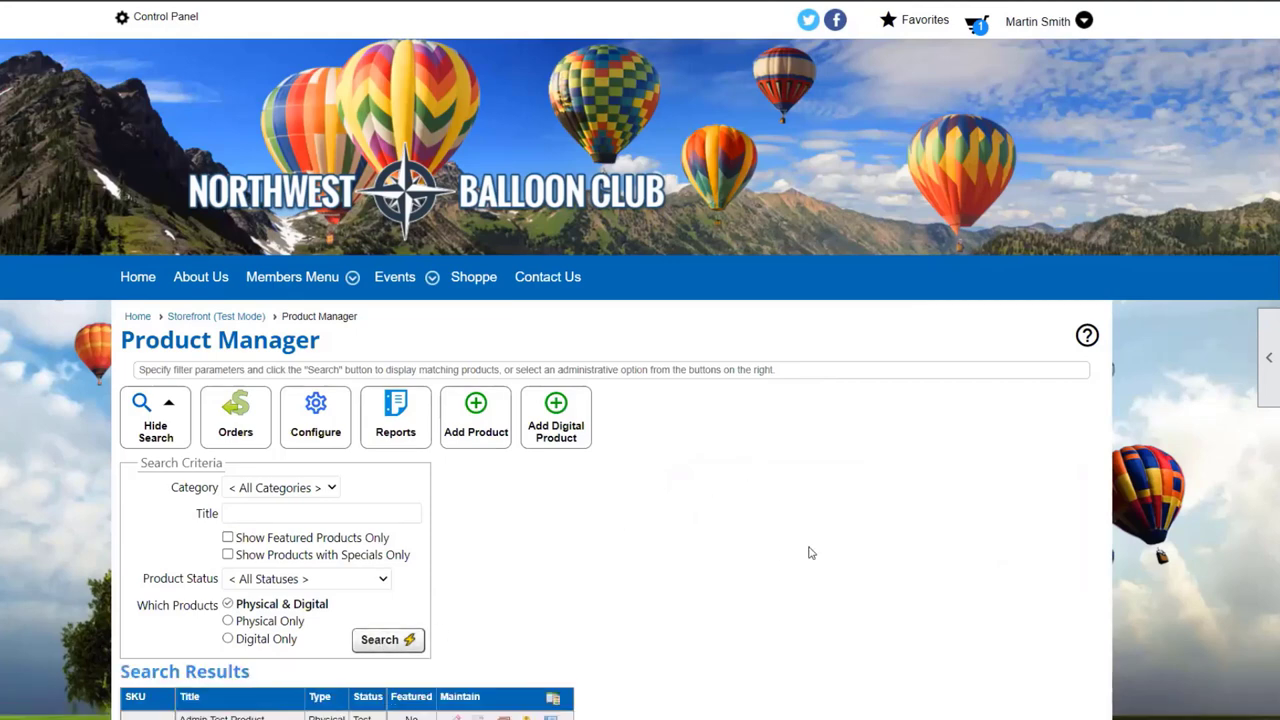
scroll(810, 553, down, 4)
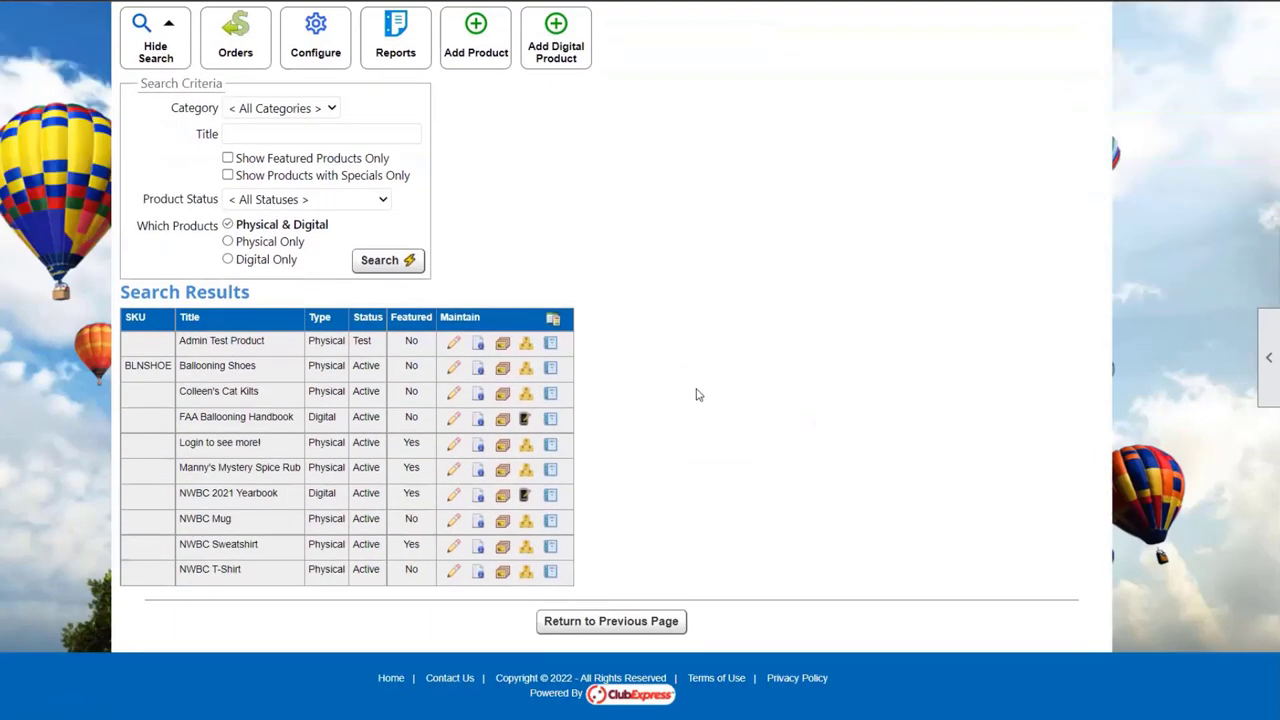
click(455, 477)
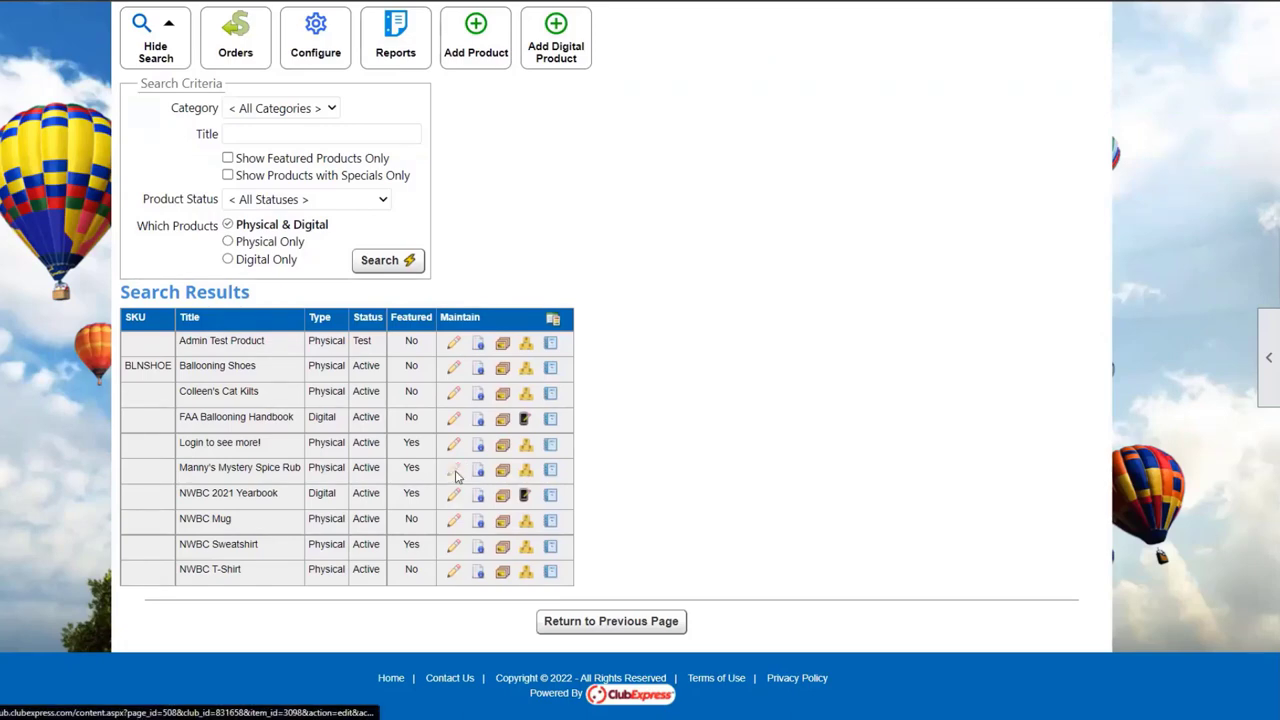
scroll(565, 392, down, 3)
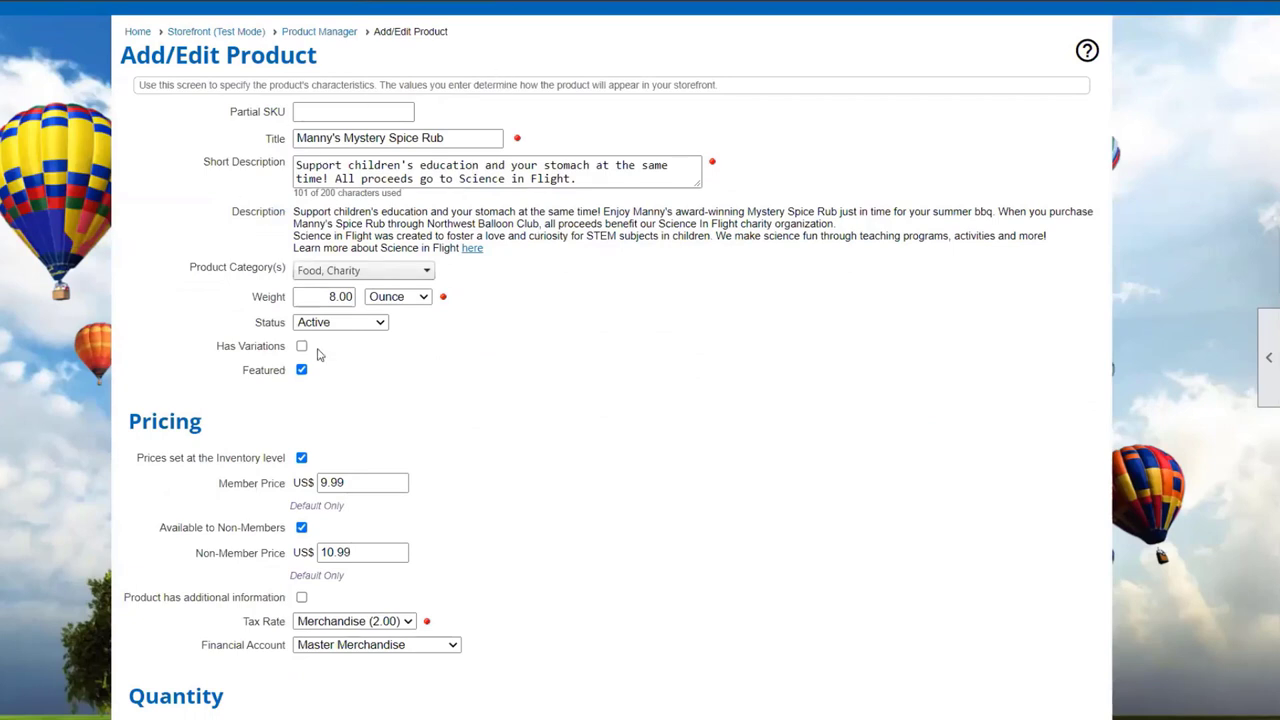
scroll(320, 355, down, 3)
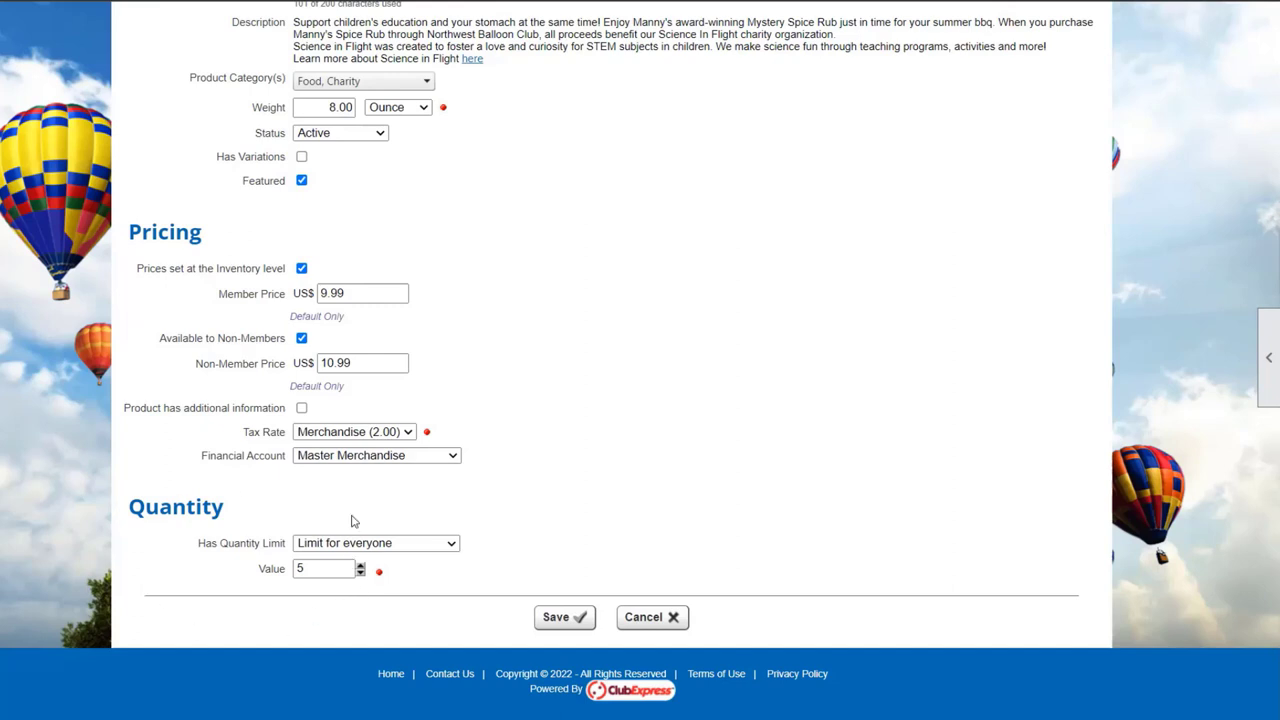
click(450, 545)
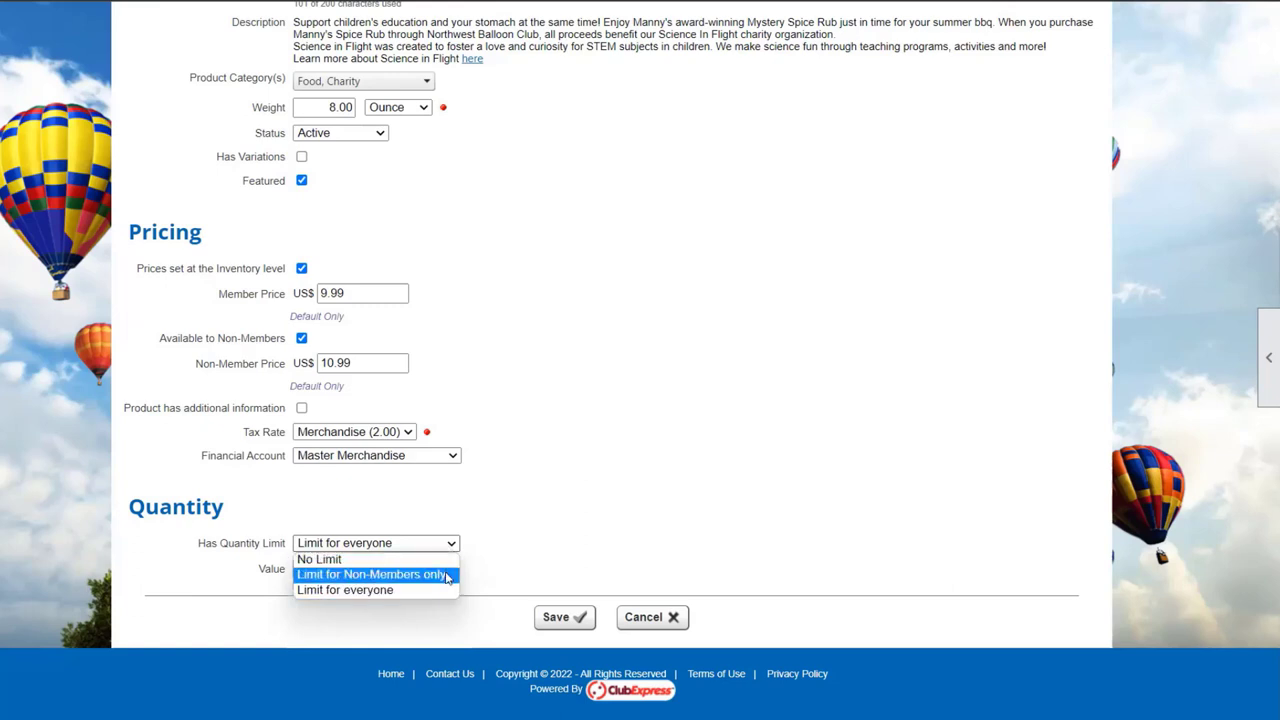
click(588, 556)
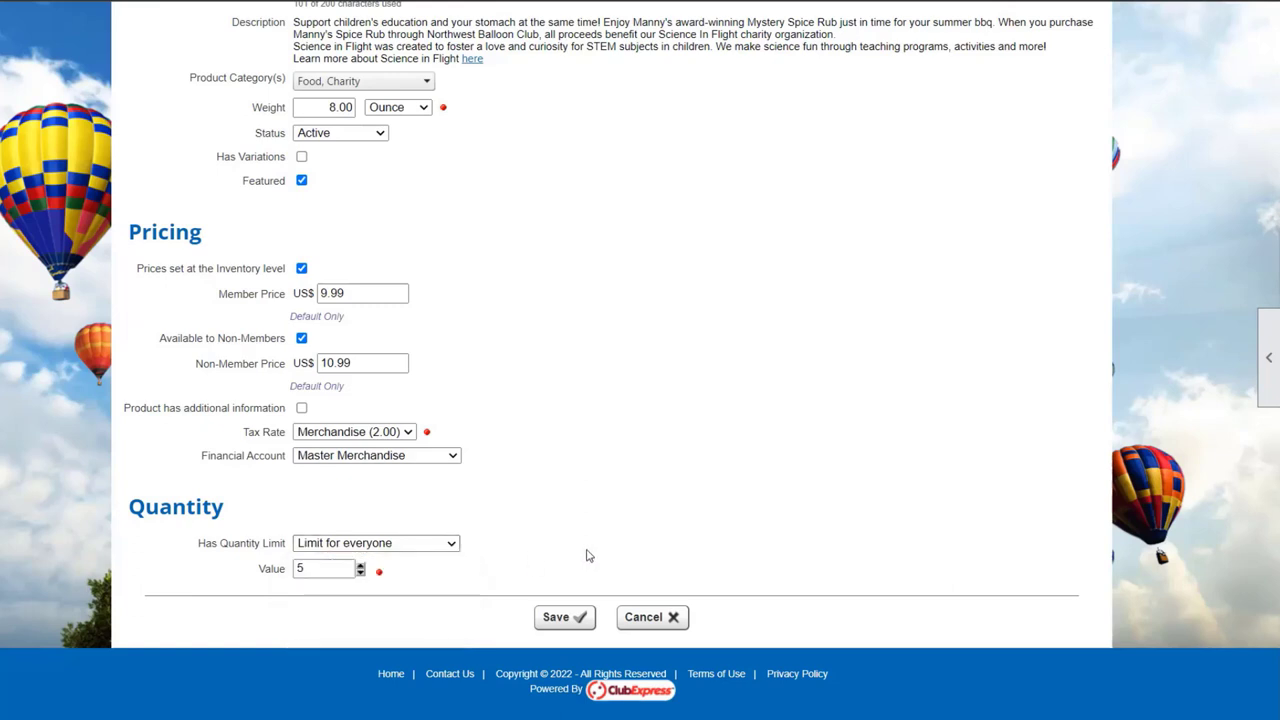